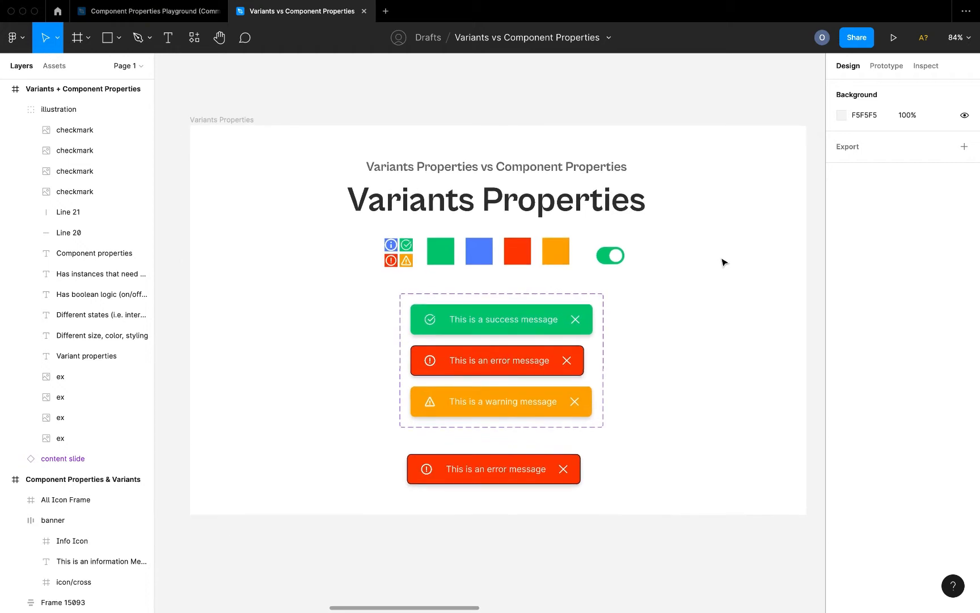
# Move the banner component set and the error banner below it together to the left side of the Variants Properties frame.
pyautogui.moveTo(525, 406); pyautogui.dragTo(600, 487)
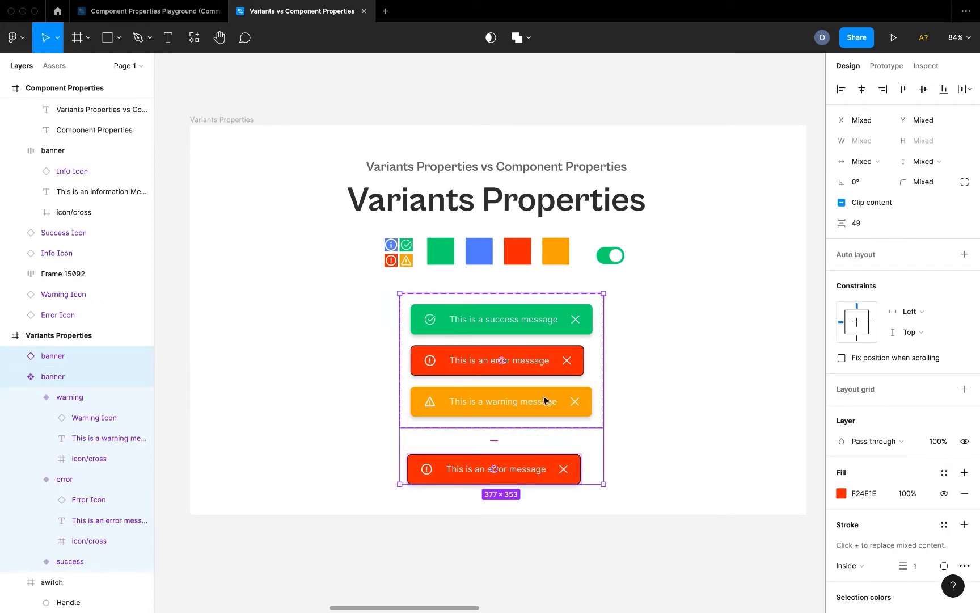
pyautogui.moveTo(543, 401); pyautogui.dragTo(366, 398)
pyautogui.click(520, 388)
pyautogui.scroll(5, 595, 311)
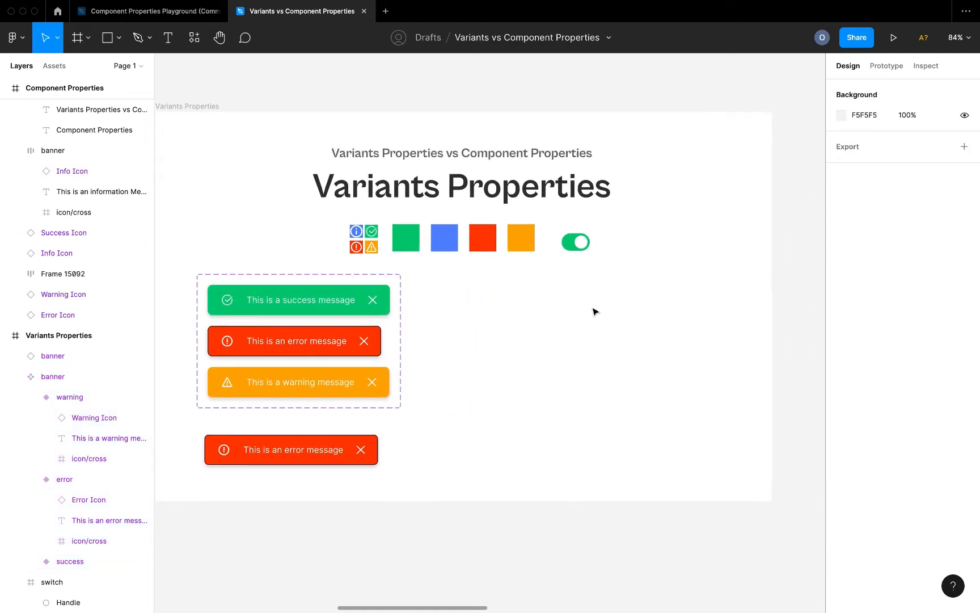
# Move the green toggle switch into the empty area below the colour swatches, at about X 783, Y 376.
pyautogui.click(575, 232)
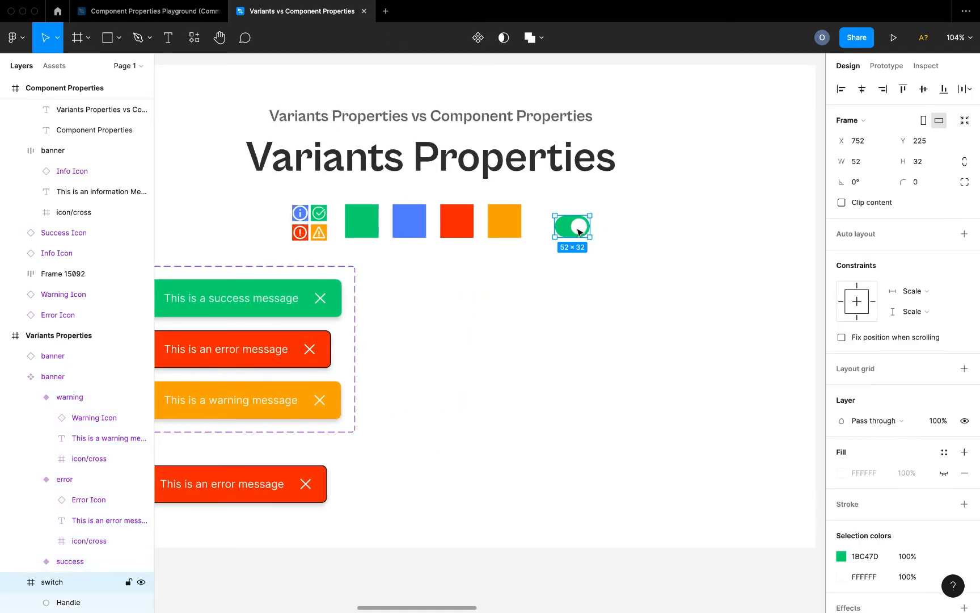
pyautogui.moveTo(575, 232); pyautogui.dragTo(596, 333)
pyautogui.scroll(8, 596, 332)
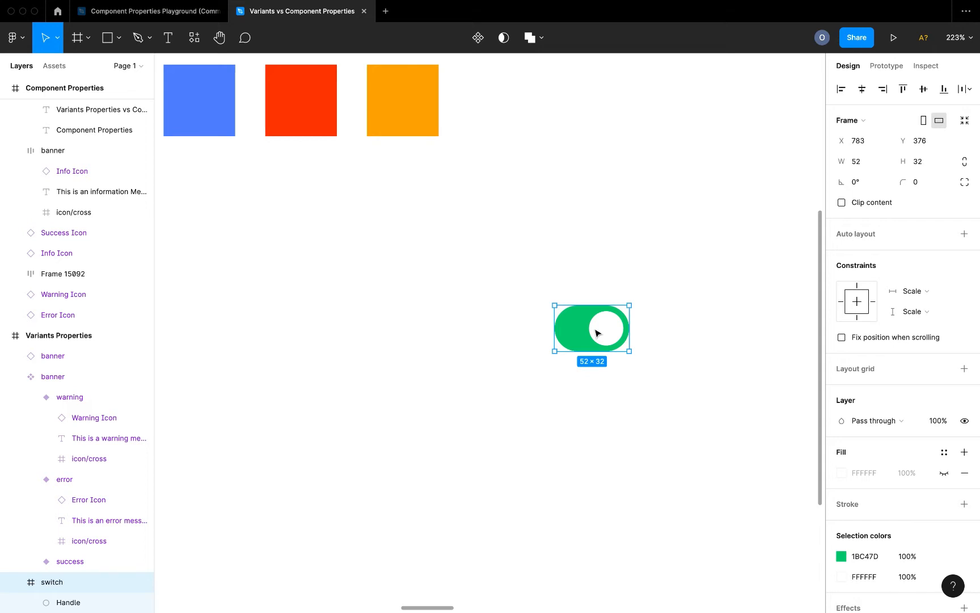
# Duplicate the green switch directly below the original at Y 417 and recolour the copy dark grey, 6D6D6D.
pyautogui.moveTo(603, 336); pyautogui.dragTo(606, 395)
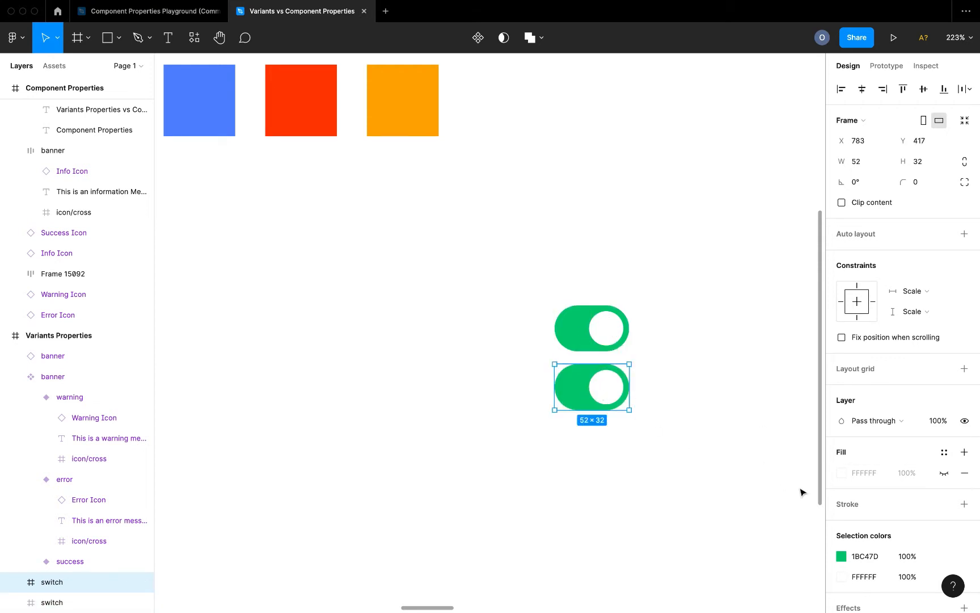
pyautogui.click(842, 556)
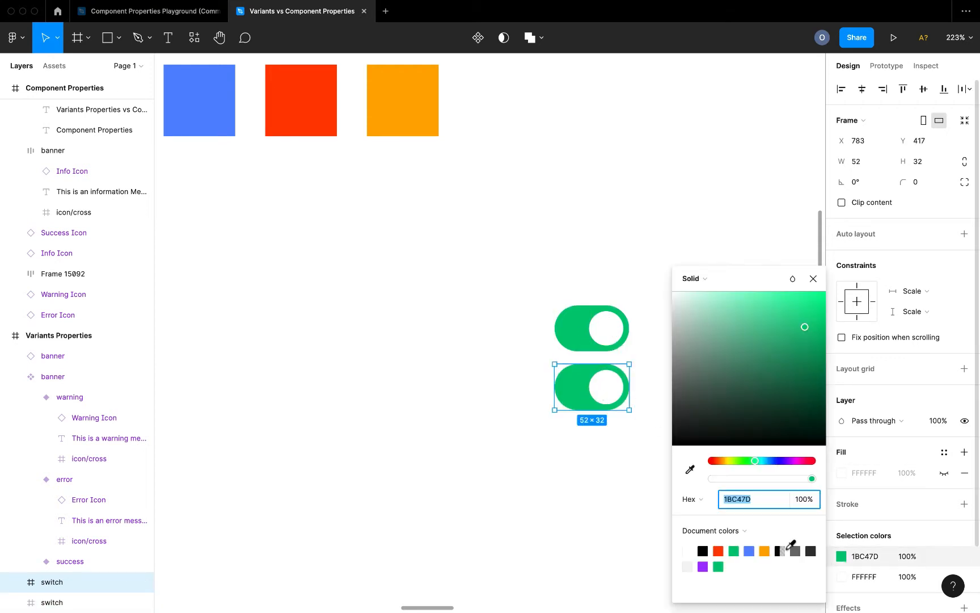
pyautogui.click(794, 551)
# Shift the grey switch's white handle to the left end of its track, at X 5.
pyautogui.doubleClick(609, 396)
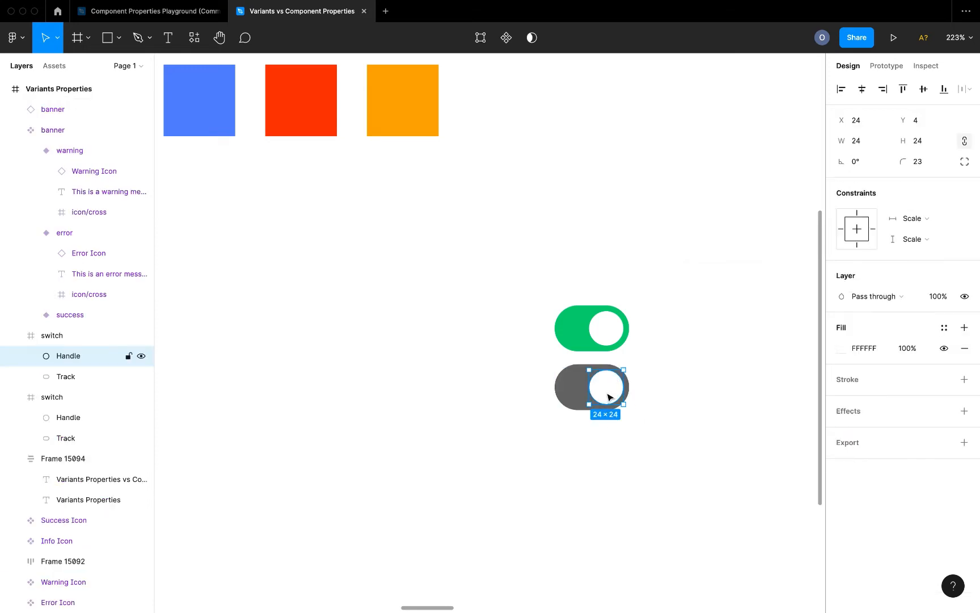
pyautogui.press('Left')
pyautogui.press('Left')
pyautogui.press('Left')
pyautogui.press('Left')
pyautogui.press('Left')
pyautogui.press('Left')
pyautogui.press('Left')
pyautogui.press('Left')
pyautogui.press('Left')
pyautogui.press('Left')
pyautogui.press('Left')
pyautogui.press('Left')
pyautogui.press('Left')
pyautogui.press('Left')
pyautogui.press('Left')
pyautogui.press('Left')
pyautogui.press('Left')
pyautogui.press('Left')
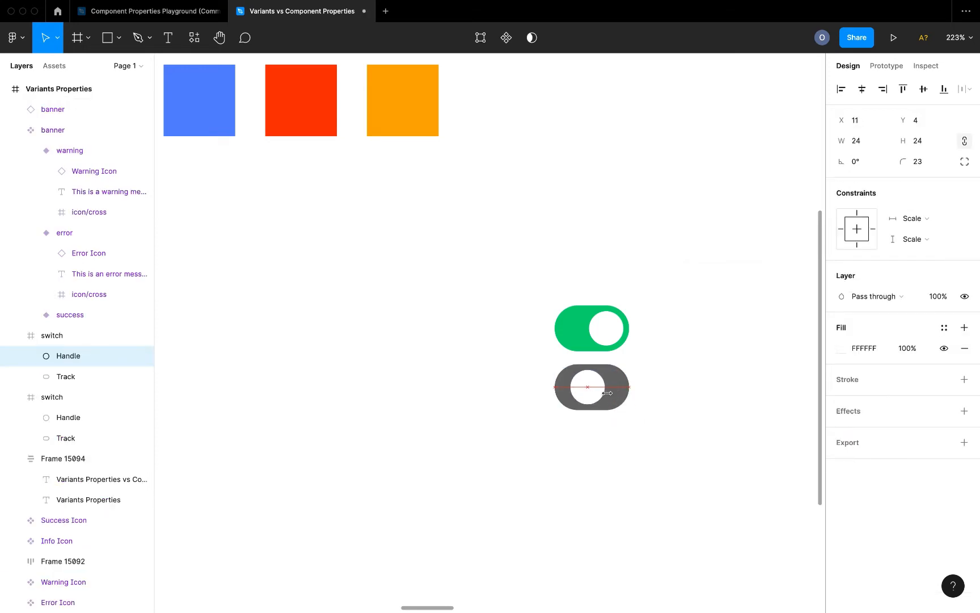
pyautogui.press('Left')
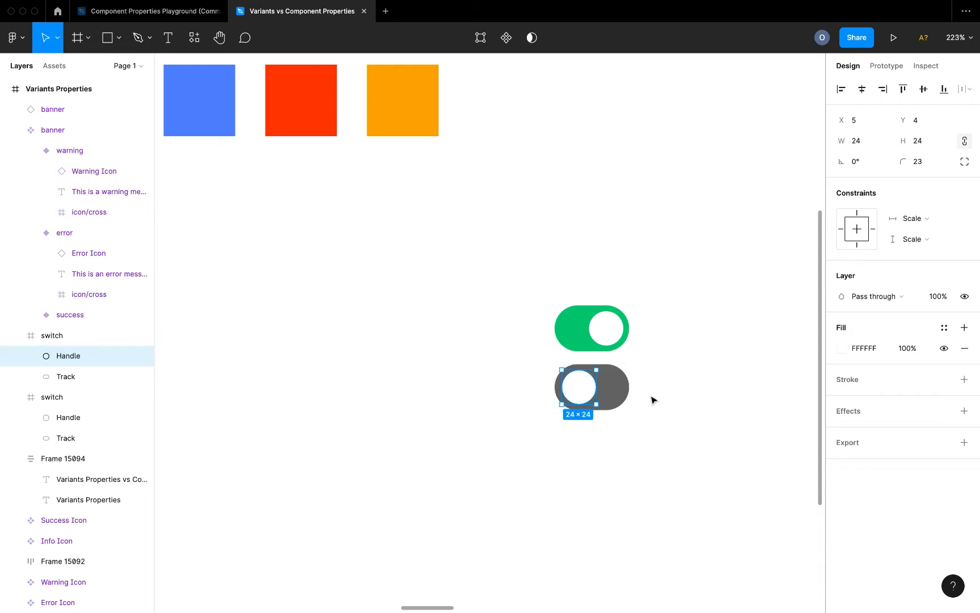
pyautogui.click(651, 397)
# Try to combine the green and grey switches into a component set.
pyautogui.click(603, 342)
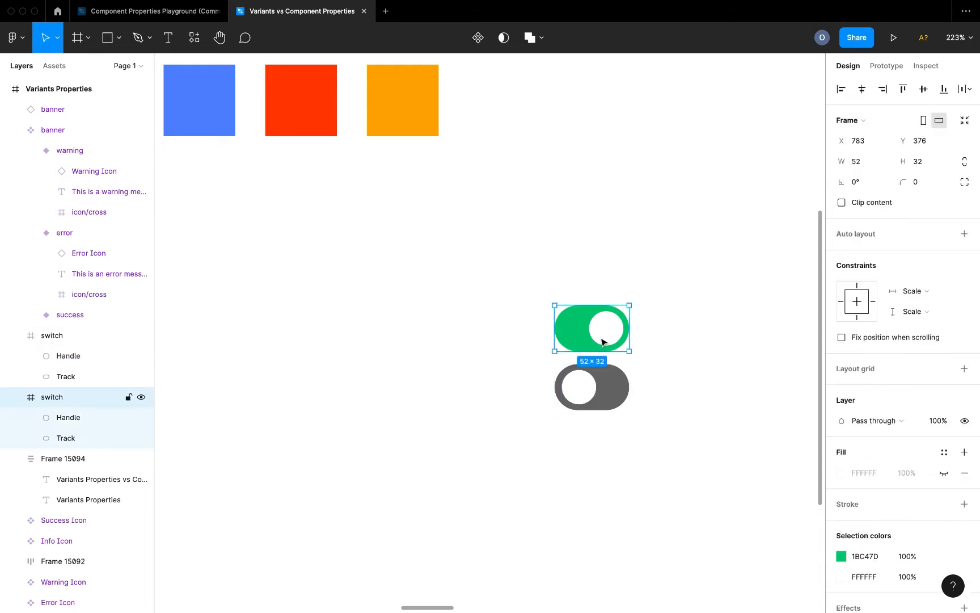
pyautogui.click(607, 388)
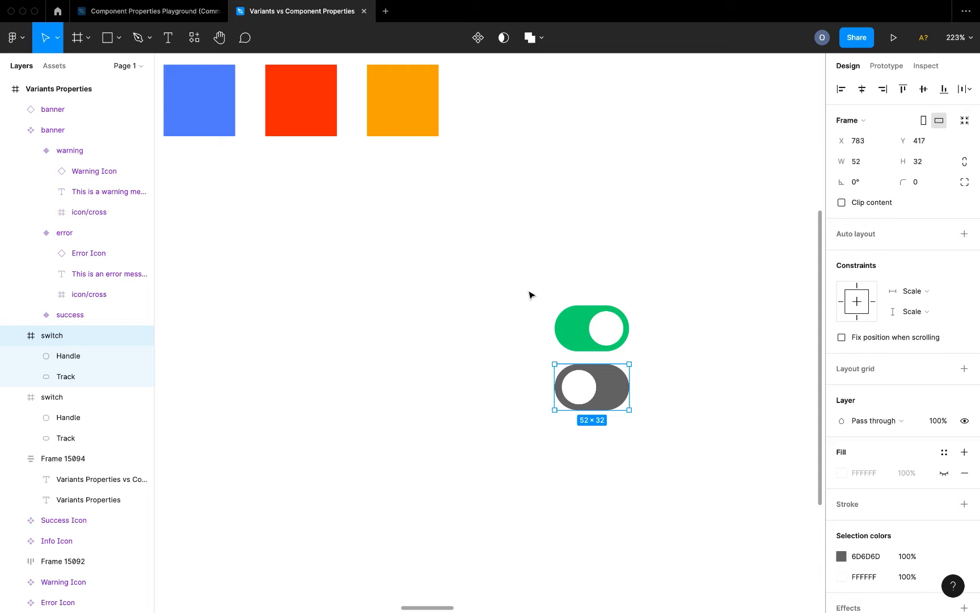
pyautogui.moveTo(530, 295); pyautogui.dragTo(660, 438)
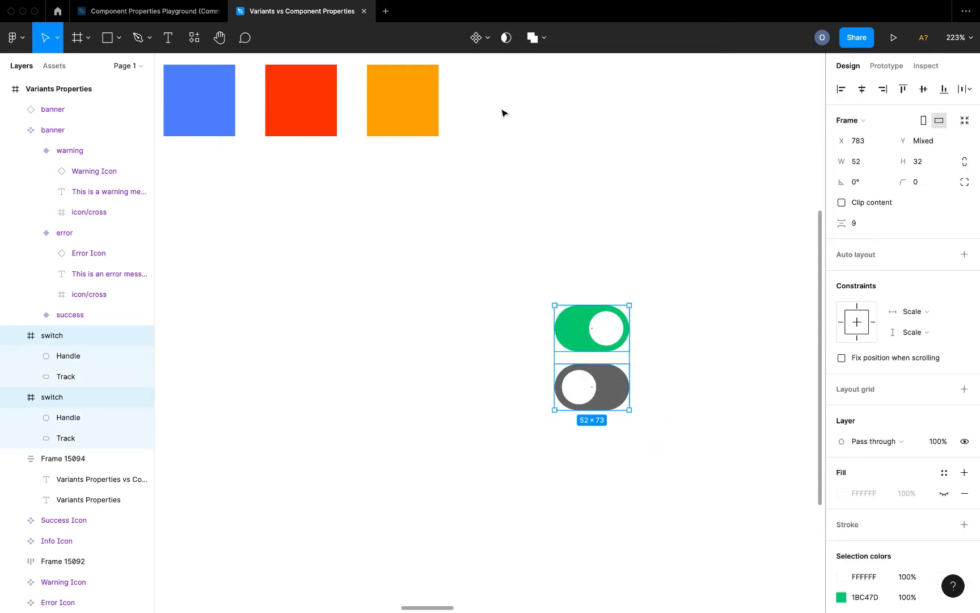
pyautogui.click(488, 38)
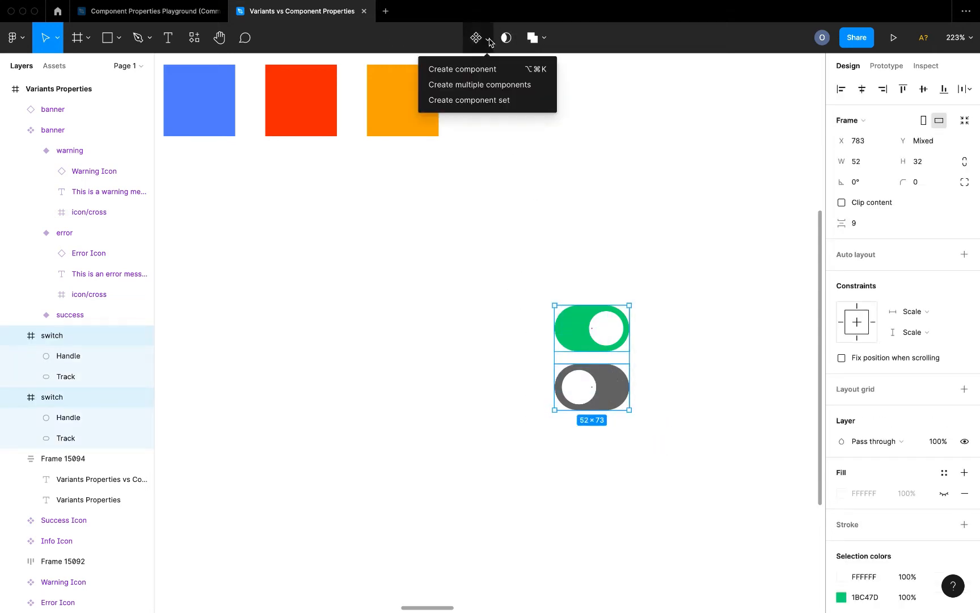
pyautogui.click(492, 106)
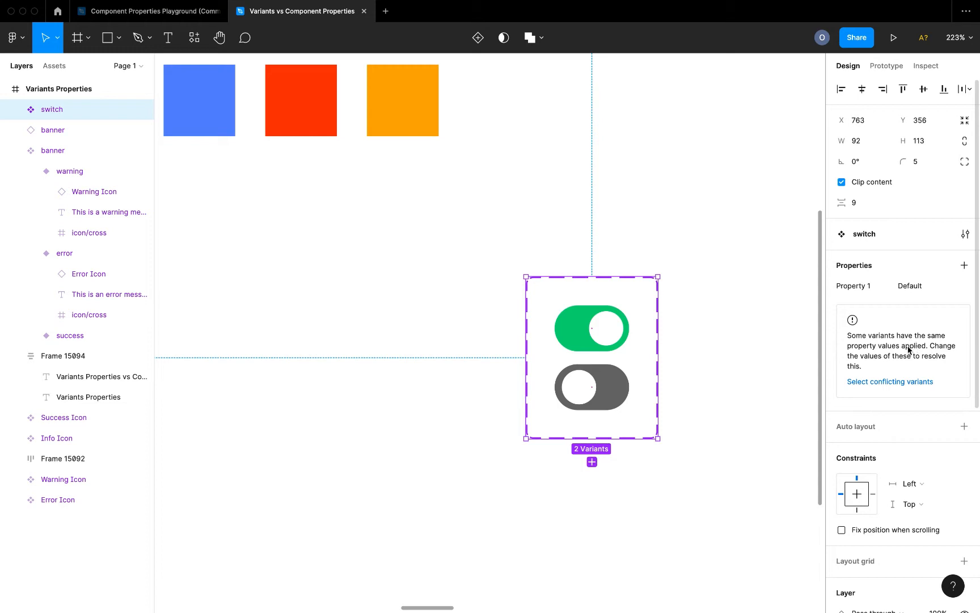
# Examine the layer names and conflicting property values of the two variants in the switch component set.
pyautogui.click(738, 348)
pyautogui.click(619, 308)
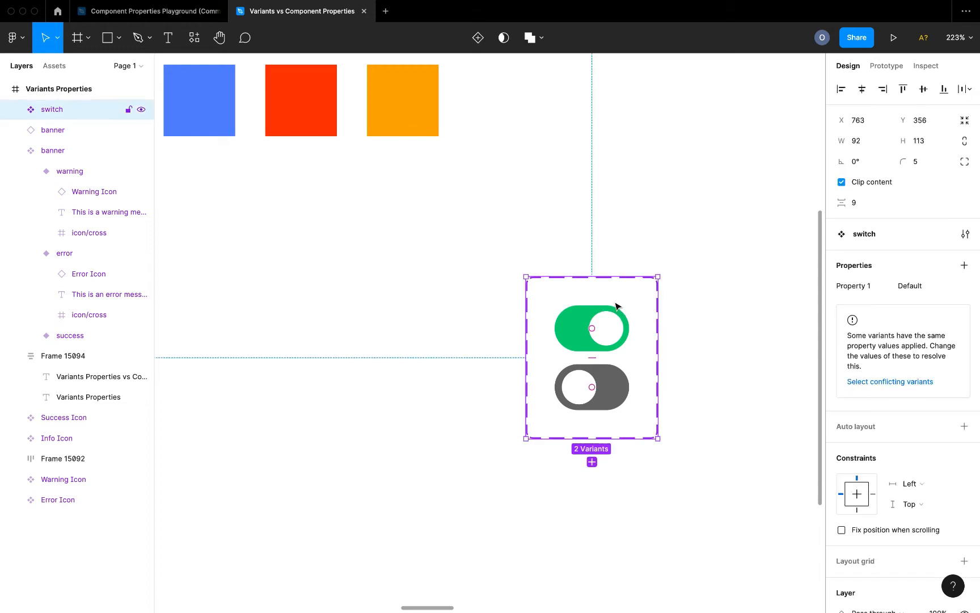
pyautogui.click(16, 109)
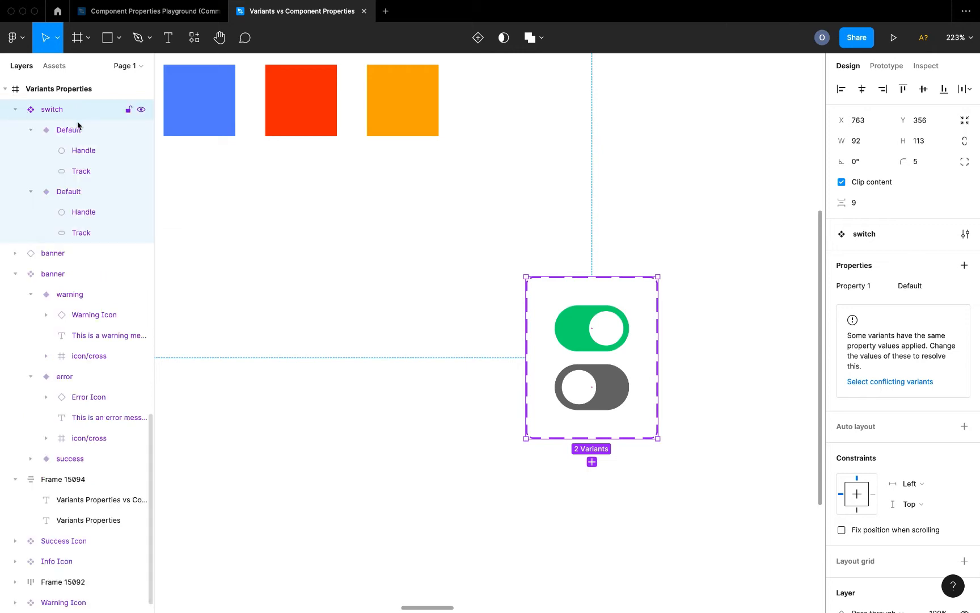
pyautogui.click(31, 130)
pyautogui.click(31, 151)
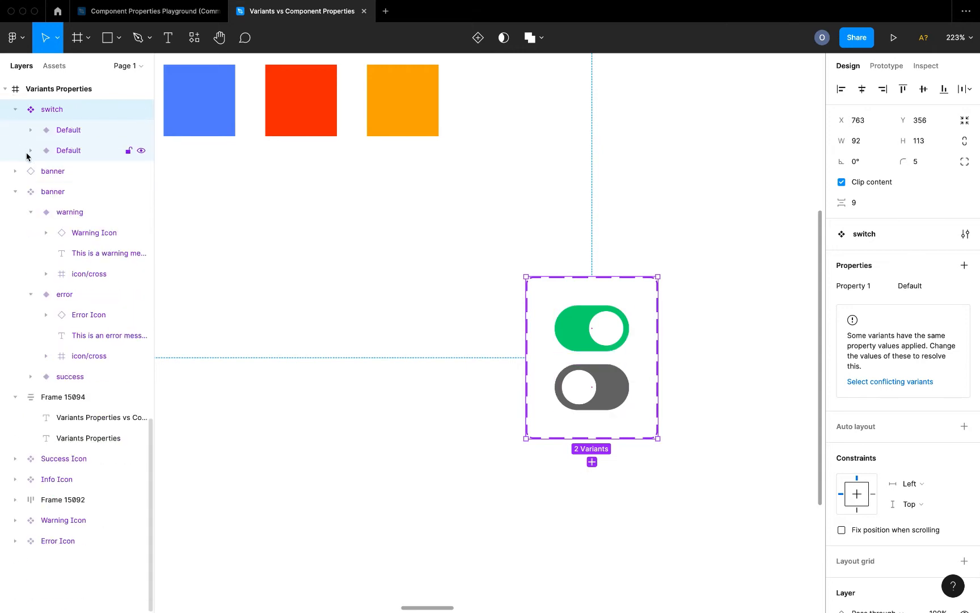
pyautogui.click(67, 132)
pyautogui.click(69, 150)
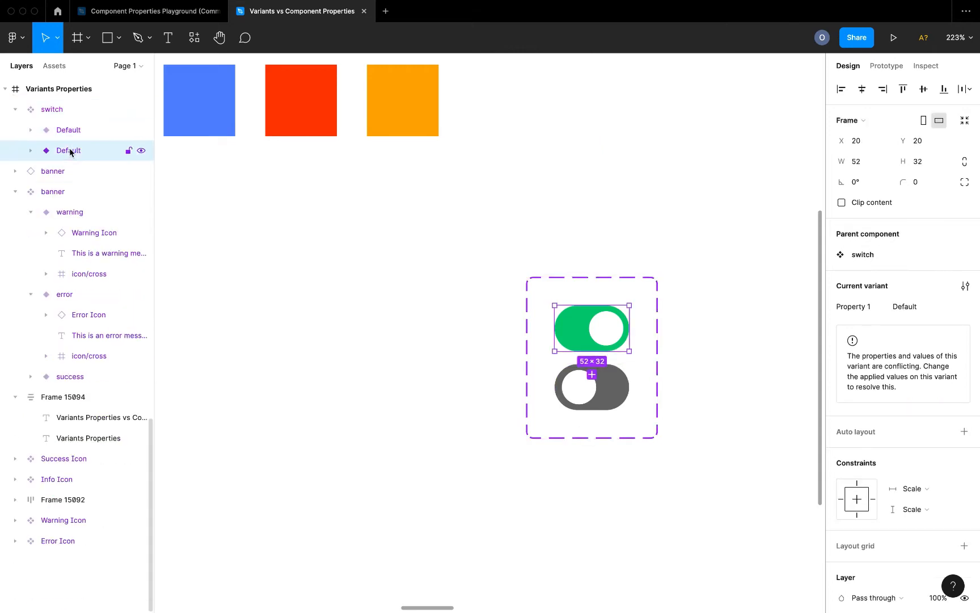
pyautogui.click(66, 131)
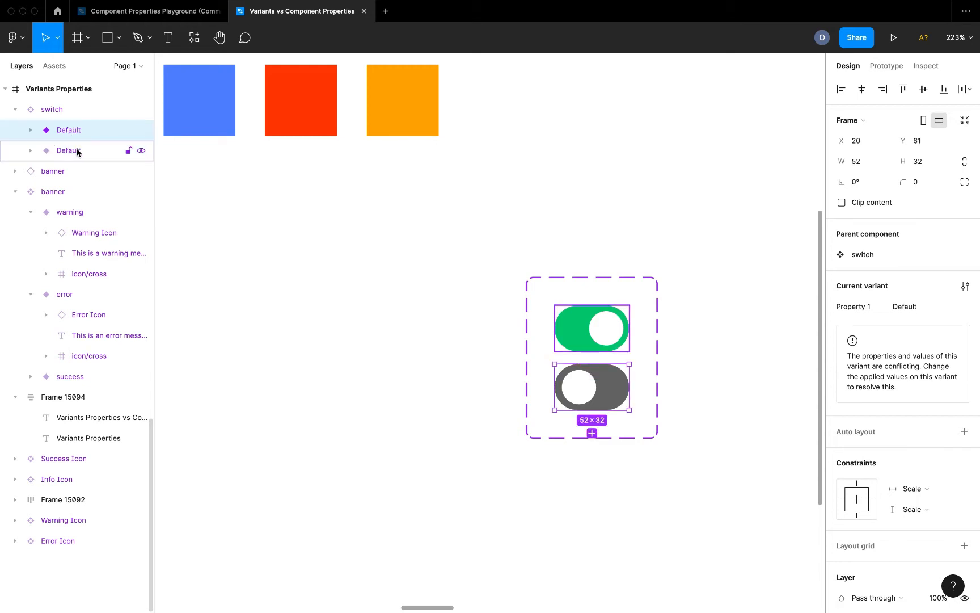
pyautogui.click(76, 151)
pyautogui.click(70, 131)
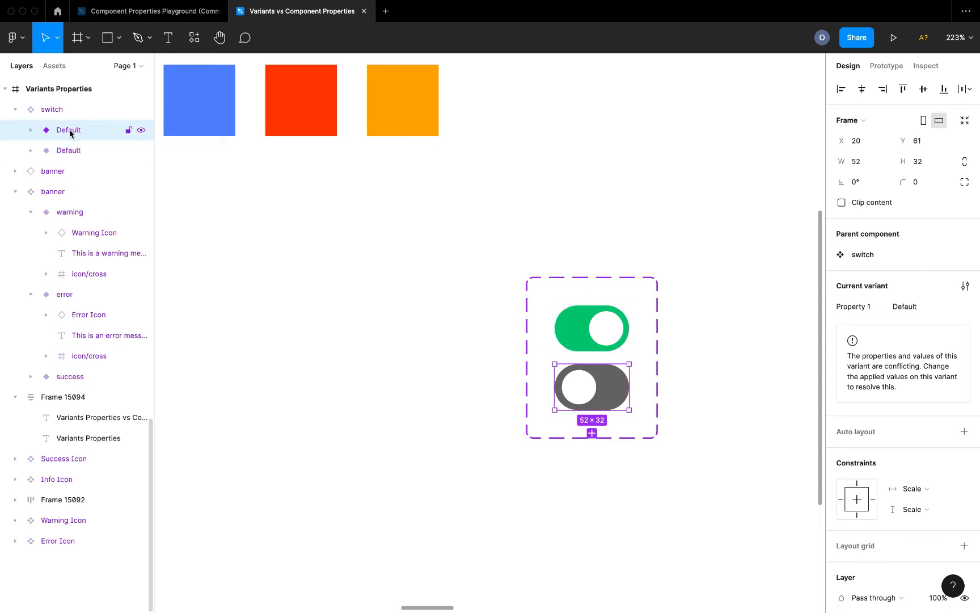
pyautogui.click(71, 149)
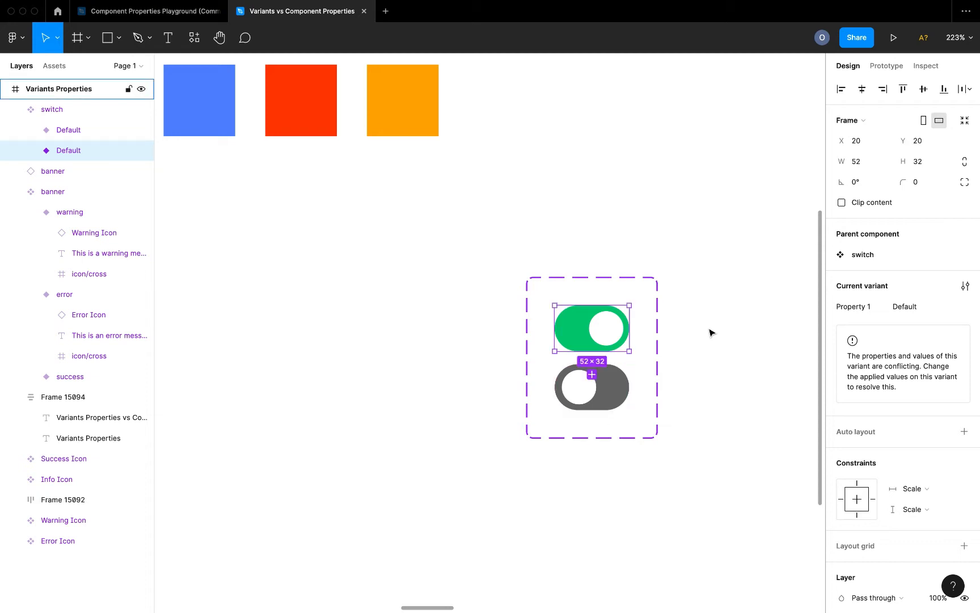
pyautogui.press('Escape')
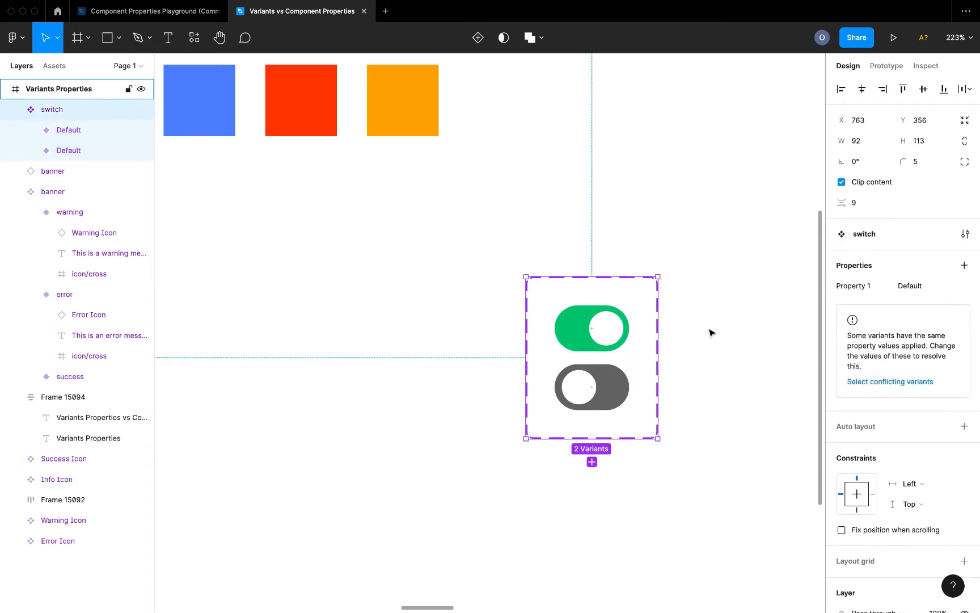
# Undo the creation of the switch component set.
pyautogui.press('super+z')
pyautogui.press('super+z')
pyautogui.press('super+z')
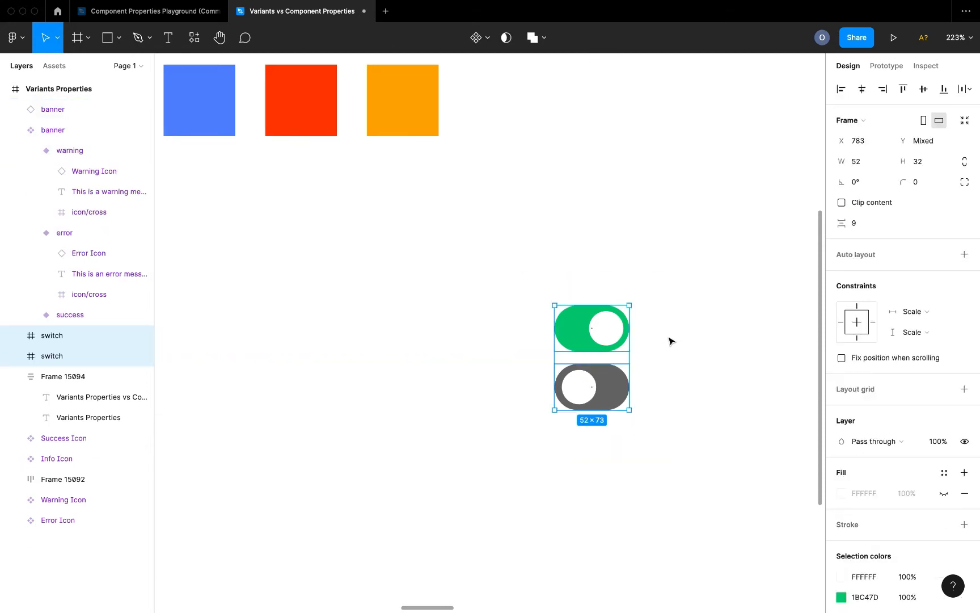
# Rename the grey switch's layer as "switch 1".
pyautogui.doubleClick(66, 341)
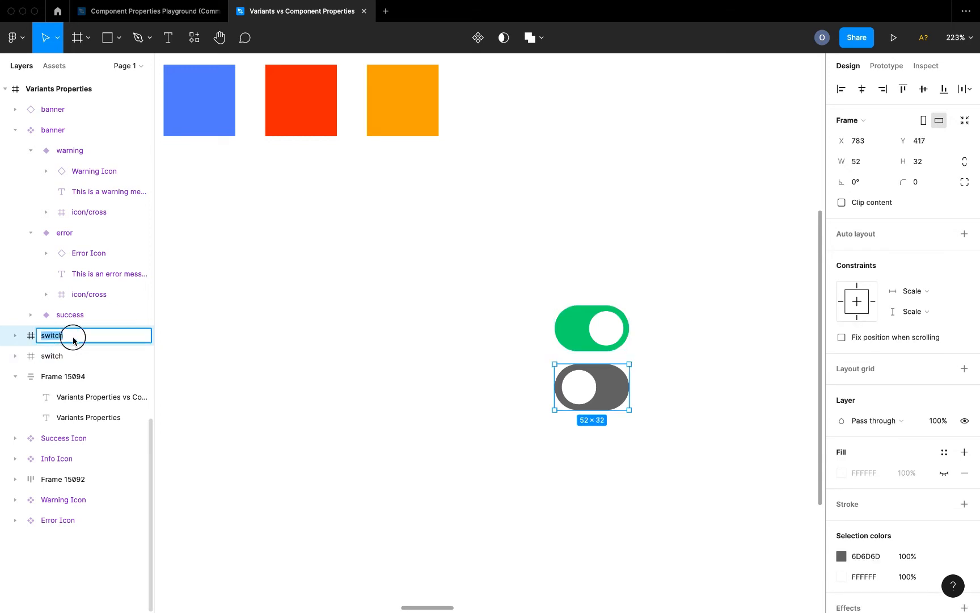
pyautogui.click(73, 339)
pyautogui.write('1')
pyautogui.click(416, 302)
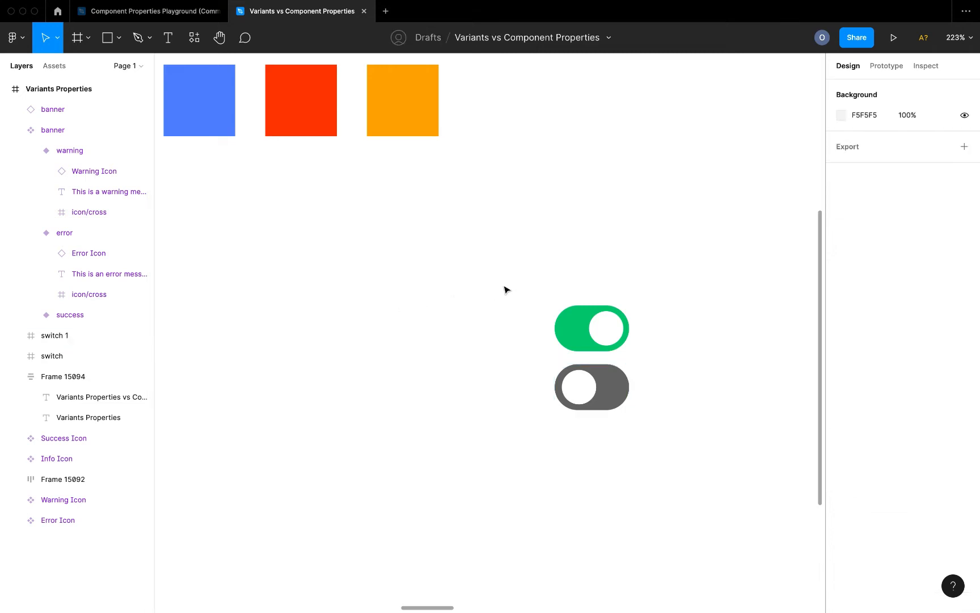
# Try creating a component set from the "switch" and "switch 1" frames, and undo it.
pyautogui.moveTo(494, 276); pyautogui.dragTo(650, 416)
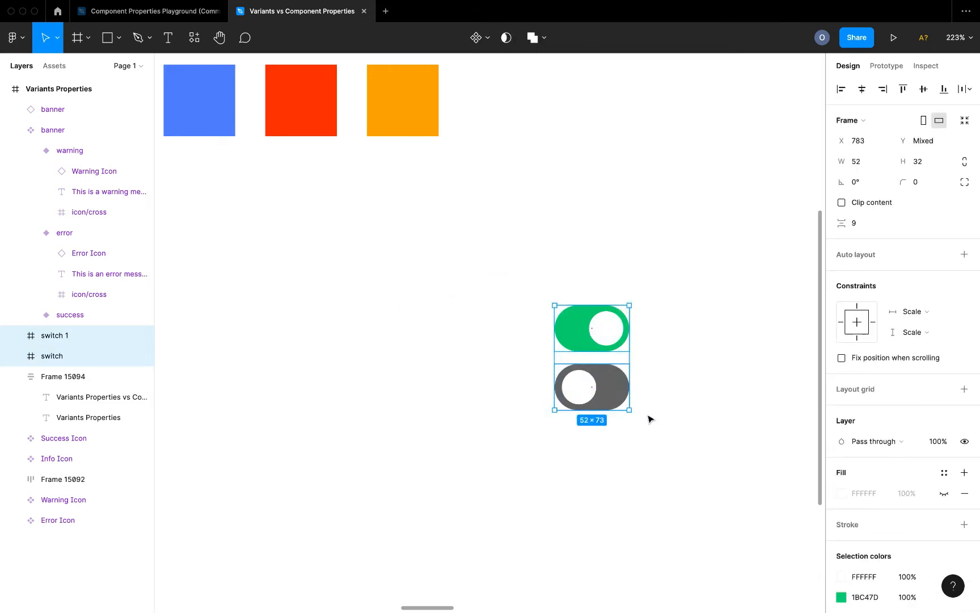
pyautogui.click(490, 39)
pyautogui.click(498, 101)
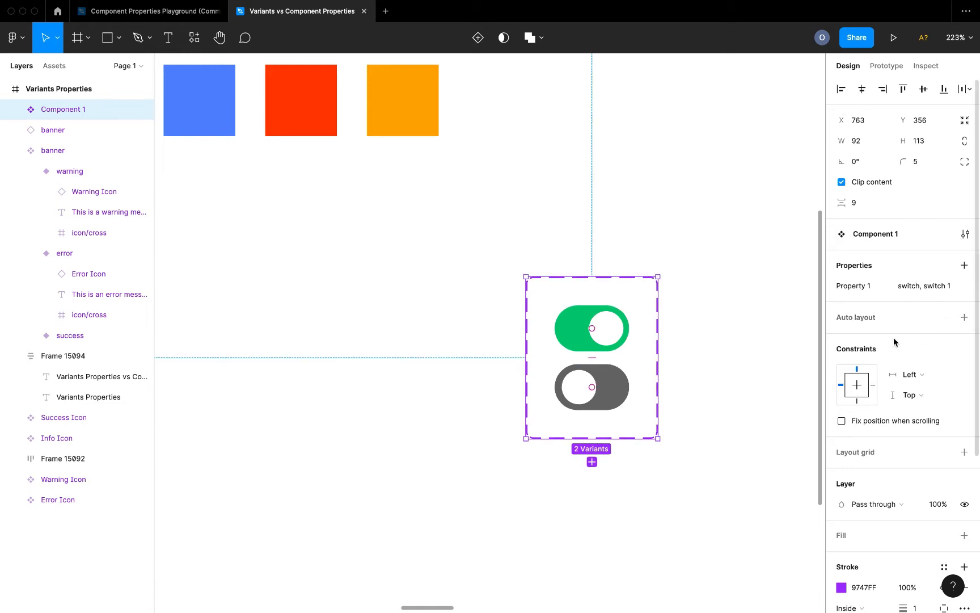
pyautogui.press('super+z')
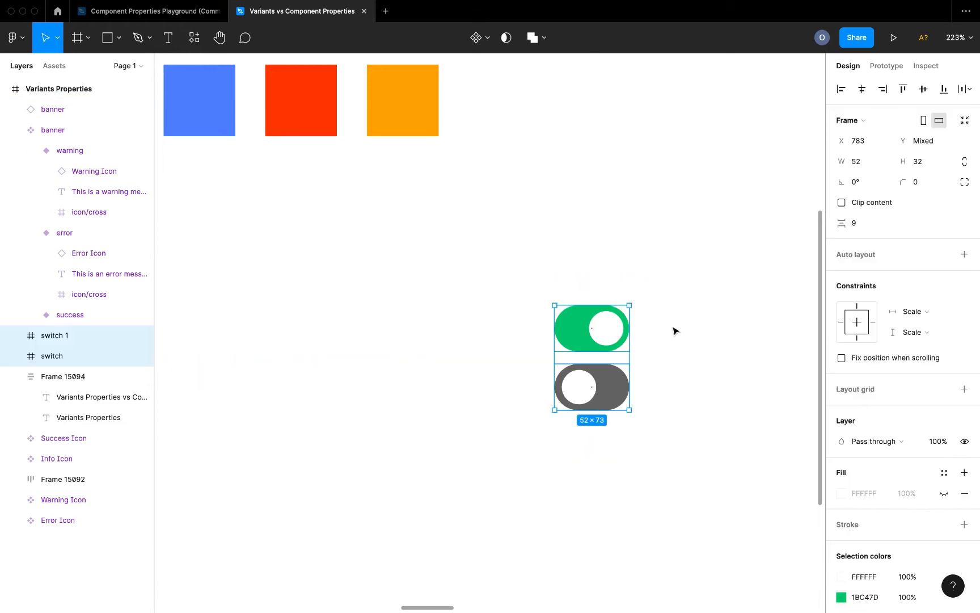
# Rename the grey switch's layer back to "switch".
pyautogui.doubleClick(88, 336)
pyautogui.press('Right')
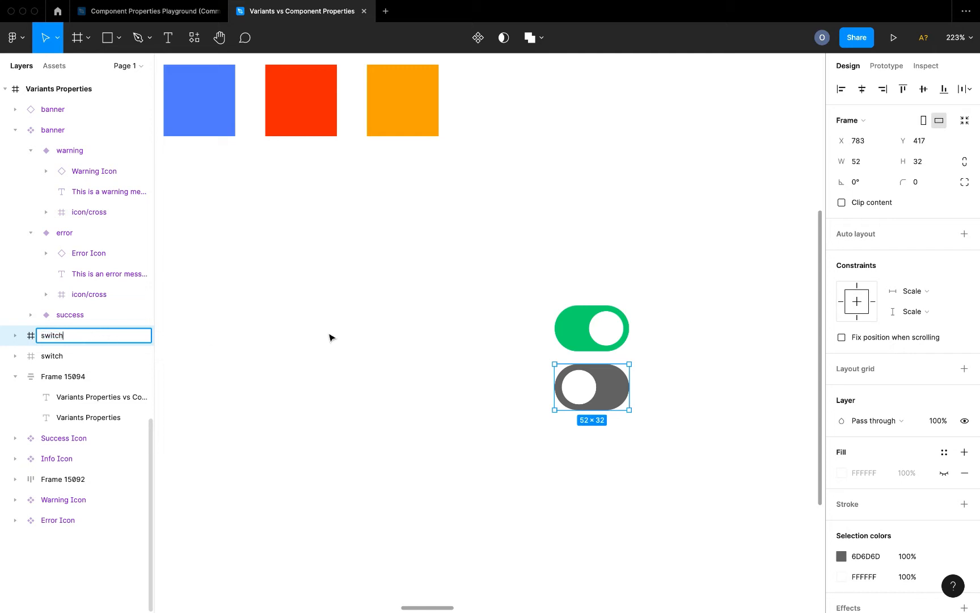
pyautogui.click(460, 334)
# Create a component set from the green and grey switch frames.
pyautogui.moveTo(493, 272); pyautogui.dragTo(648, 449)
pyautogui.click(477, 38)
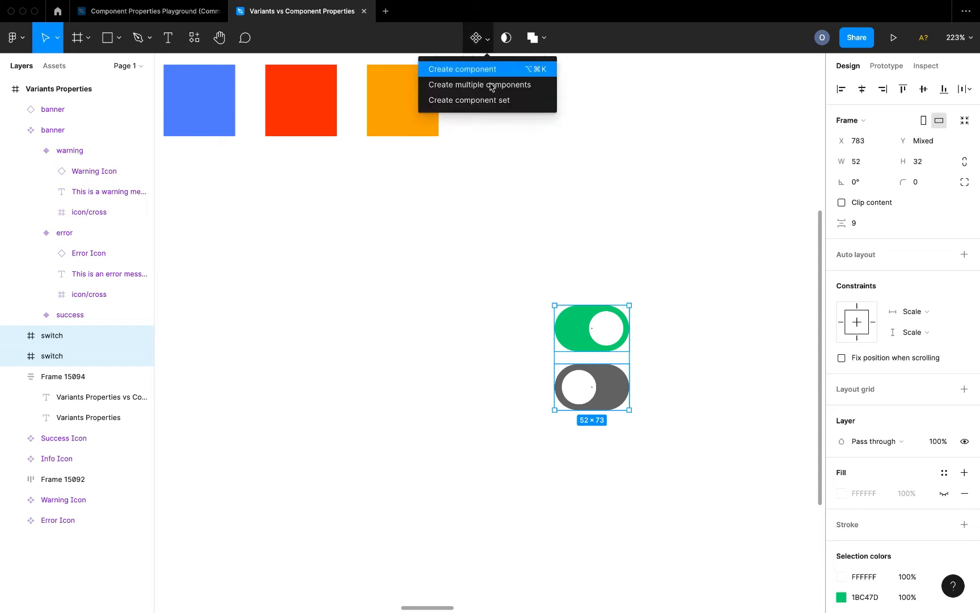
pyautogui.click(497, 100)
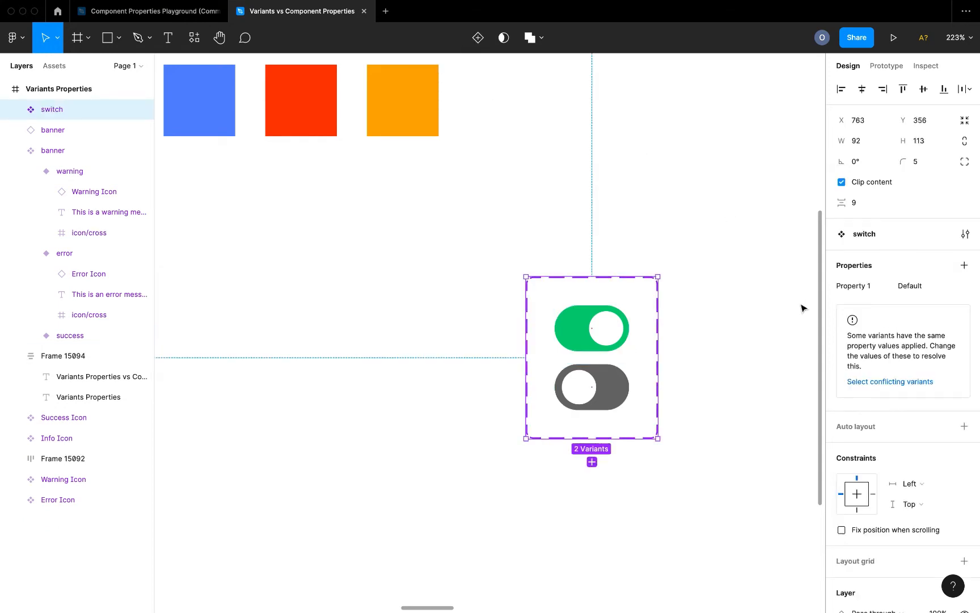
# Assign the grey switch variant a new Property 1 value named "Off state".
pyautogui.click(564, 339)
pyautogui.click(608, 395)
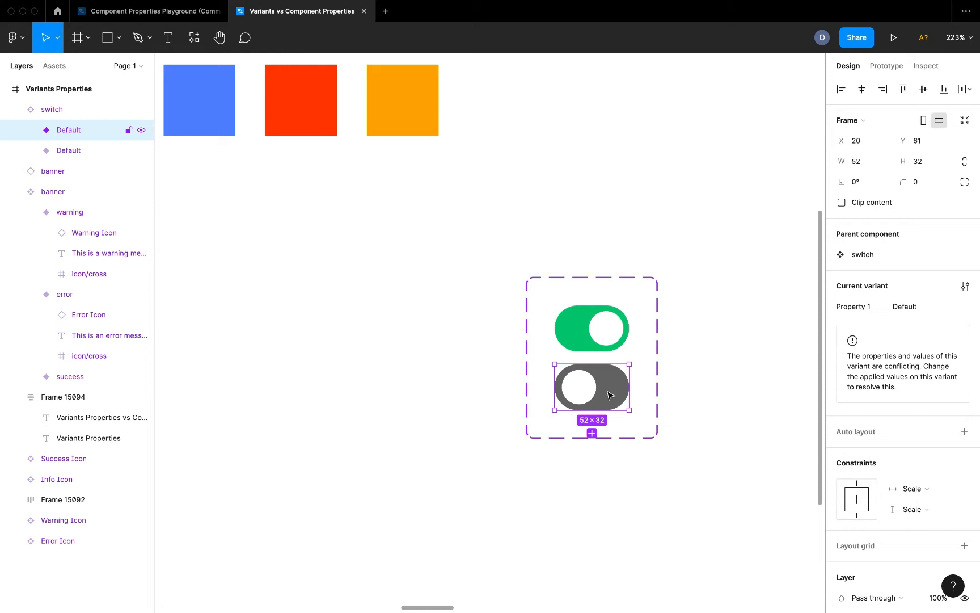
pyautogui.click(598, 347)
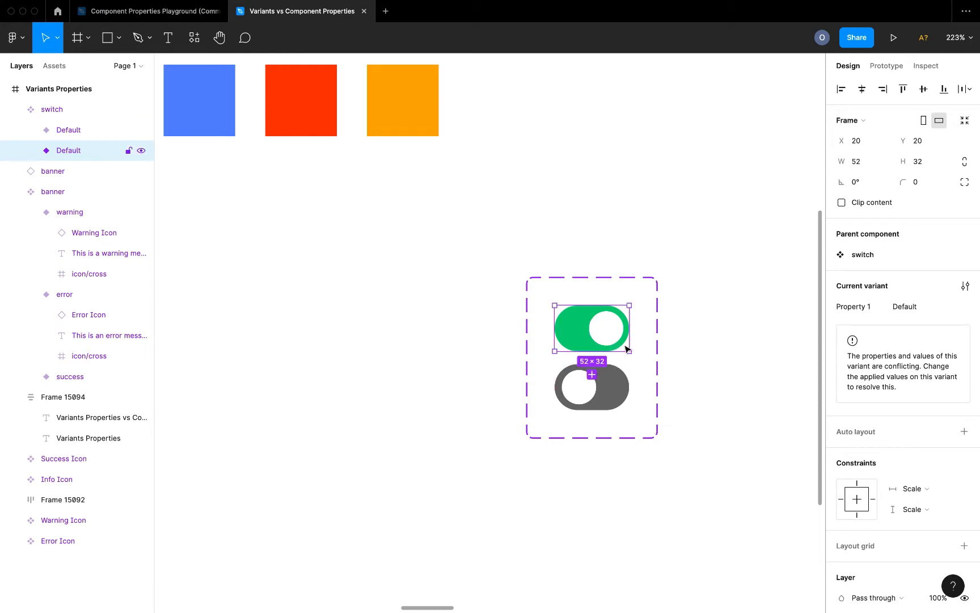
pyautogui.click(618, 395)
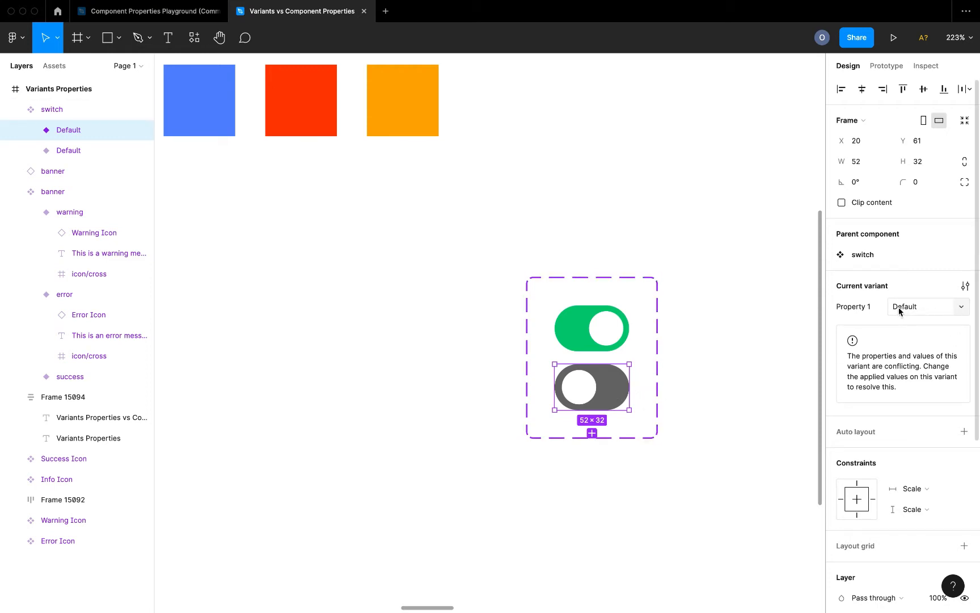
pyautogui.click(962, 309)
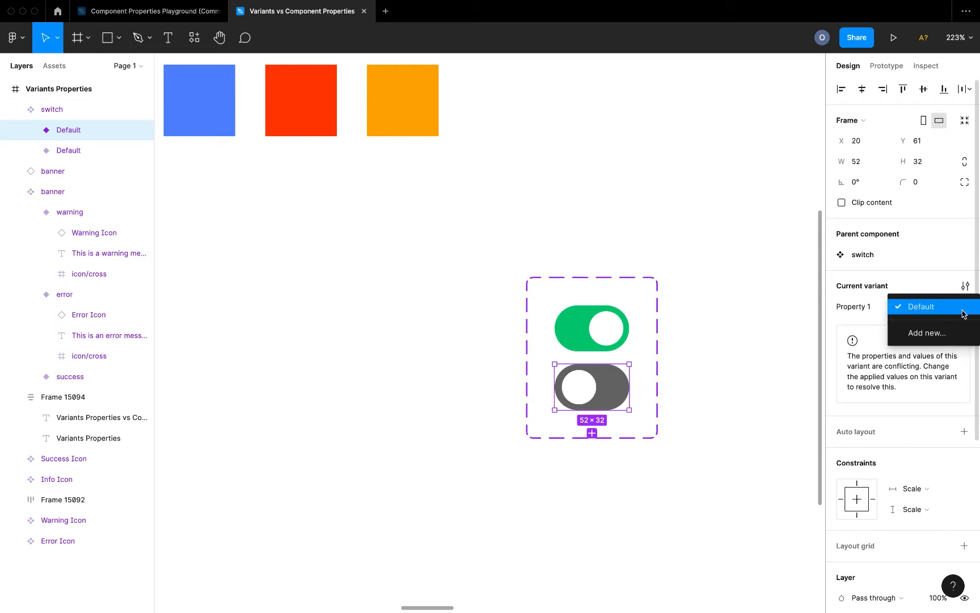
pyautogui.click(927, 333)
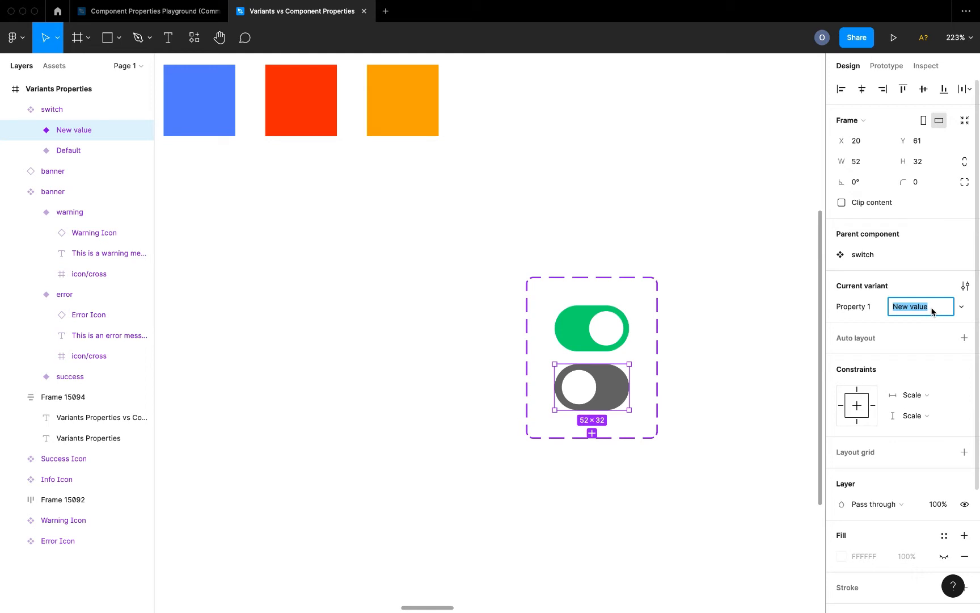
pyautogui.write('Off state')
pyautogui.press('Return')
# Rename the green switch variant's Property 1 value to "On State".
pyautogui.click(595, 336)
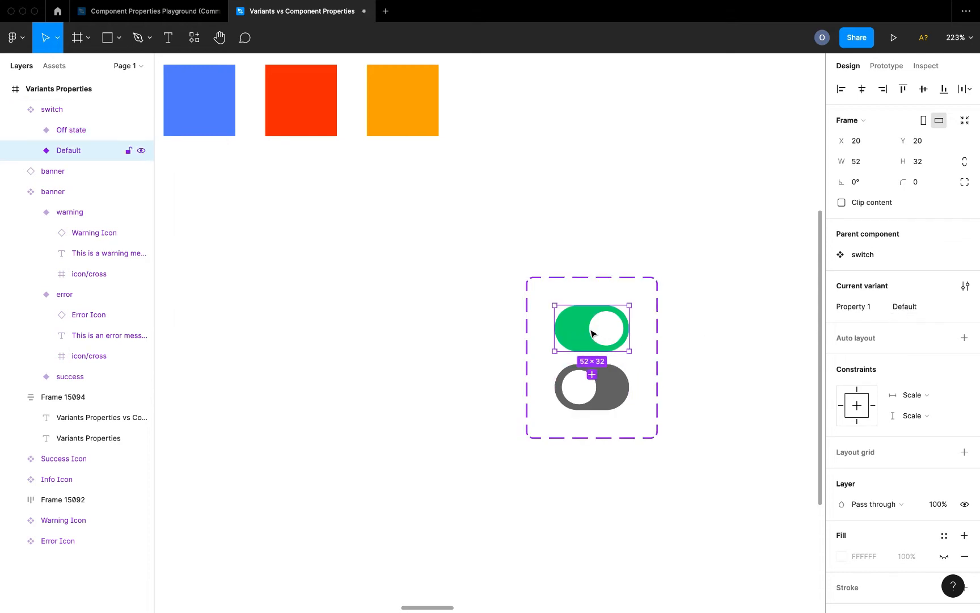
pyautogui.click(915, 311)
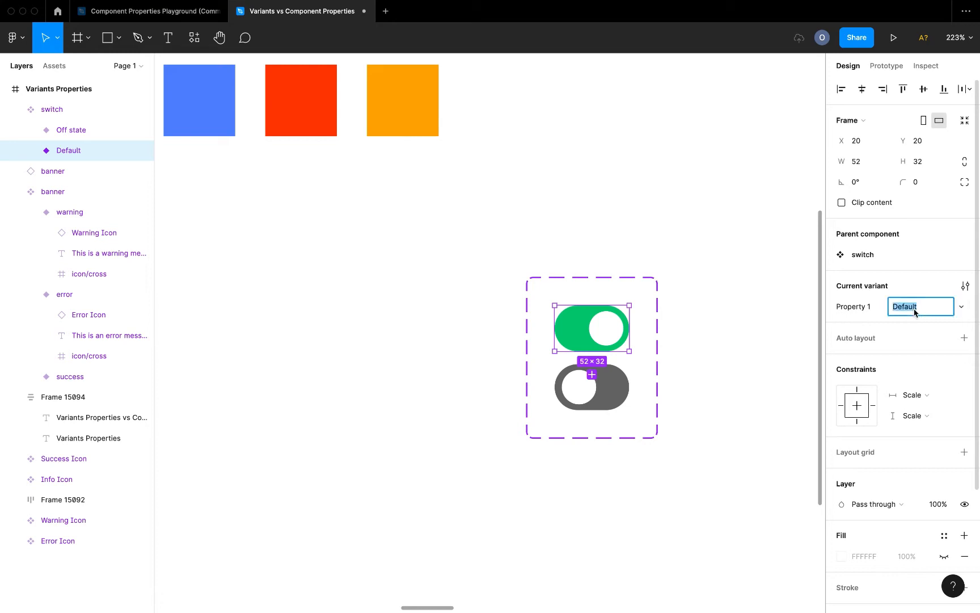
pyautogui.write('On State')
pyautogui.click(758, 321)
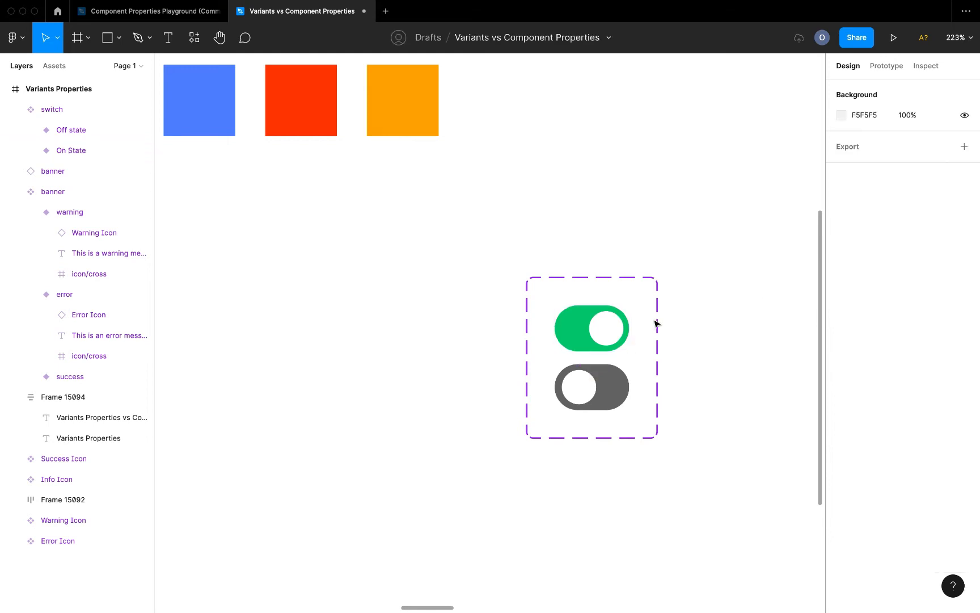
# Rename the switch component set's variant property to "toggle".
pyautogui.click(586, 366)
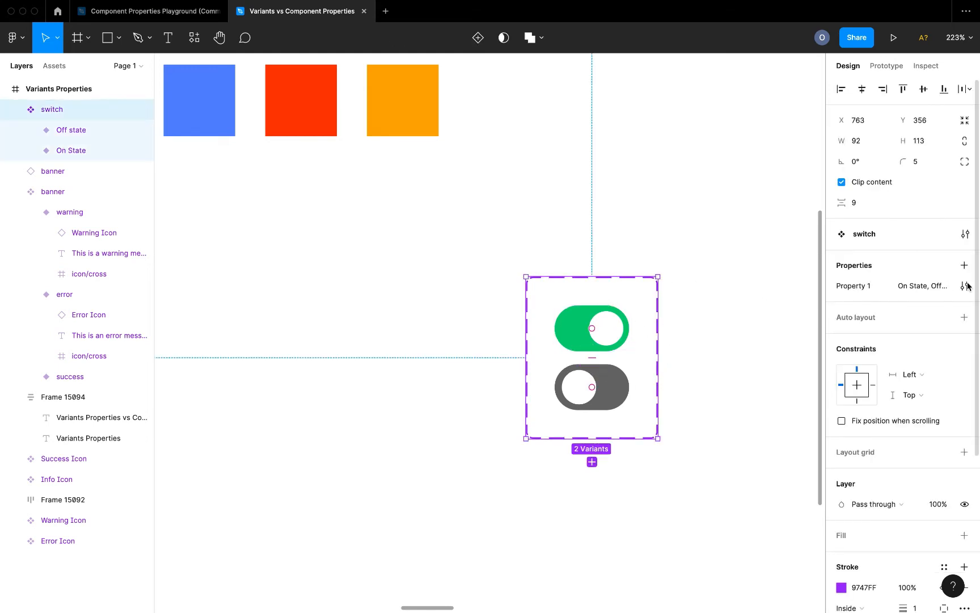
pyautogui.click(965, 286)
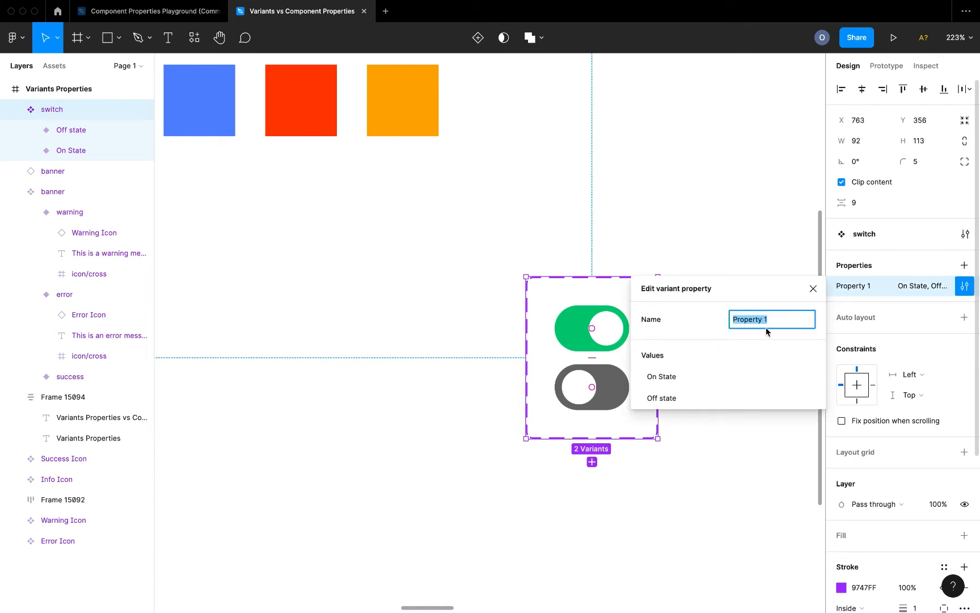
pyautogui.write('toggle')
pyautogui.press('Return')
pyautogui.click(647, 238)
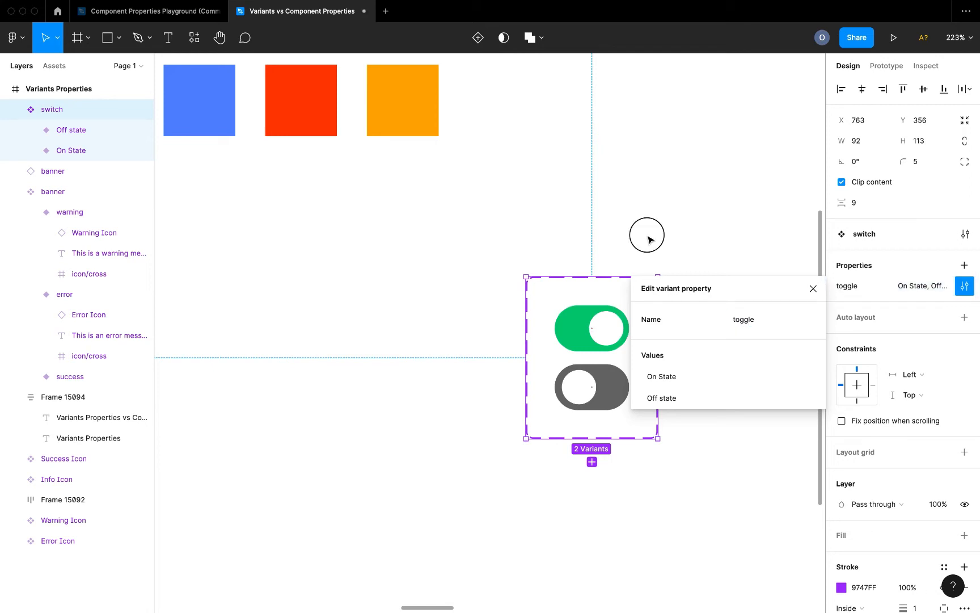
# Place an instance of the green On State variant below the switch component set.
pyautogui.click(608, 338)
pyautogui.click(607, 338)
pyautogui.scroll(-3, 605, 335)
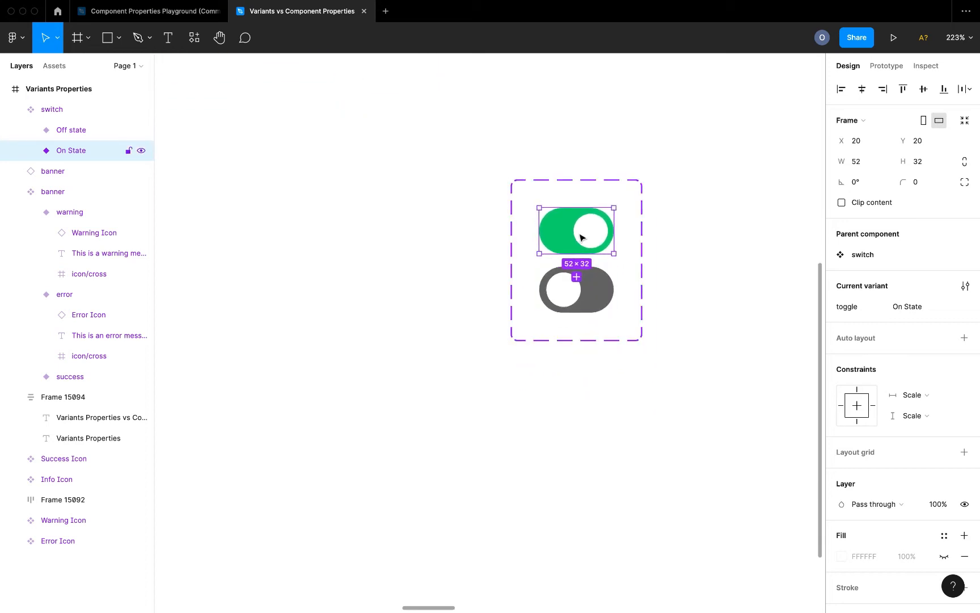
pyautogui.moveTo(582, 237); pyautogui.dragTo(607, 425)
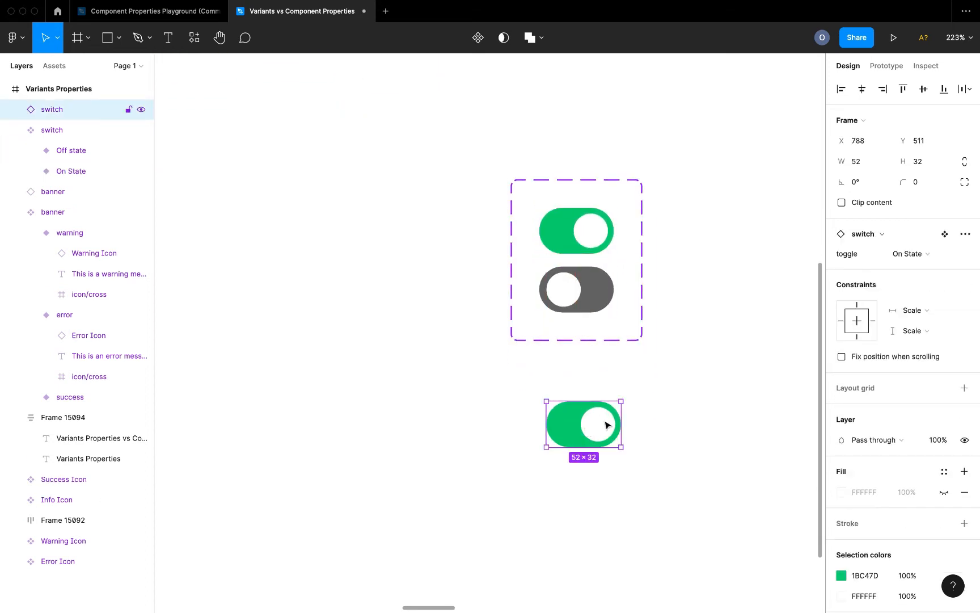
# Switch the new instance's toggle property to Off state and back to On State.
pyautogui.click(911, 255)
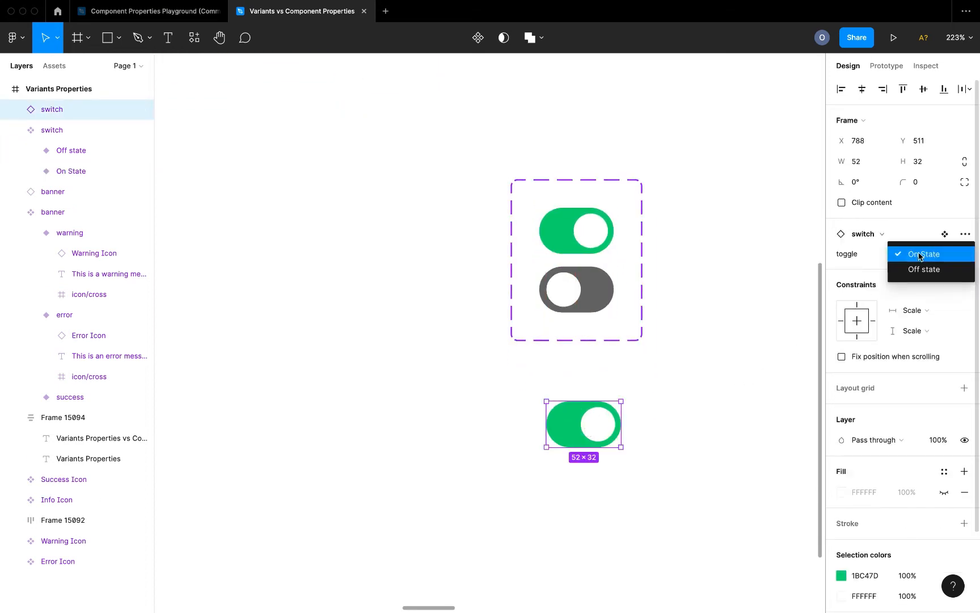
pyautogui.click(918, 270)
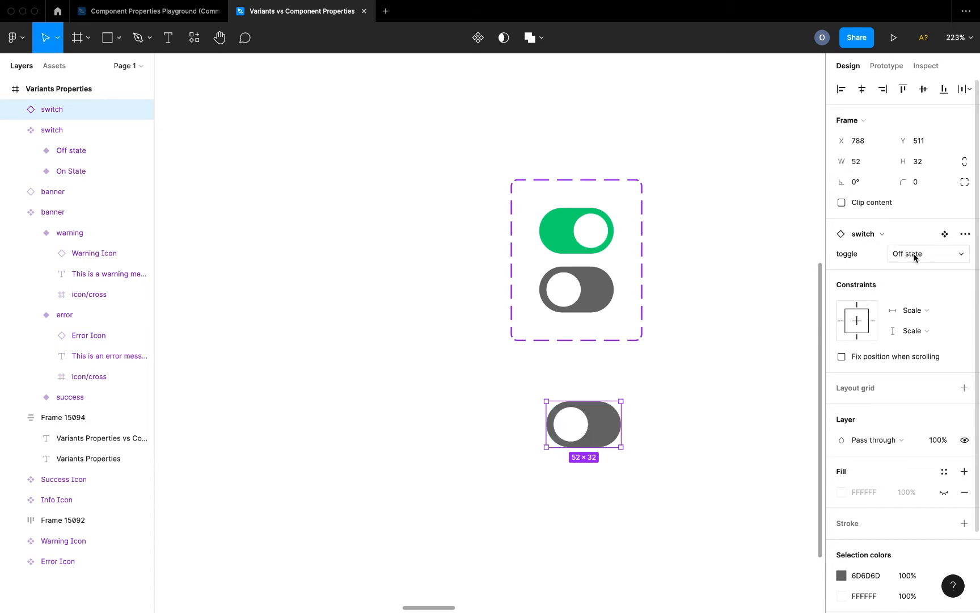
pyautogui.click(915, 256)
pyautogui.click(899, 239)
pyautogui.click(674, 262)
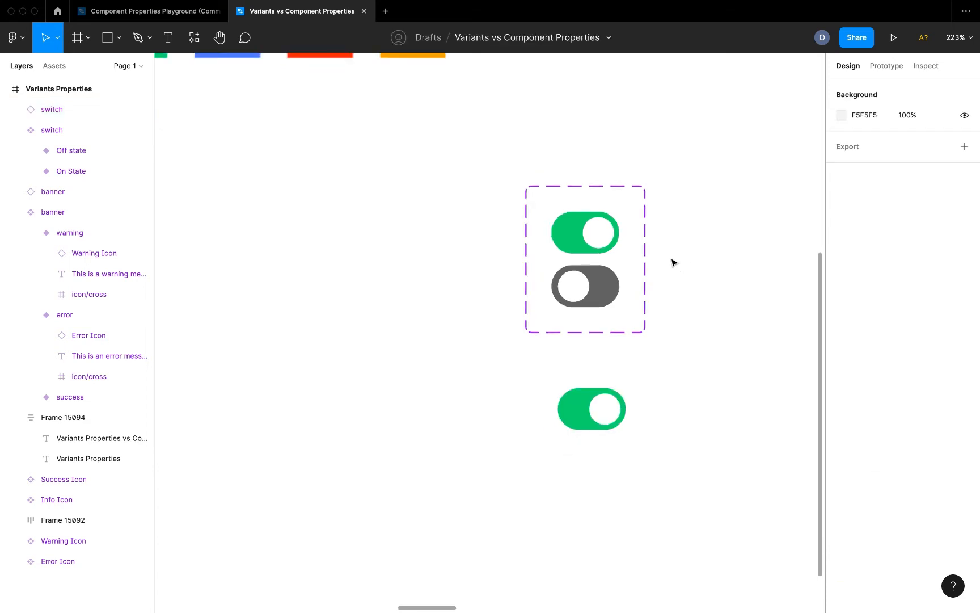
# Review the "Different states (i.e. interactive)" row in the variant versus component properties table and return to the switch set.
pyautogui.scroll(-5, 674, 262)
pyautogui.hscroll(-10, 672, 261)
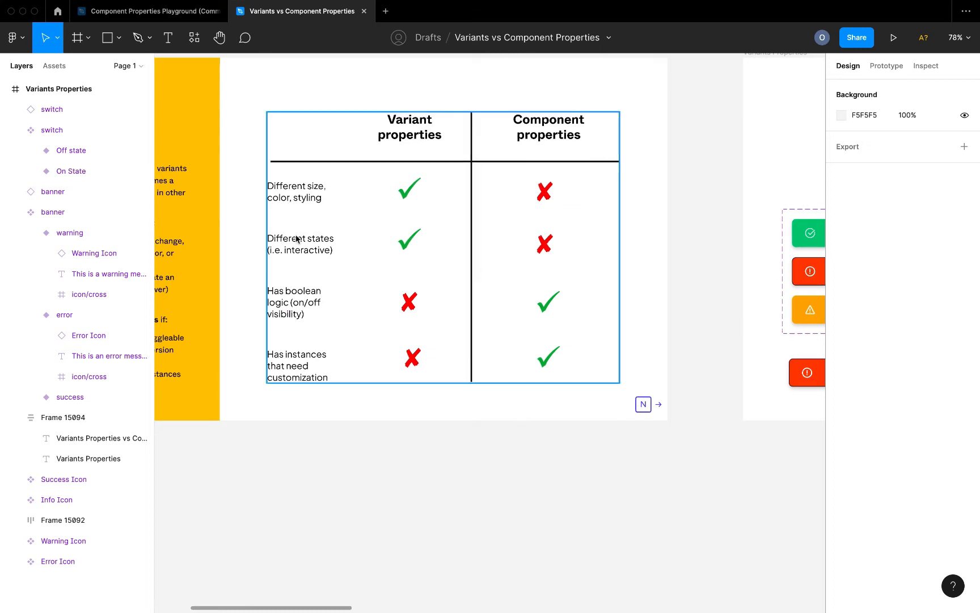
pyautogui.click(307, 246)
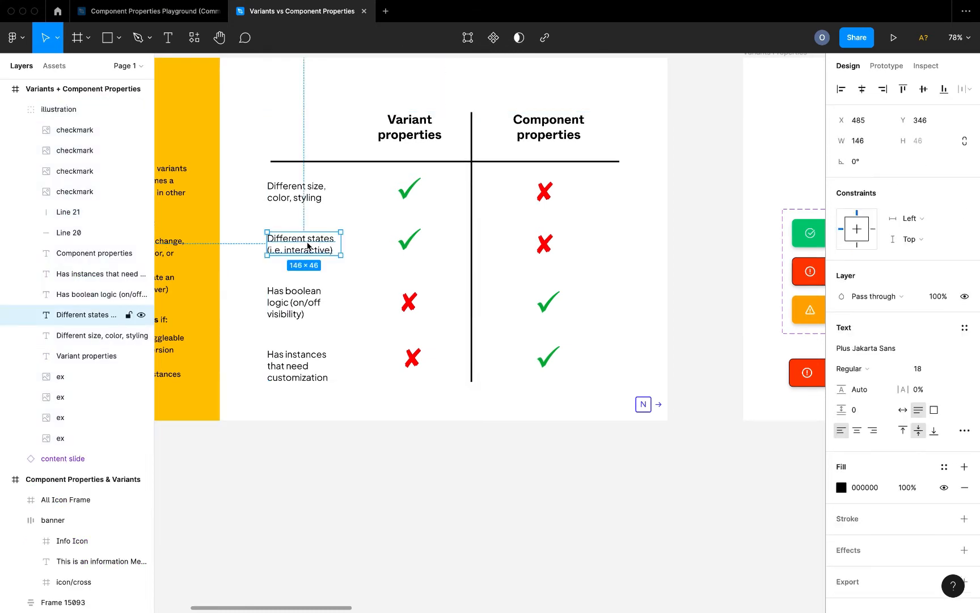
pyautogui.scroll(-2, 308, 245)
pyautogui.hscroll(10, 314, 247)
pyautogui.scroll(5, 524, 295)
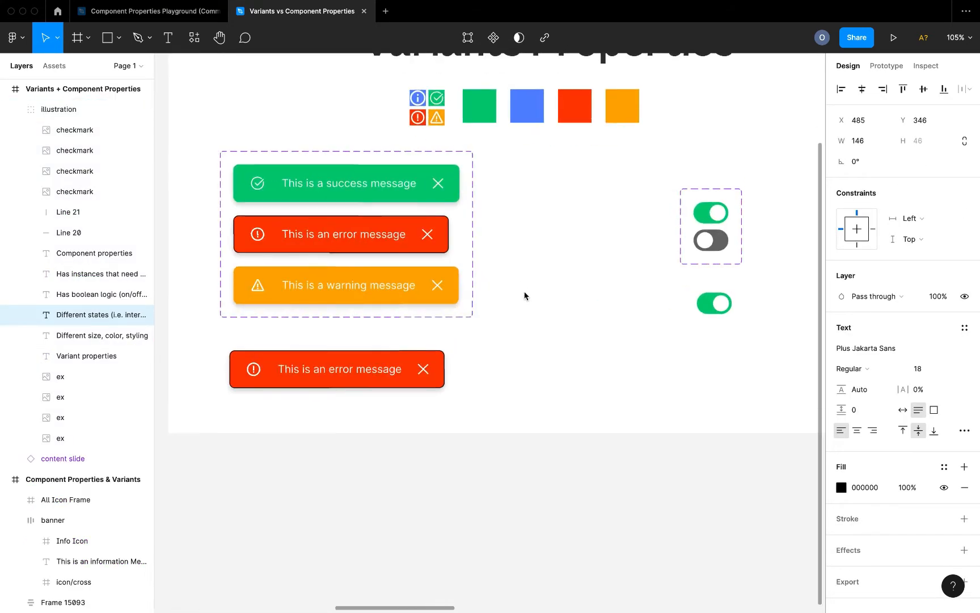
pyautogui.hscroll(3, 525, 295)
pyautogui.scroll(5, 611, 260)
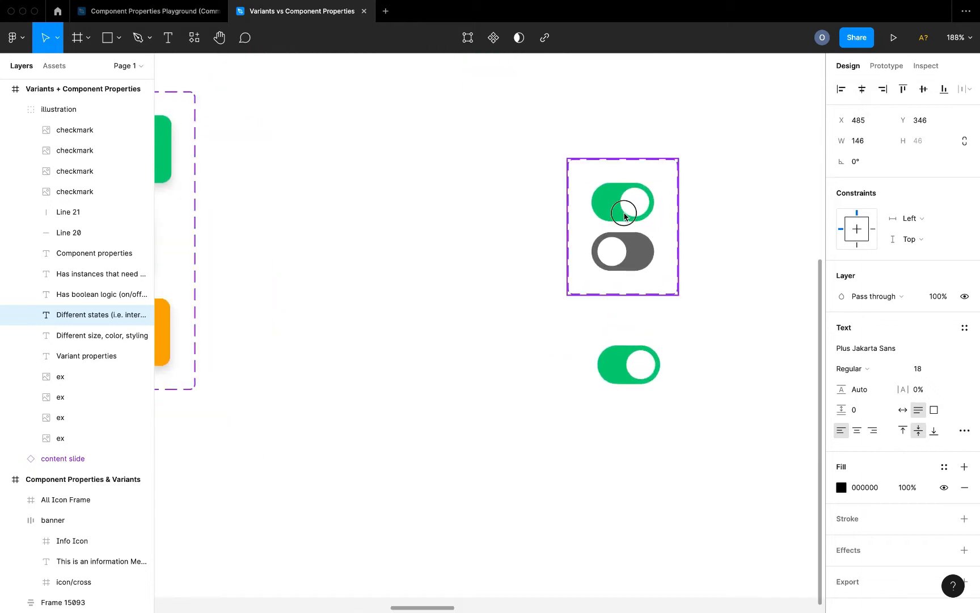
# Add an On click prototype interaction on the green variant that changes toggle to Off state with Smart animate.
pyautogui.click(624, 216)
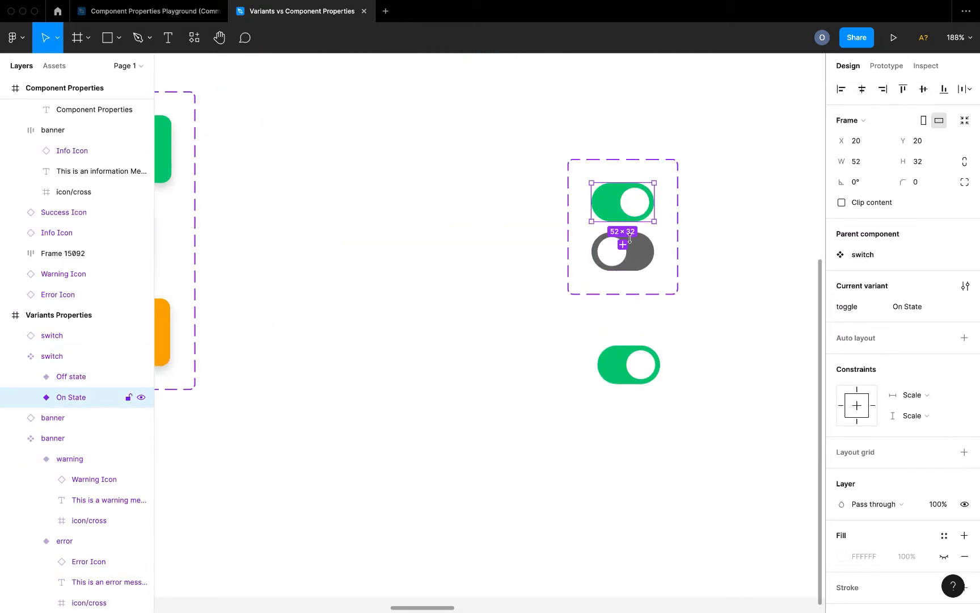
pyautogui.click(630, 238)
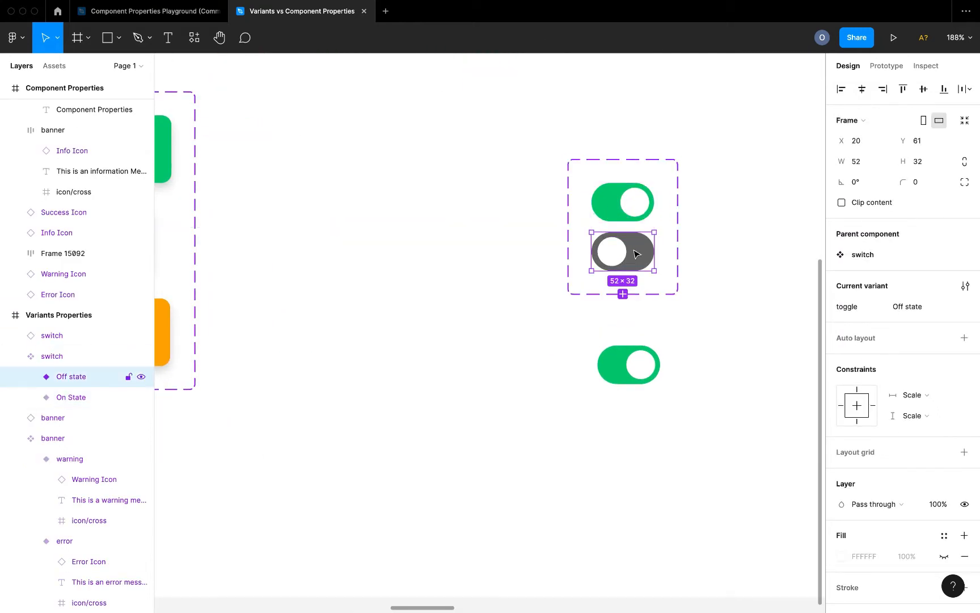
pyautogui.click(622, 213)
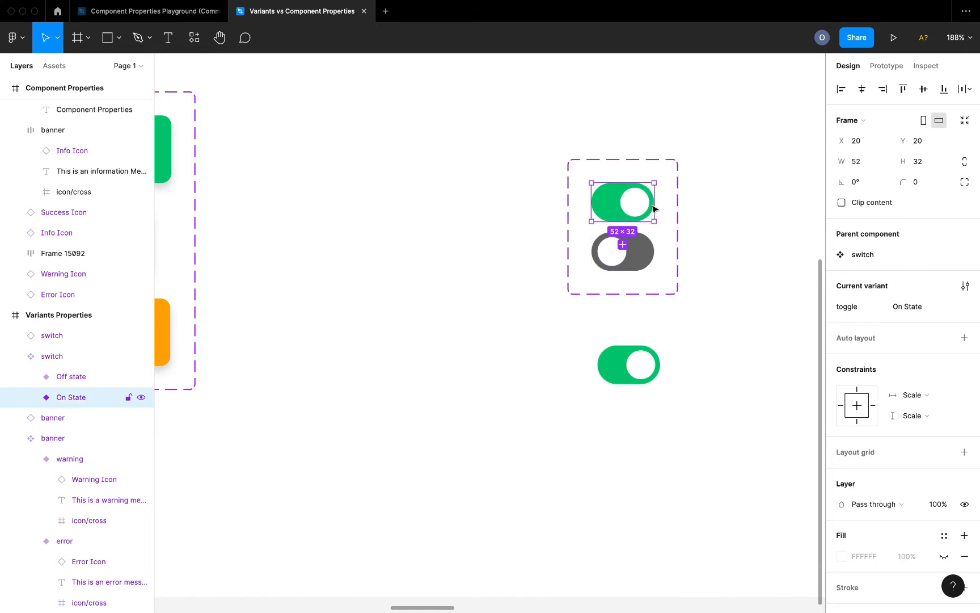
pyautogui.click(888, 66)
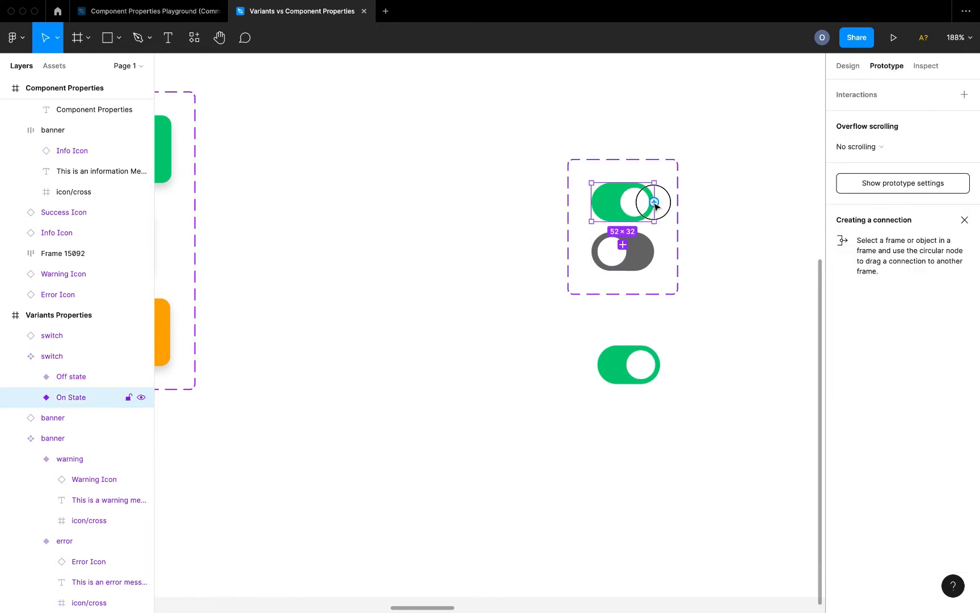
pyautogui.moveTo(654, 202); pyautogui.dragTo(622, 250)
pyautogui.click(717, 149)
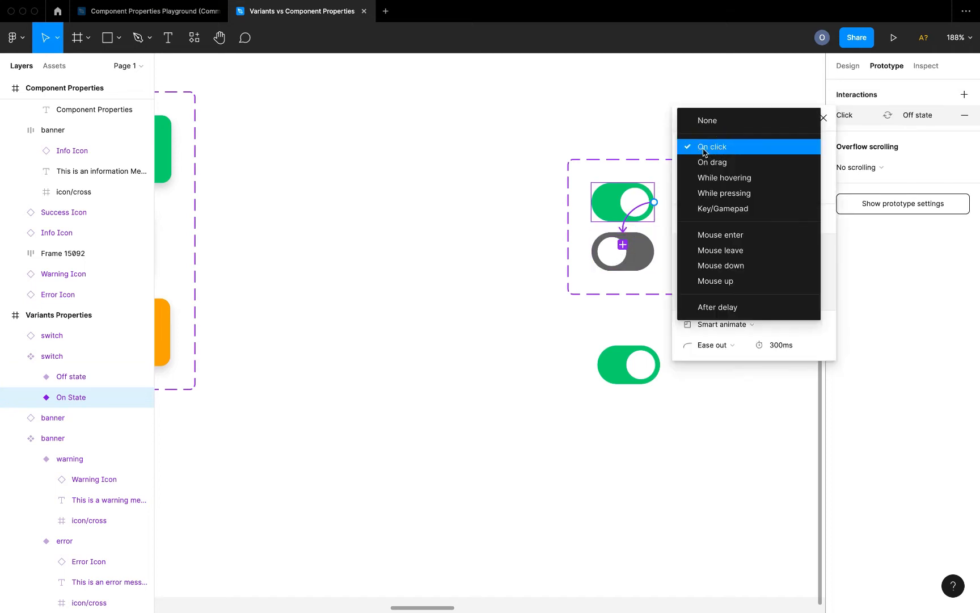
pyautogui.click(704, 148)
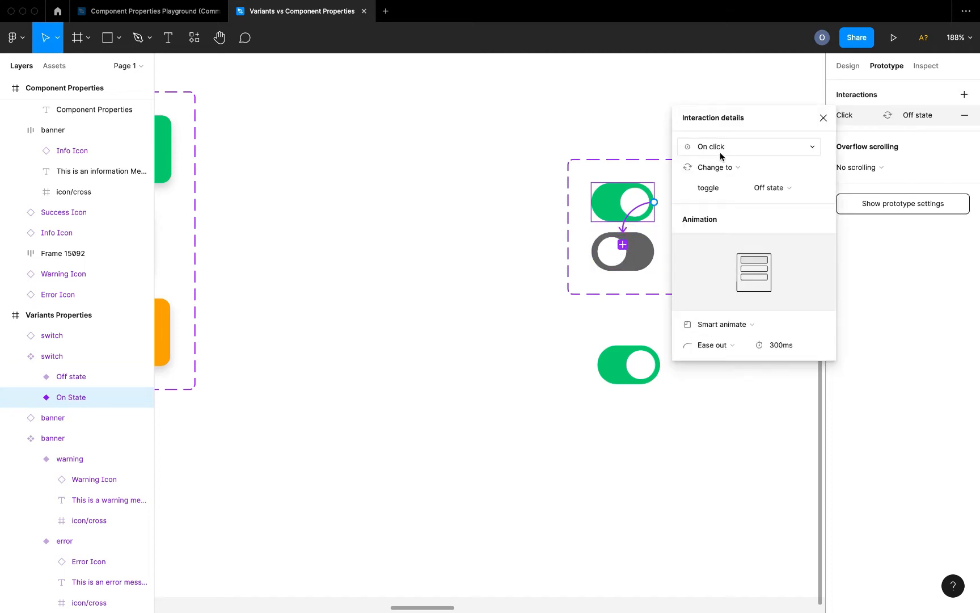
pyautogui.click(725, 328)
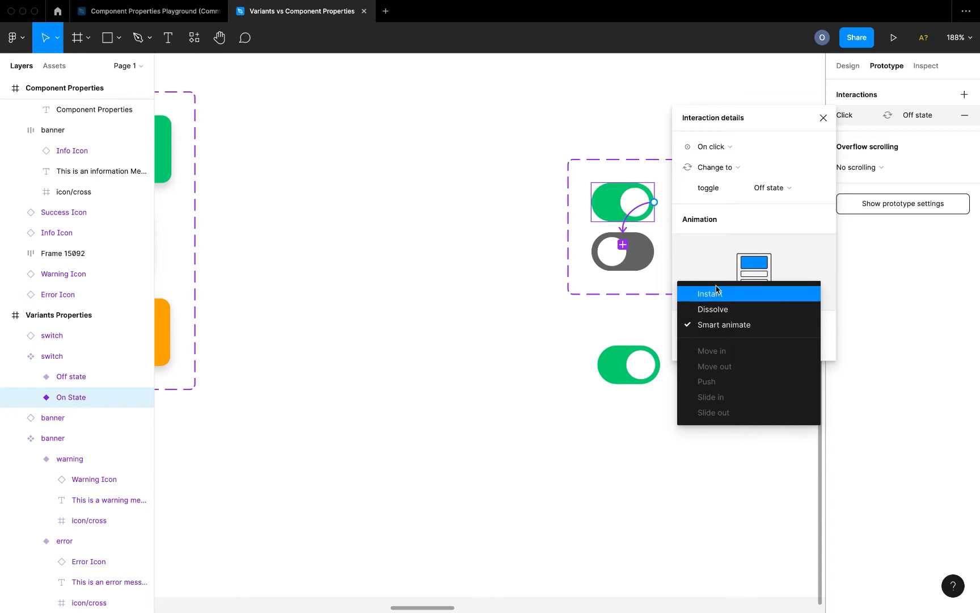
# Add an On click prototype interaction on the grey variant that changes toggle to On State with Smart animate.
pyautogui.click(623, 253)
pyautogui.moveTo(656, 252); pyautogui.dragTo(596, 219)
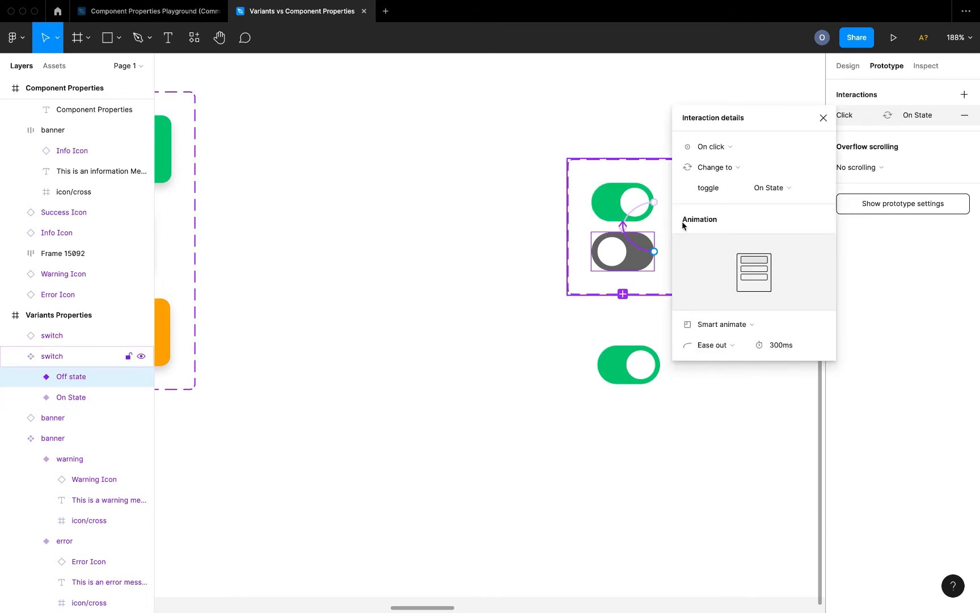
pyautogui.click(823, 118)
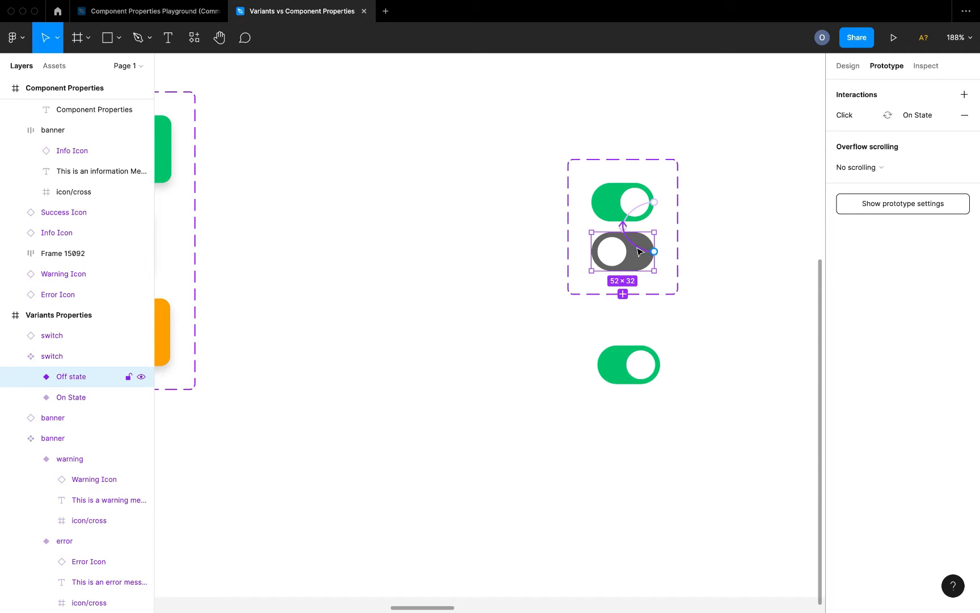
pyautogui.click(619, 202)
pyautogui.click(617, 246)
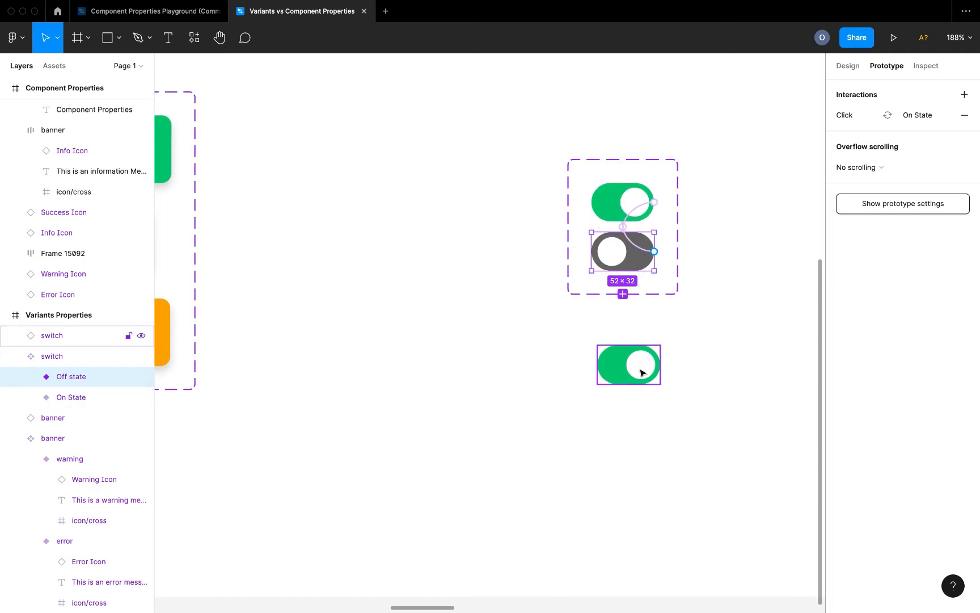
# Preview the Variants Properties frame as a prototype and test the switch instance by toggling it repeatedly.
pyautogui.scroll(-5, 694, 282)
pyautogui.scroll(-4, 700, 308)
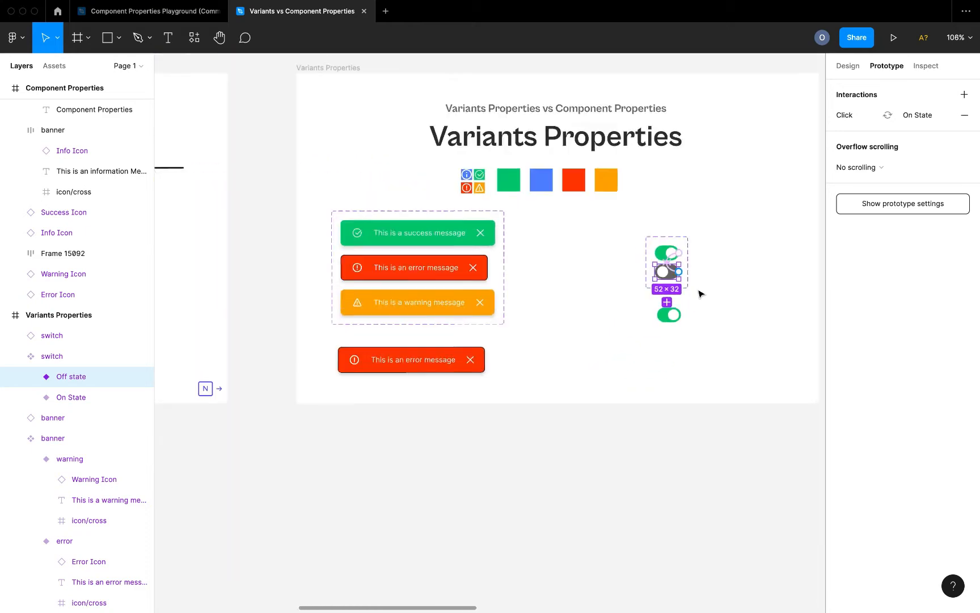
pyautogui.click(893, 41)
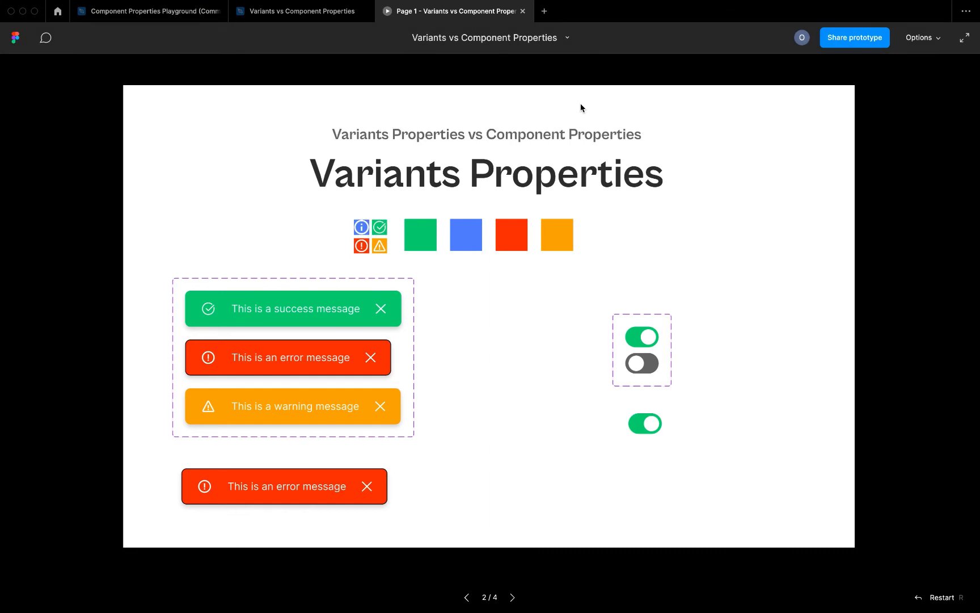
pyautogui.click(641, 424)
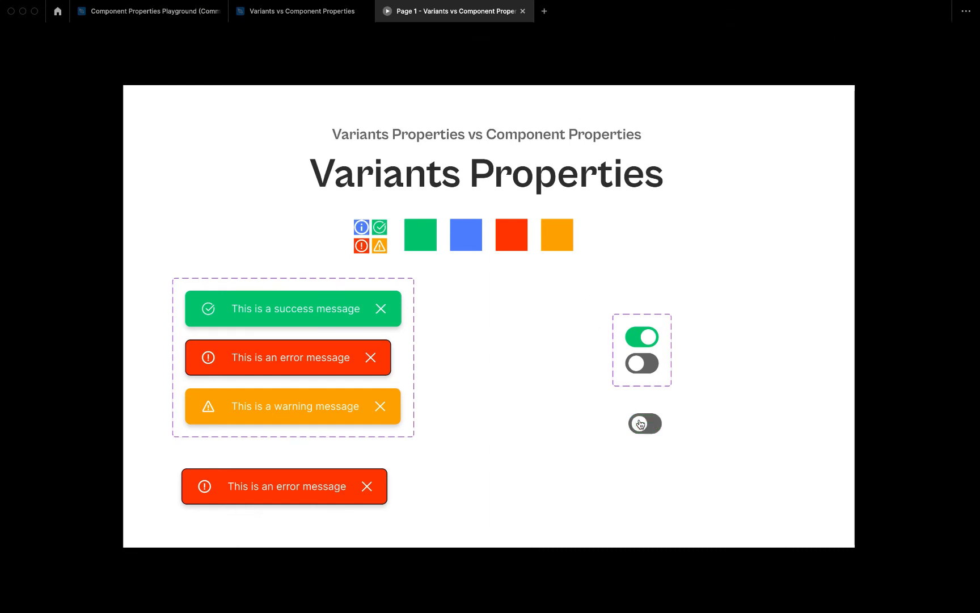
pyautogui.click(645, 428)
pyautogui.click(652, 429)
pyautogui.click(642, 430)
pyautogui.click(655, 428)
# Return to the "Variants vs Component Properties" design file and view the variant versus component properties comparison table.
pyautogui.click(299, 13)
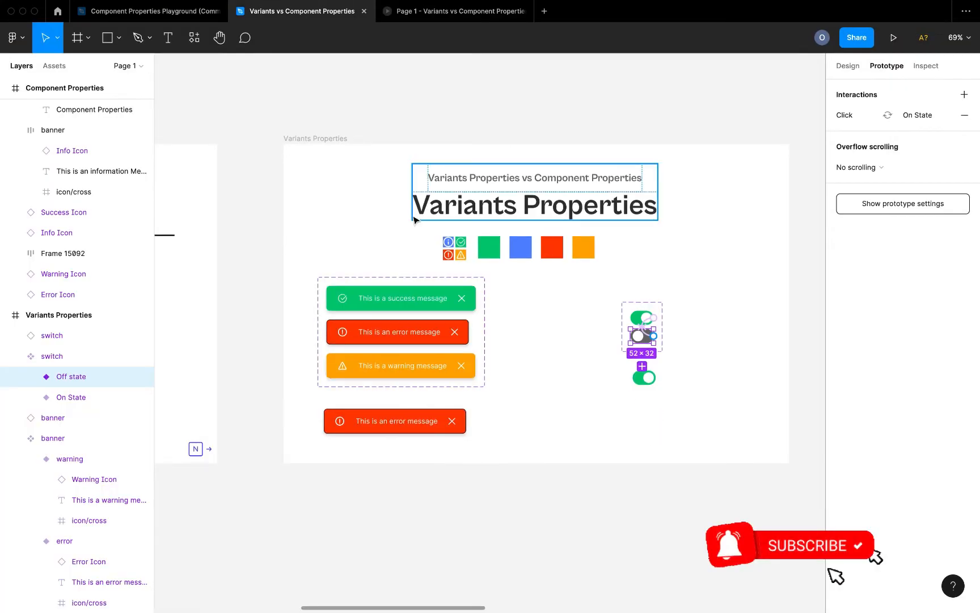
pyautogui.scroll(-3, 414, 220)
pyautogui.hscroll(-10, 413, 239)
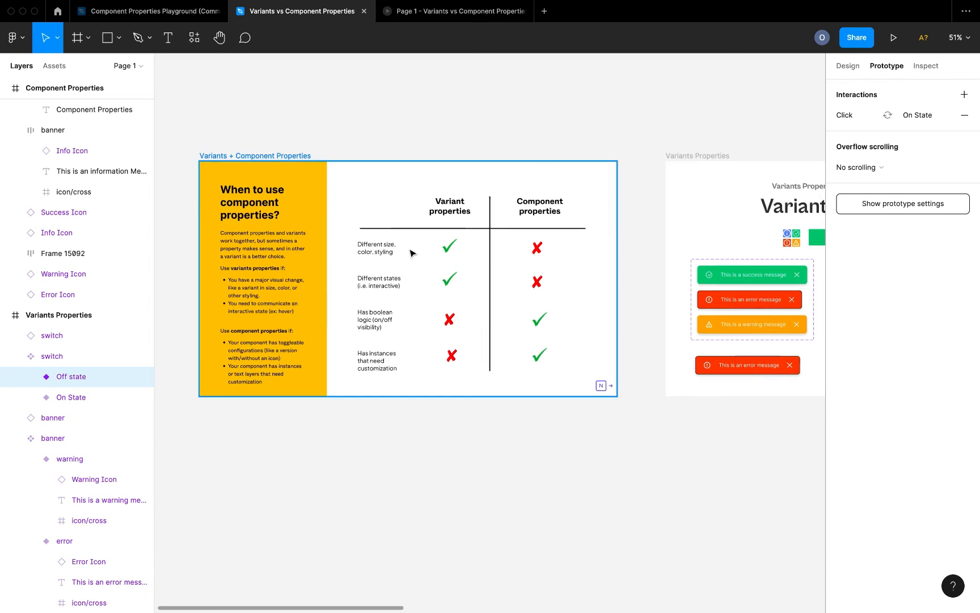
# Examine the comparison table's rows on size, color and styling, different states, and boolean logic under both property columns.
pyautogui.scroll(5, 413, 253)
pyautogui.doubleClick(362, 310)
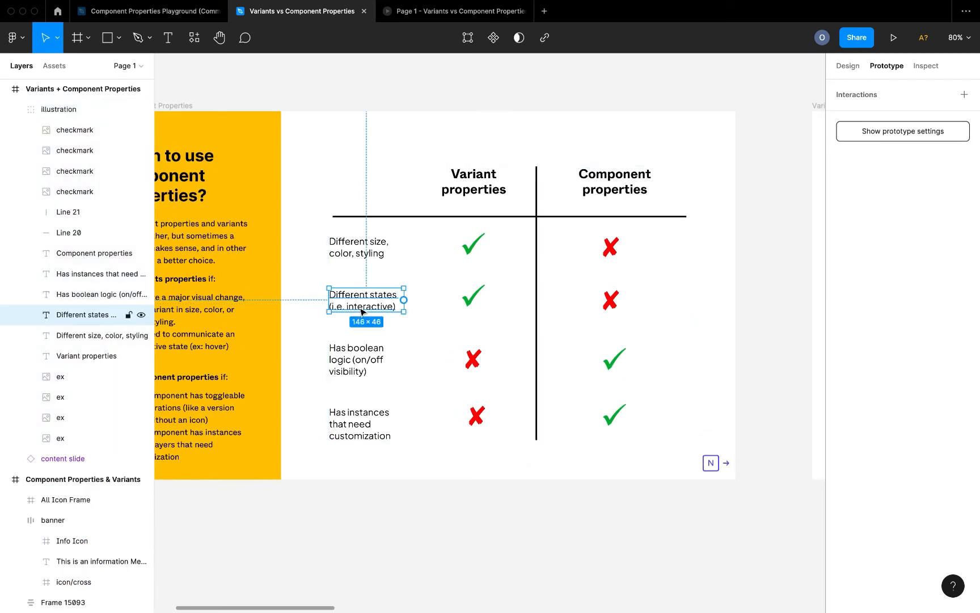
pyautogui.click(375, 248)
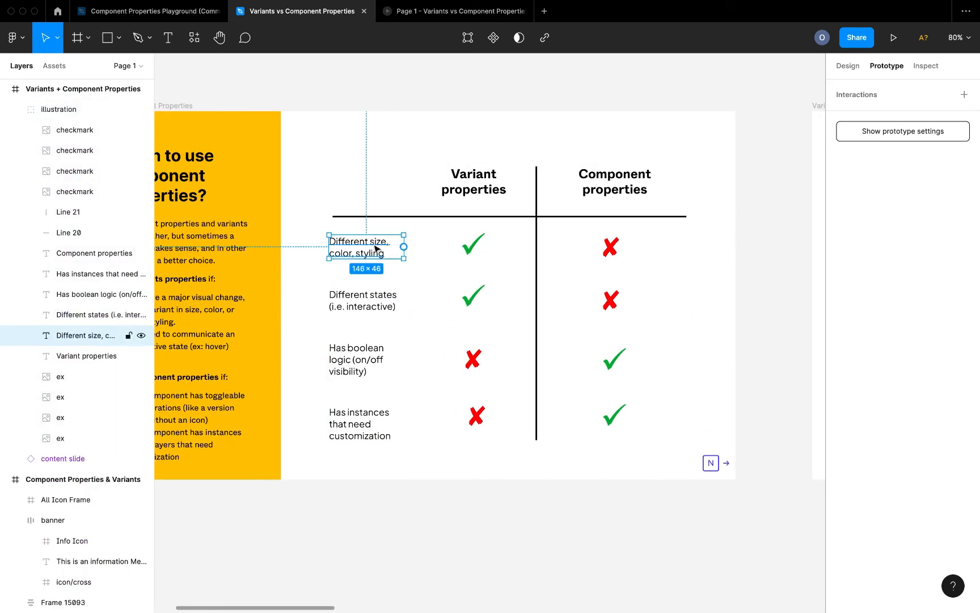
pyautogui.click(376, 302)
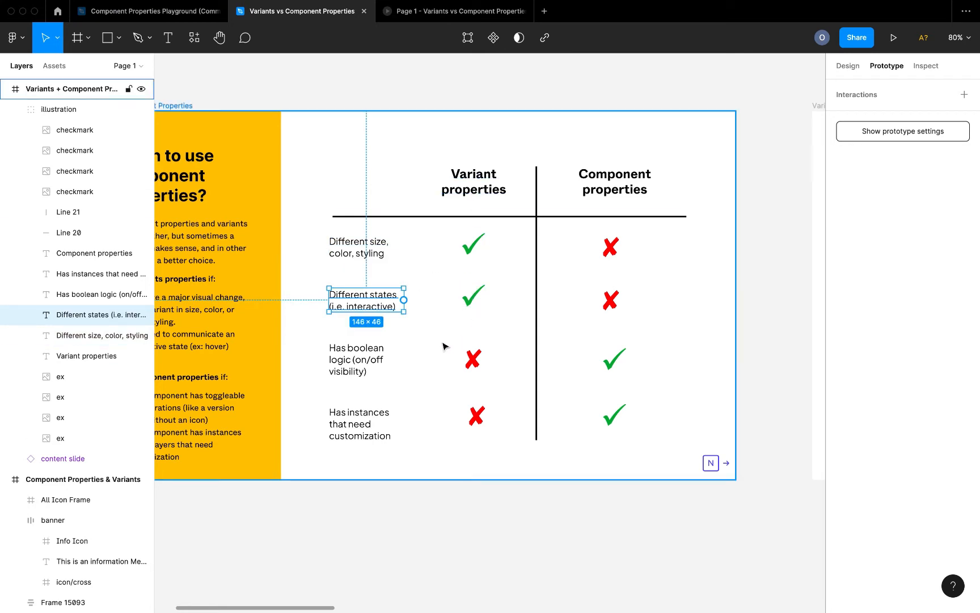
pyautogui.click(625, 185)
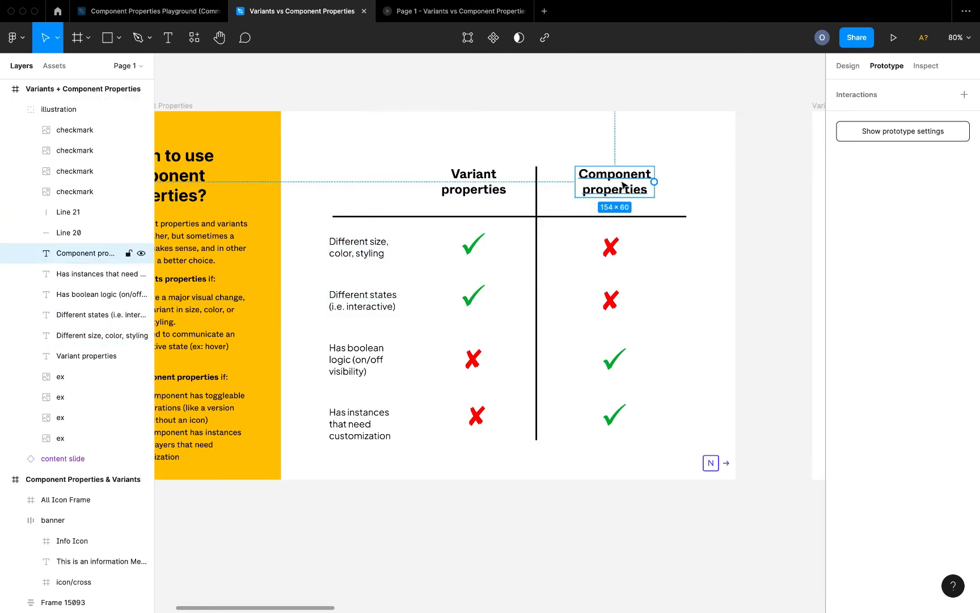
pyautogui.click(358, 366)
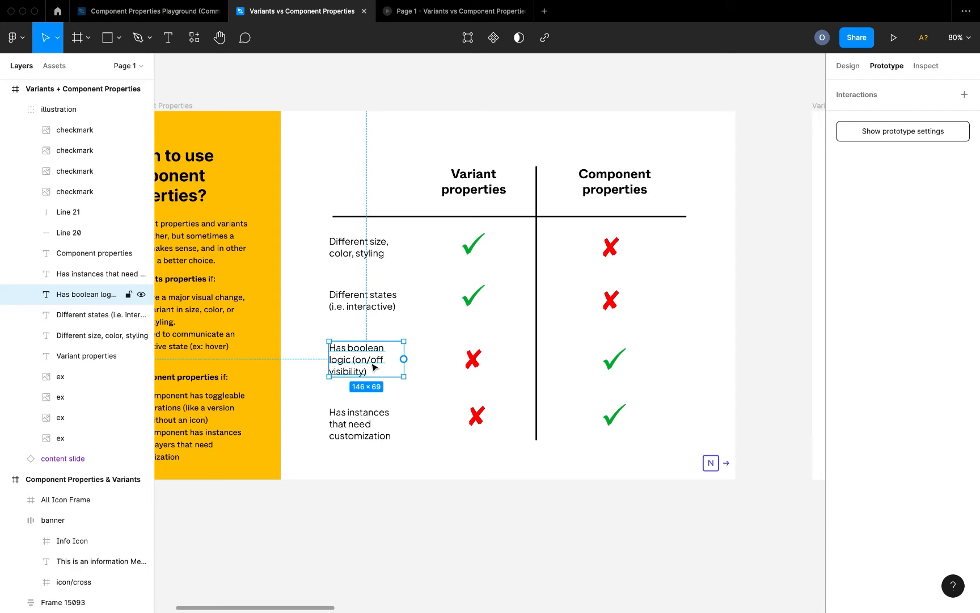
# Turn the blue information message banner in the Component Properties frame into a component.
pyautogui.scroll(-5, 373, 367)
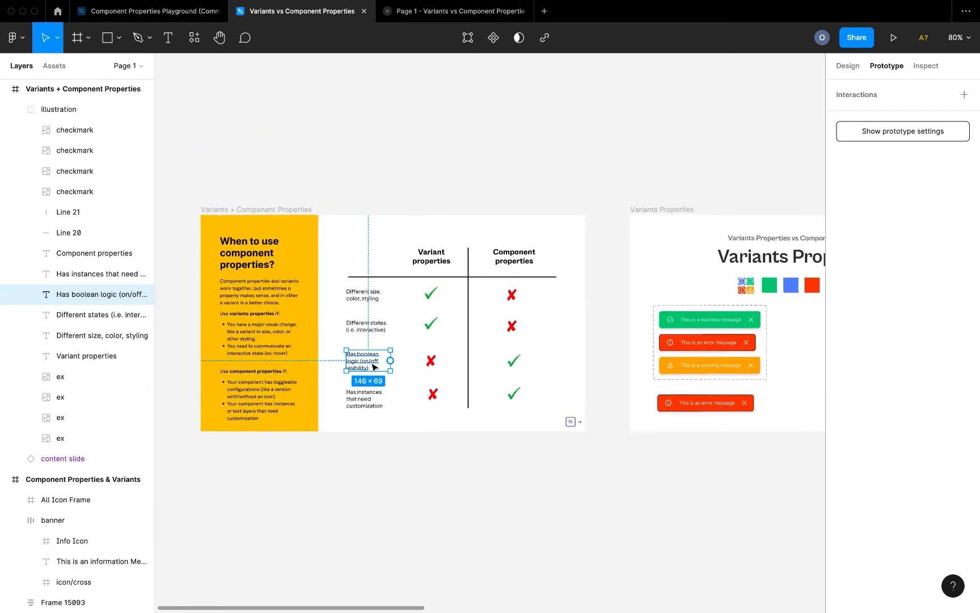
pyautogui.hscroll(10, 373, 368)
pyautogui.hscroll(8, 565, 342)
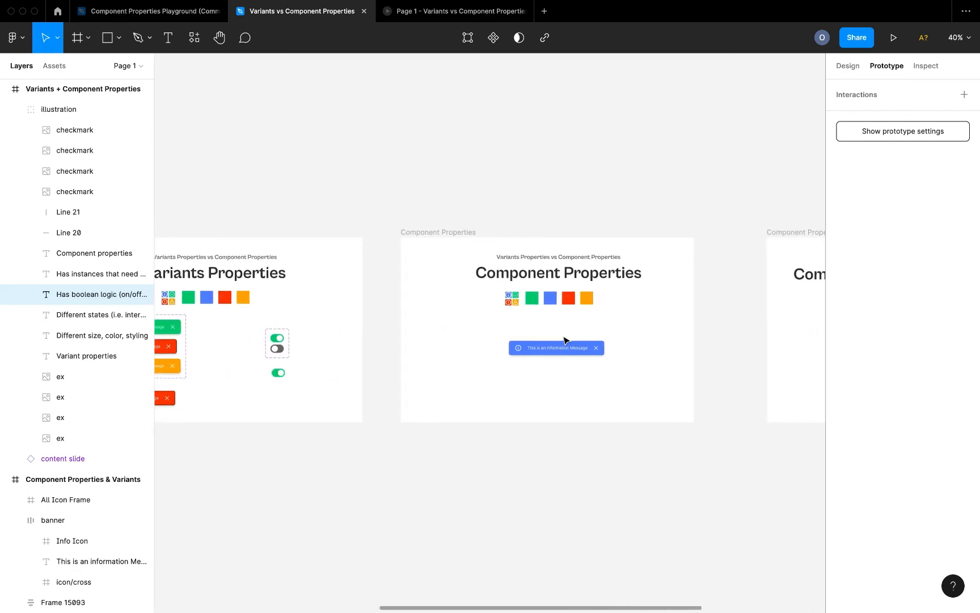
pyautogui.scroll(5, 565, 341)
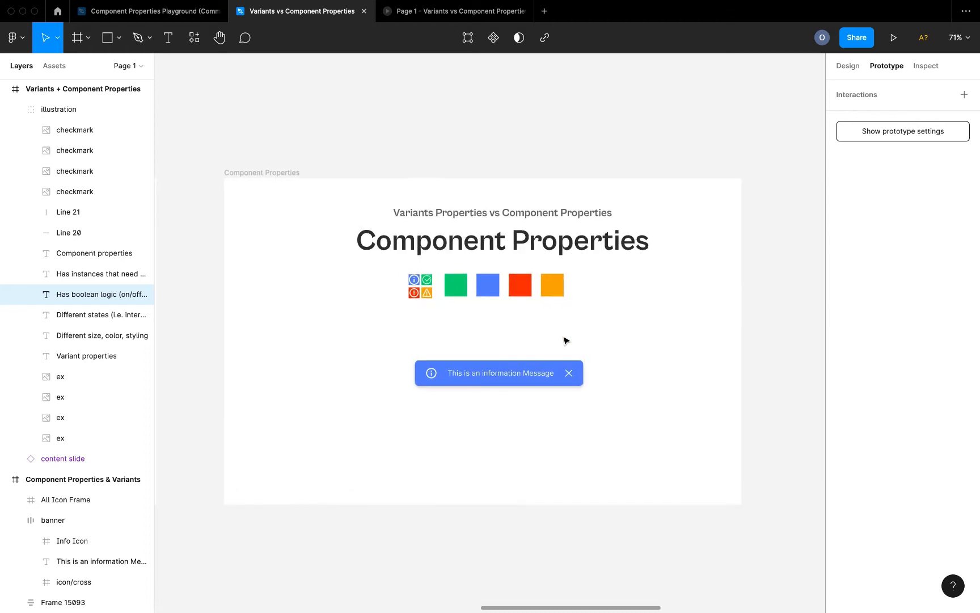
pyautogui.click(517, 377)
pyautogui.scroll(5, 489, 376)
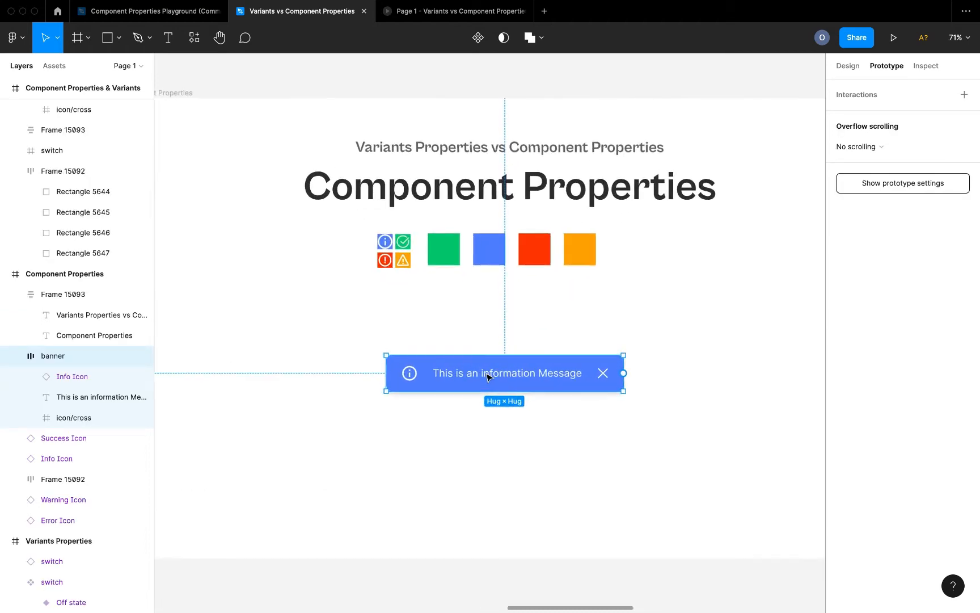
pyautogui.moveTo(509, 371); pyautogui.dragTo(482, 365)
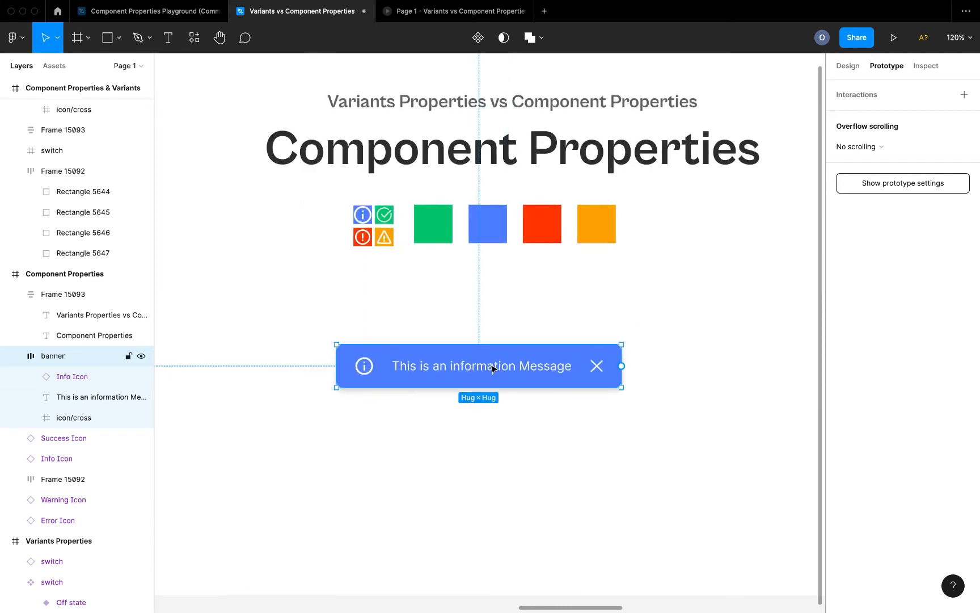
pyautogui.click(480, 44)
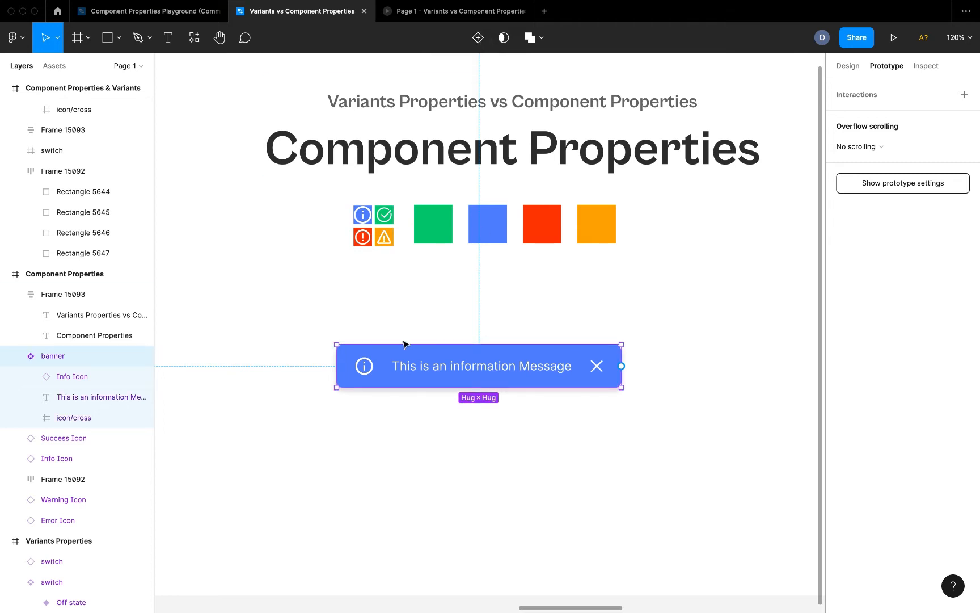
# Hide the Info Icon layer inside the banner component and show it again.
pyautogui.click(367, 368)
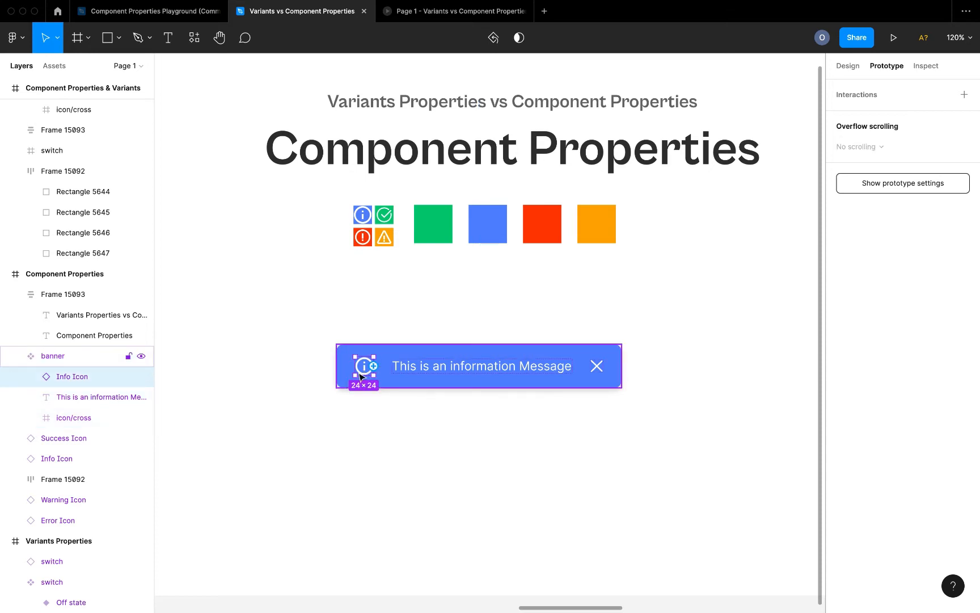
pyautogui.click(141, 378)
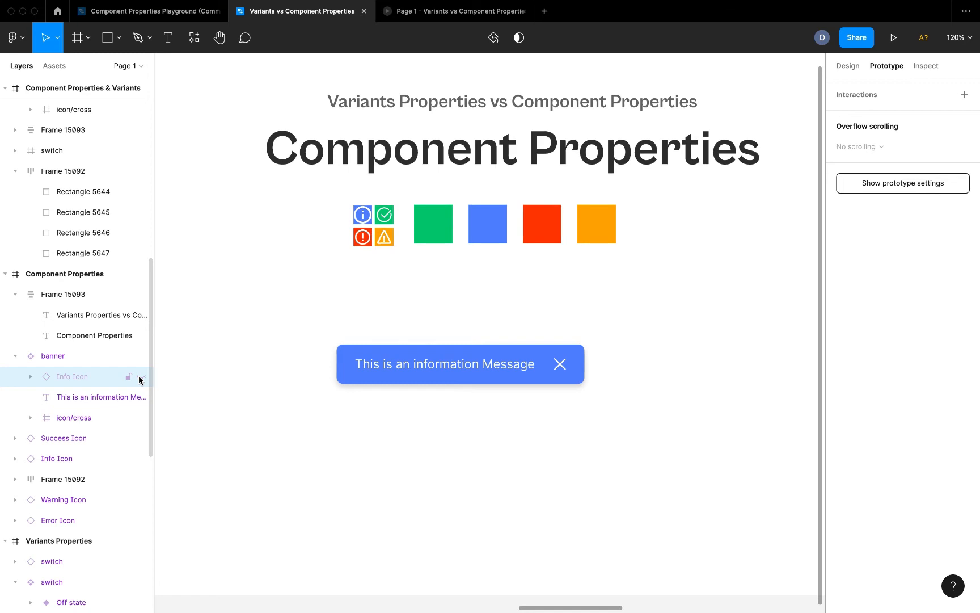
pyautogui.click(140, 377)
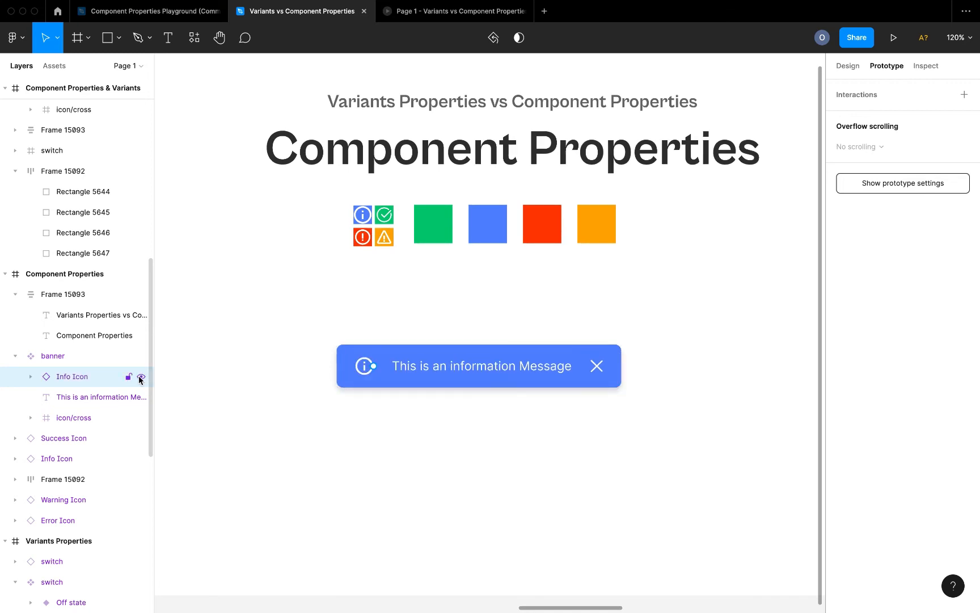
pyautogui.click(419, 412)
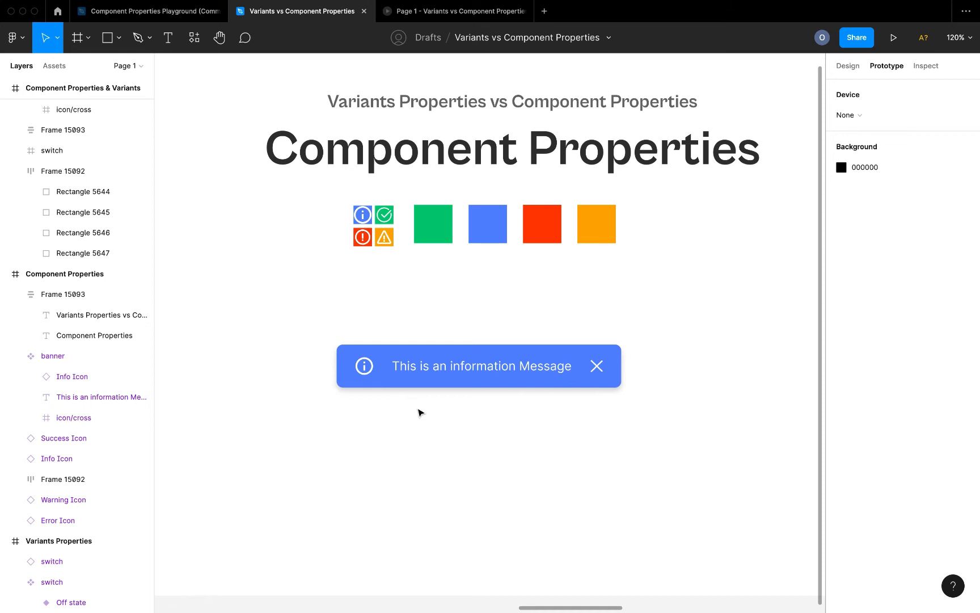
# Create a boolean component property named Show Info Icon with value False for the banner's Info Icon layer visibility.
pyautogui.doubleClick(368, 368)
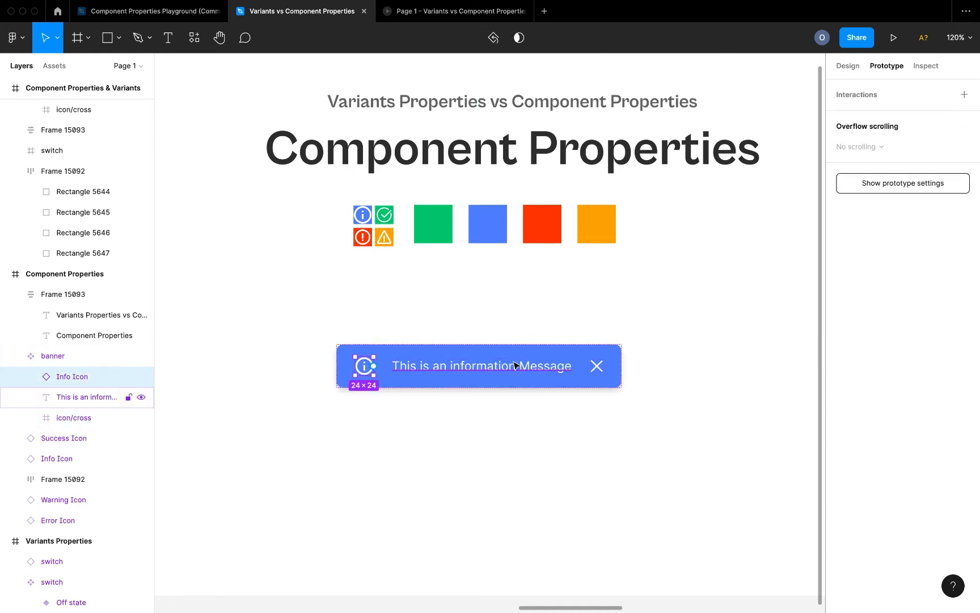
pyautogui.click(849, 67)
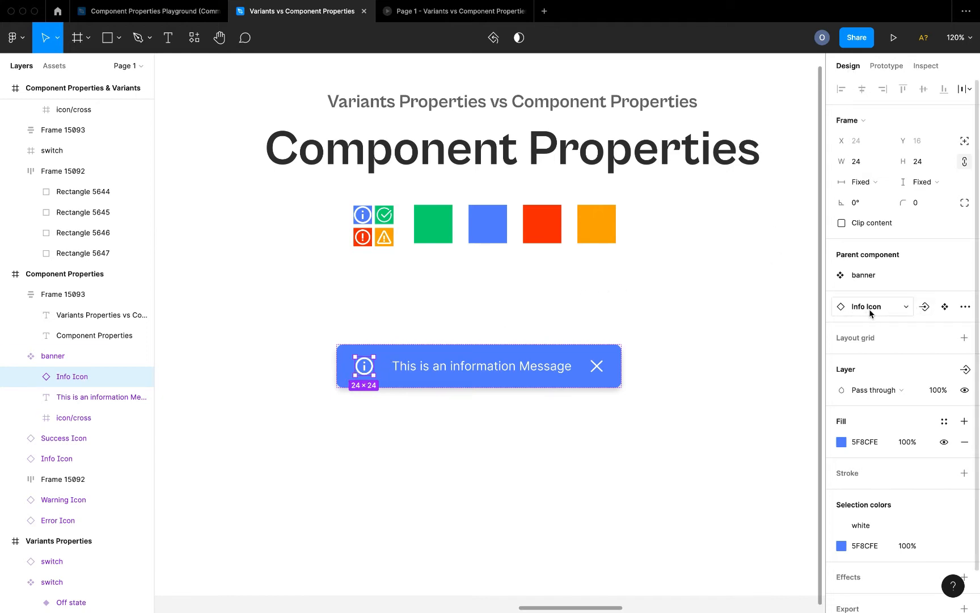
pyautogui.click(965, 370)
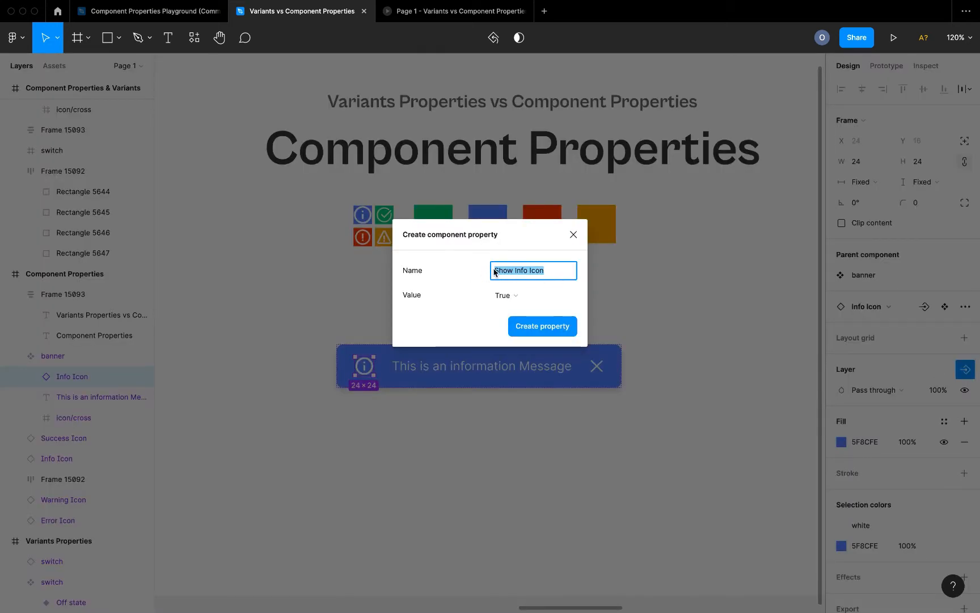
pyautogui.click(514, 296)
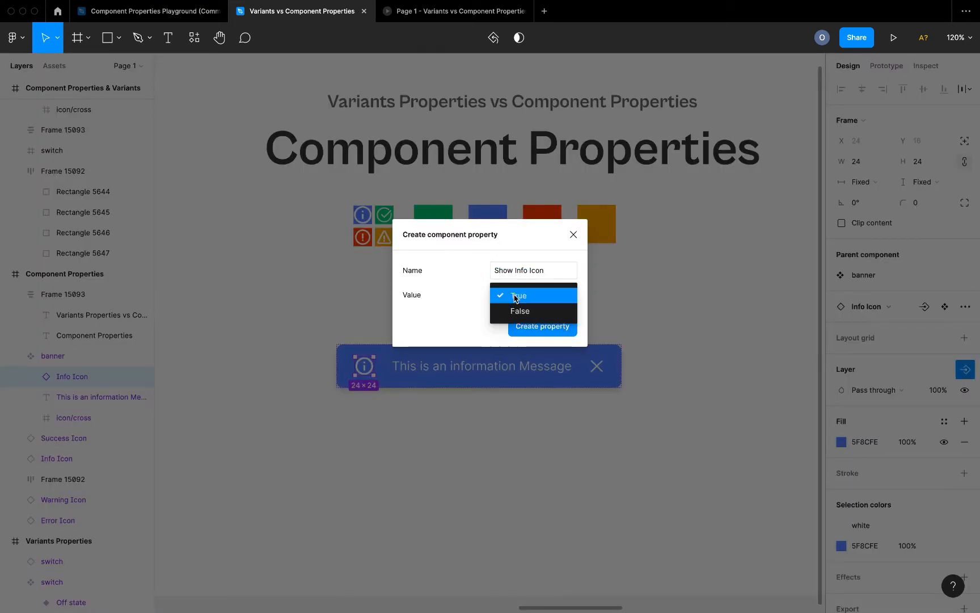
pyautogui.click(520, 311)
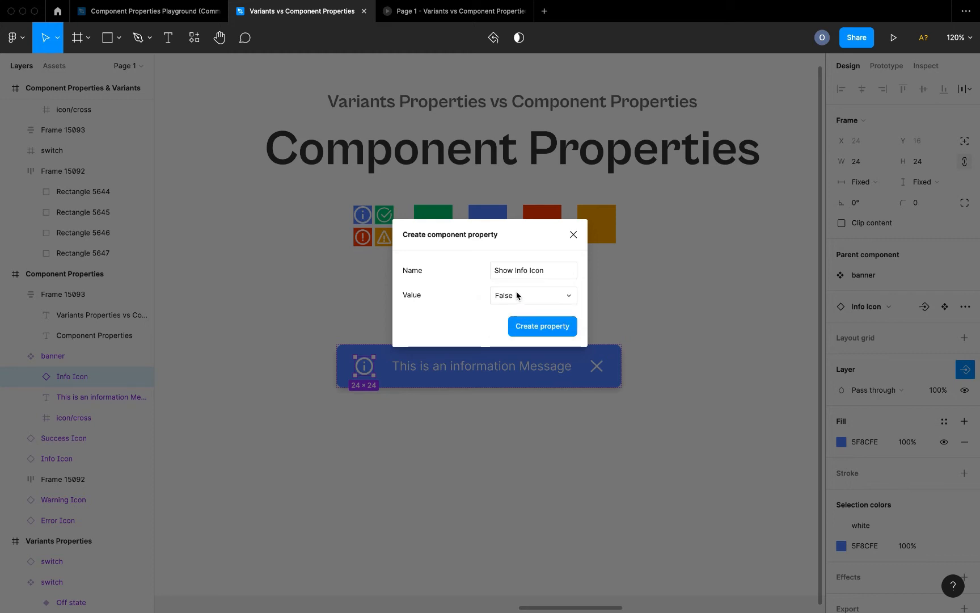
pyautogui.click(517, 295)
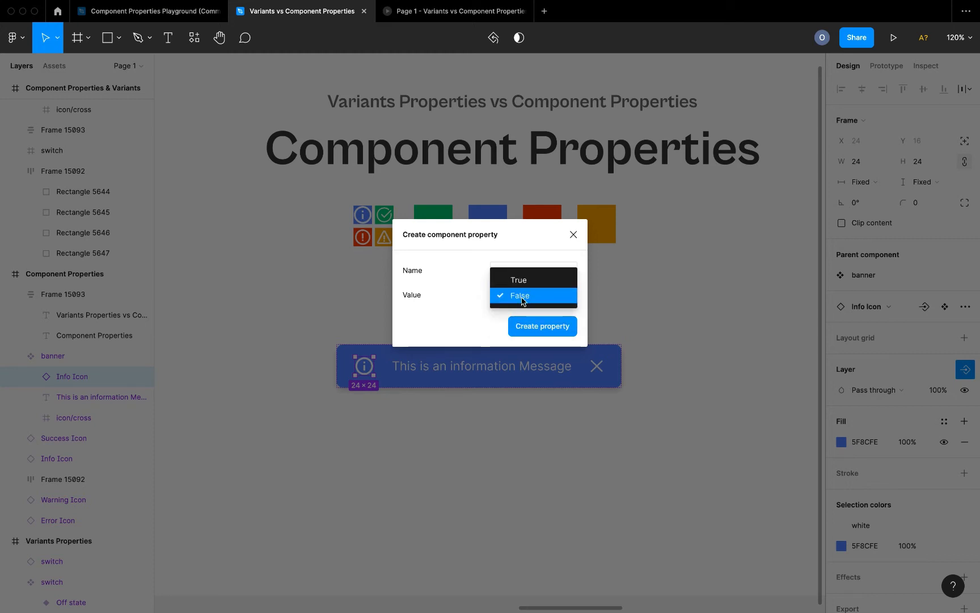
pyautogui.click(518, 295)
pyautogui.click(517, 296)
pyautogui.click(517, 295)
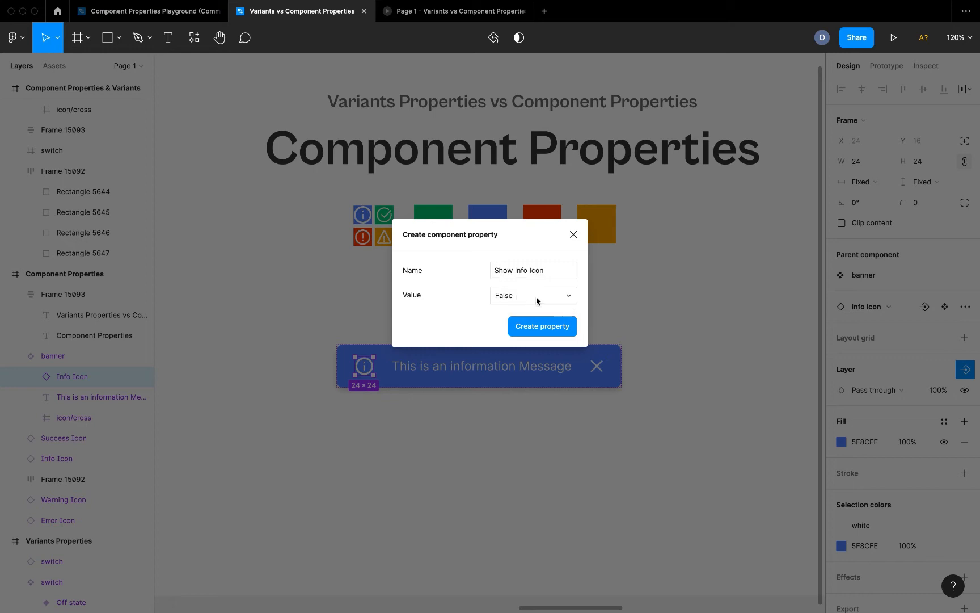
pyautogui.click(537, 328)
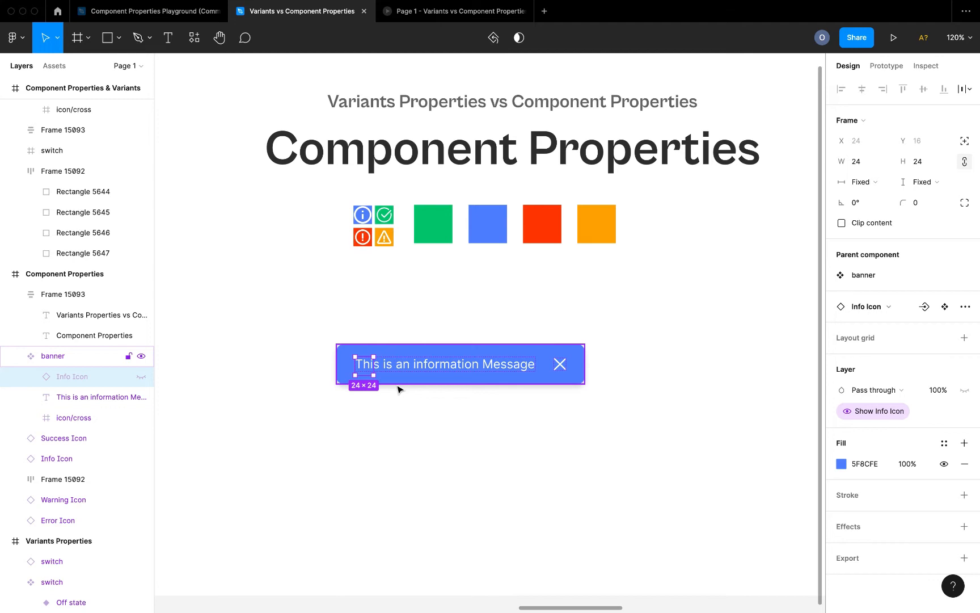
# Place an instance of the banner component directly below the main component.
pyautogui.click(432, 363)
pyautogui.click(517, 346)
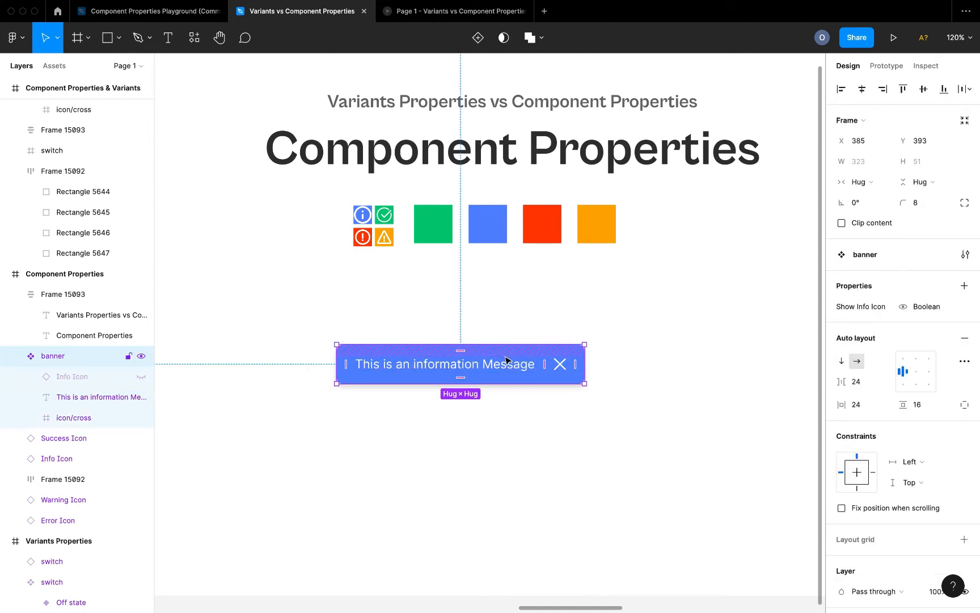
pyautogui.moveTo(506, 359); pyautogui.dragTo(507, 459)
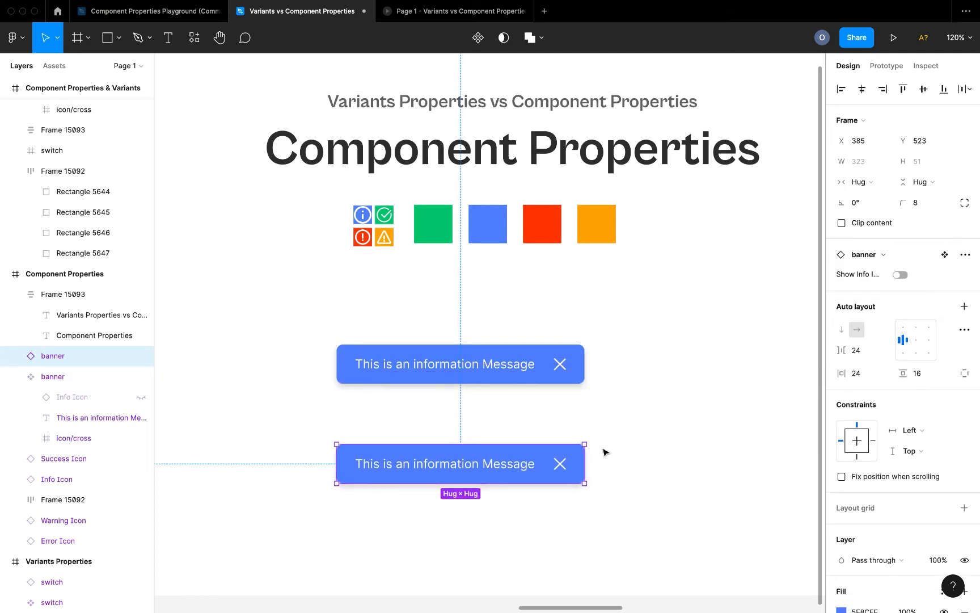
# Test the banner instance's Show Info Icon property by toggling it, and leave it switched on.
pyautogui.click(901, 275)
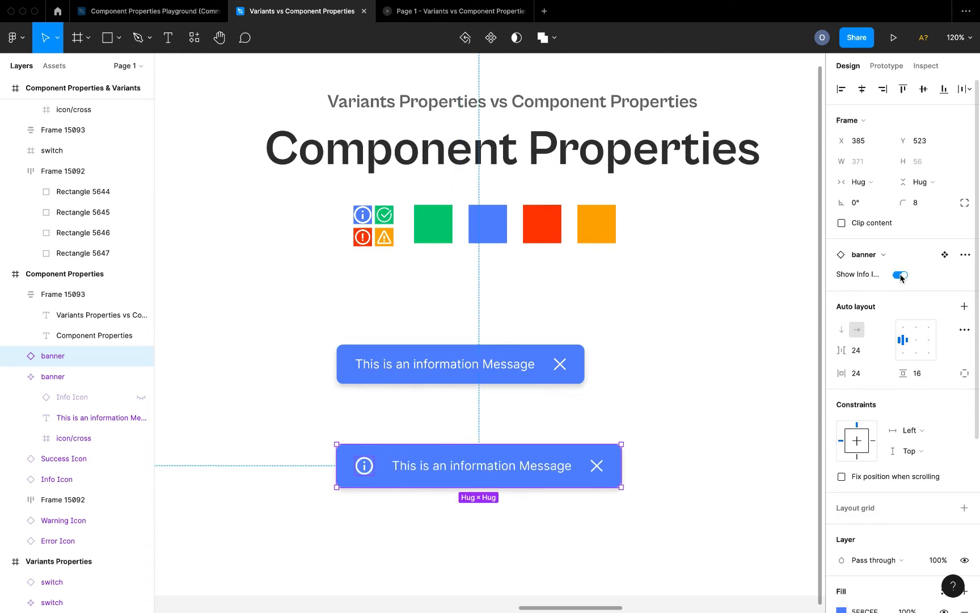
pyautogui.click(900, 275)
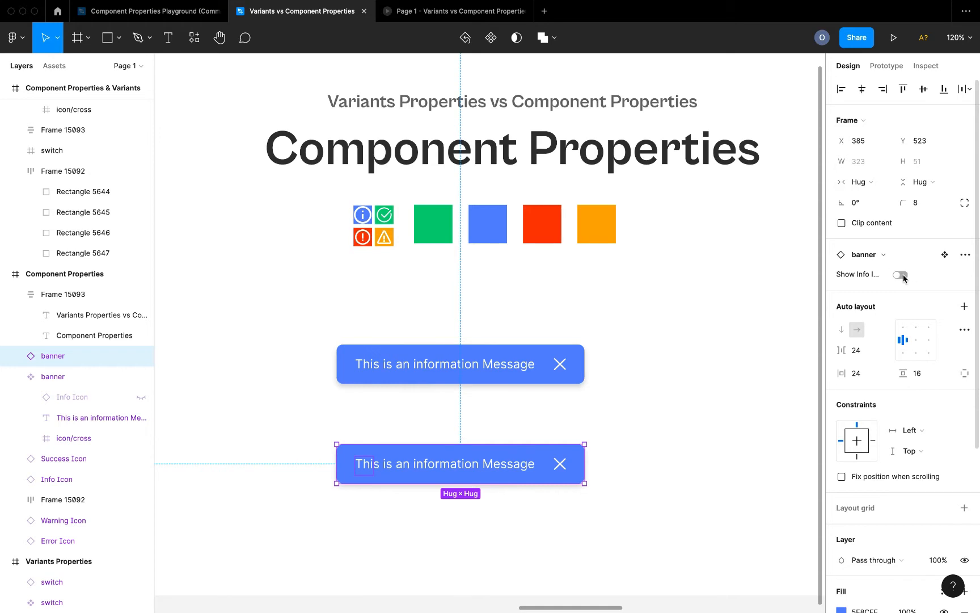
pyautogui.click(902, 276)
# Go back to the comparison table and examine the rows on boolean logic and instances that need customization.
pyautogui.scroll(-5, 619, 357)
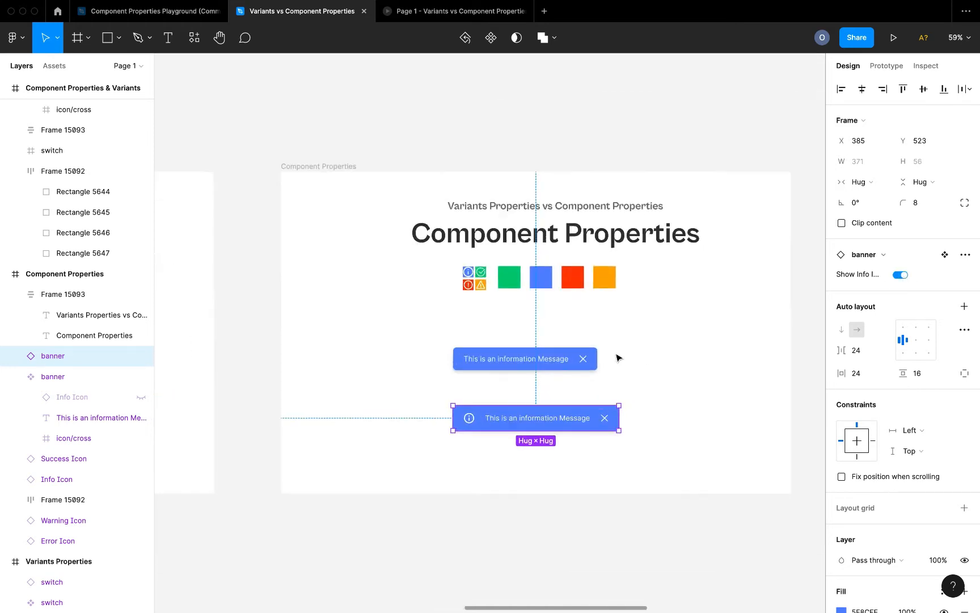
pyautogui.scroll(3, 619, 357)
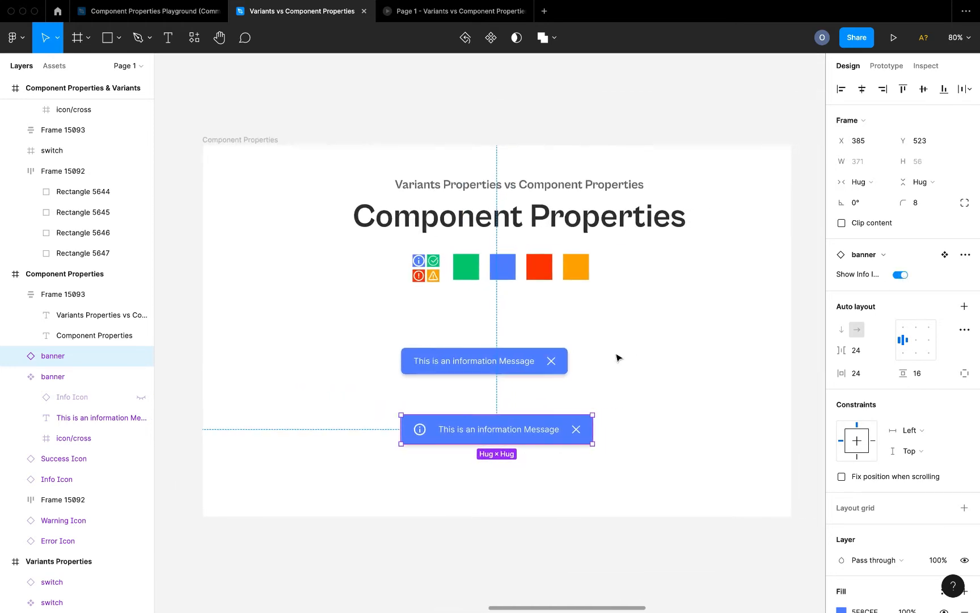
pyautogui.scroll(-5, 619, 357)
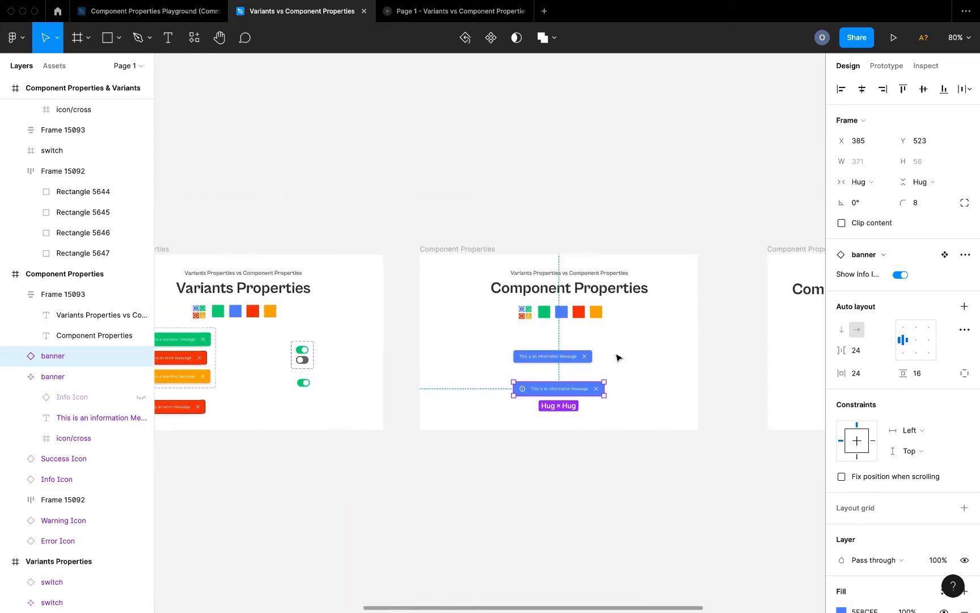
pyautogui.hscroll(-10, 617, 356)
pyautogui.hscroll(-3, 434, 394)
pyautogui.scroll(4, 434, 392)
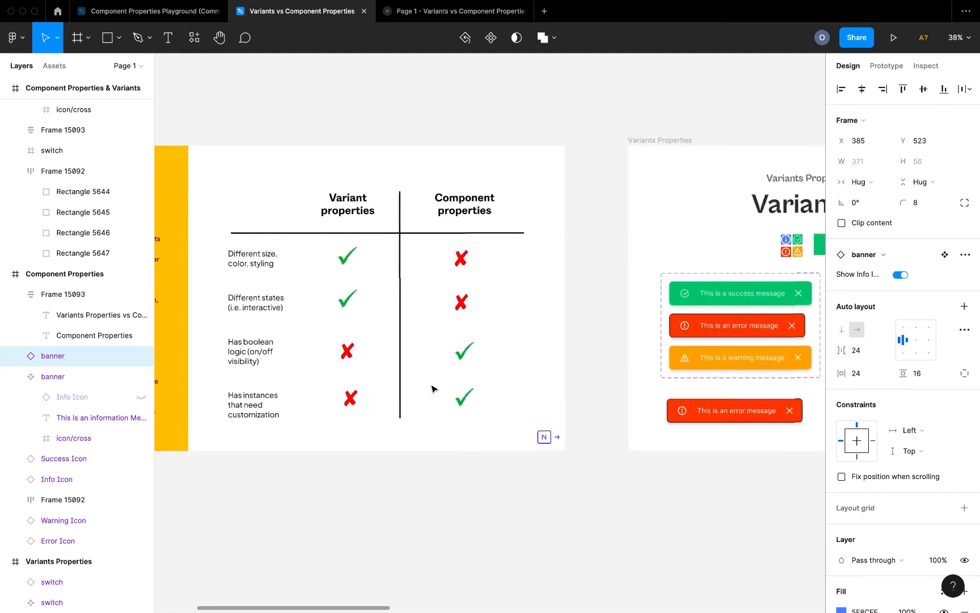
pyautogui.doubleClick(260, 354)
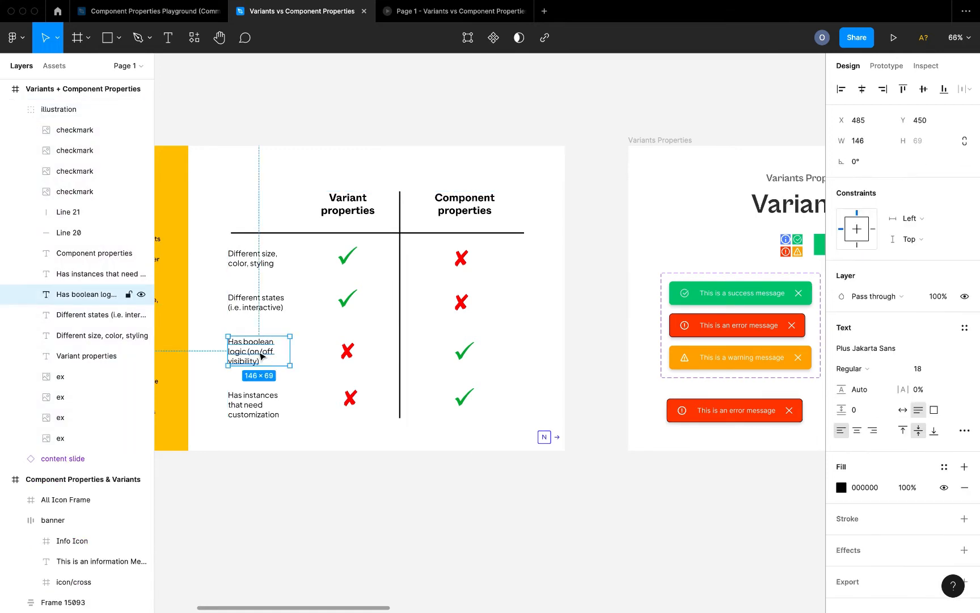
pyautogui.click(267, 409)
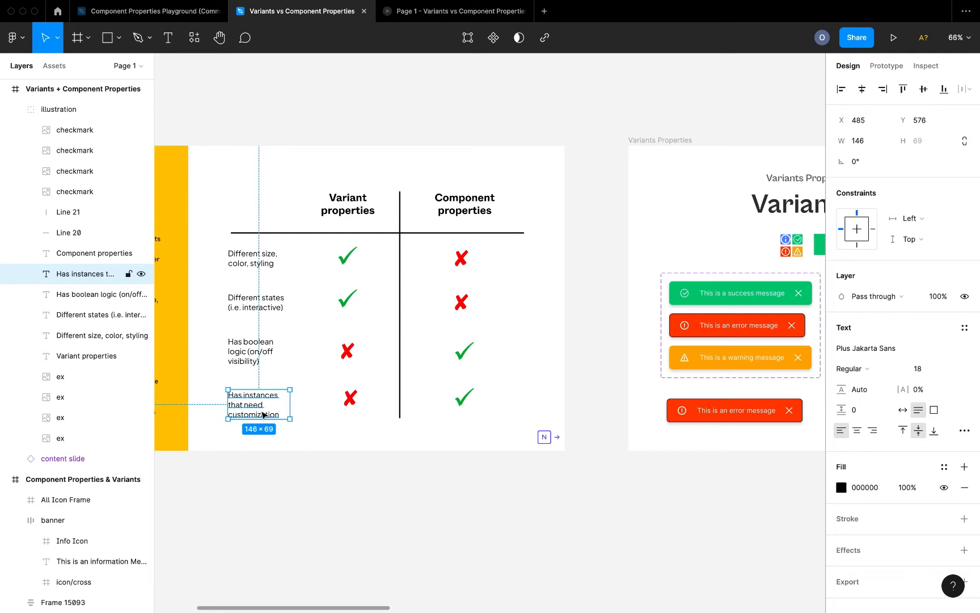
# Set the Show Info Icon boolean property's value to True on the main banner component in the Component Properties frame.
pyautogui.hscroll(15, 269, 418)
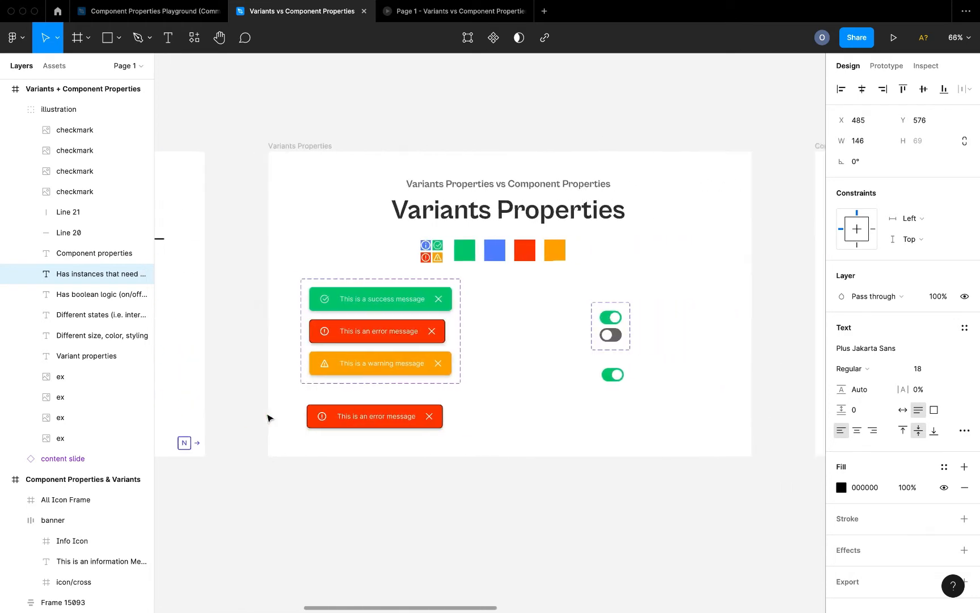
pyautogui.hscroll(5, 269, 418)
pyautogui.scroll(3, 324, 412)
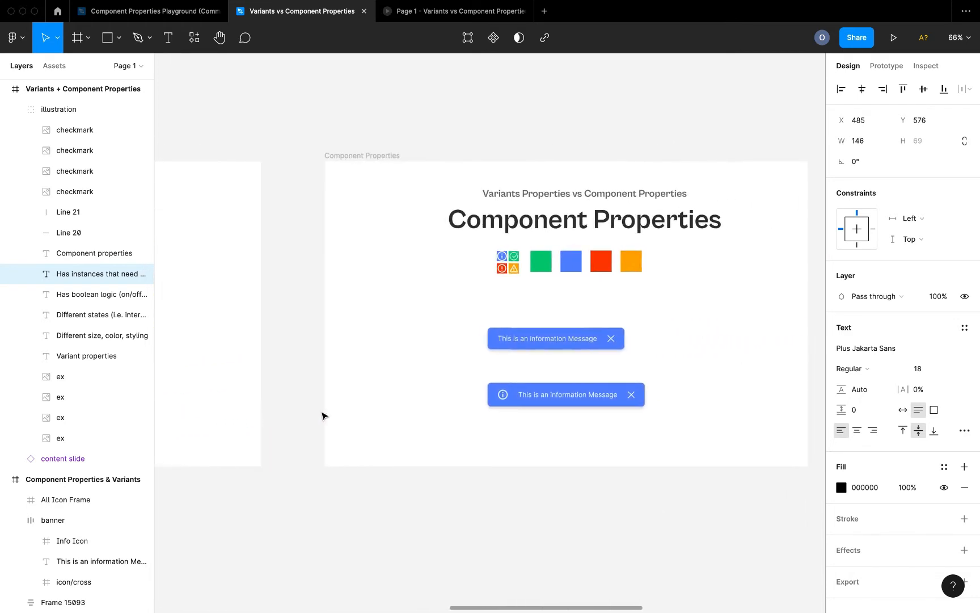
pyautogui.scroll(1, 321, 412)
pyautogui.hscroll(2, 321, 412)
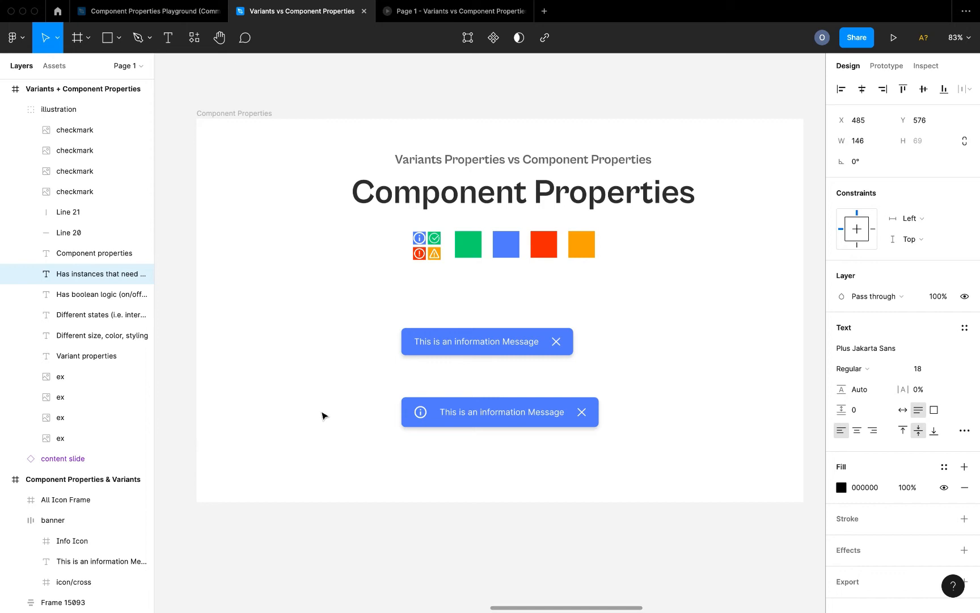
pyautogui.scroll(3, 436, 392)
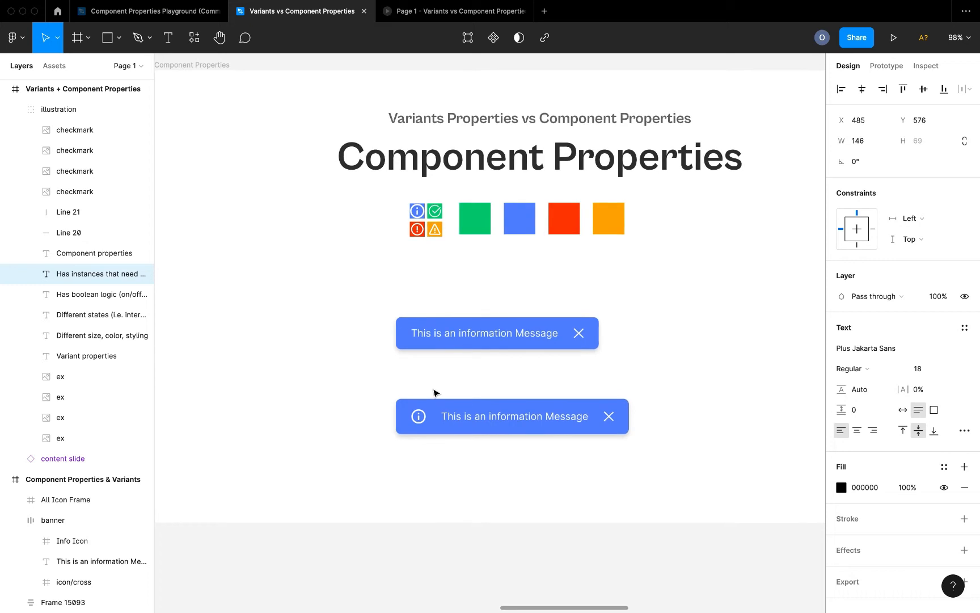
pyautogui.scroll(1, 436, 392)
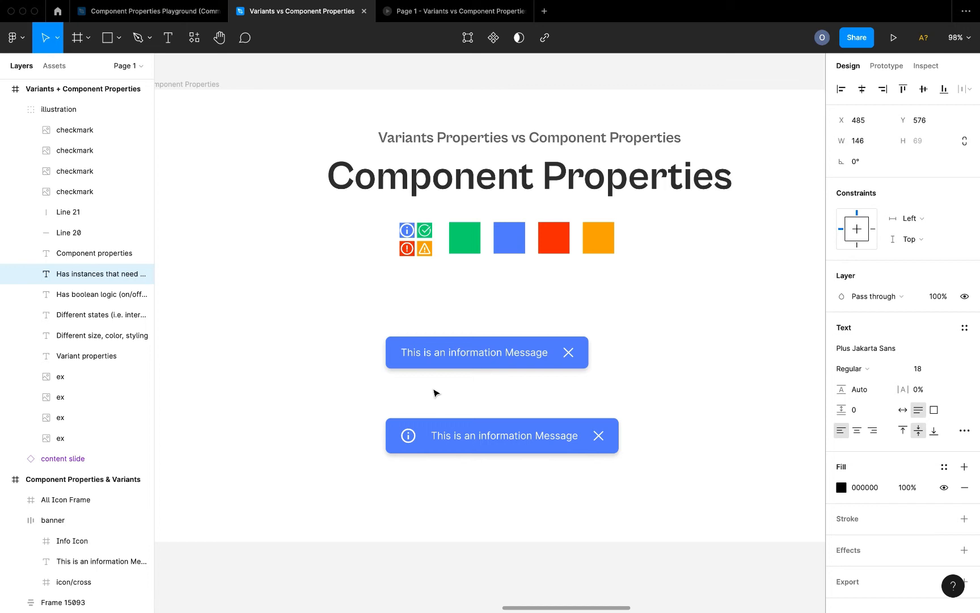
pyautogui.doubleClick(408, 438)
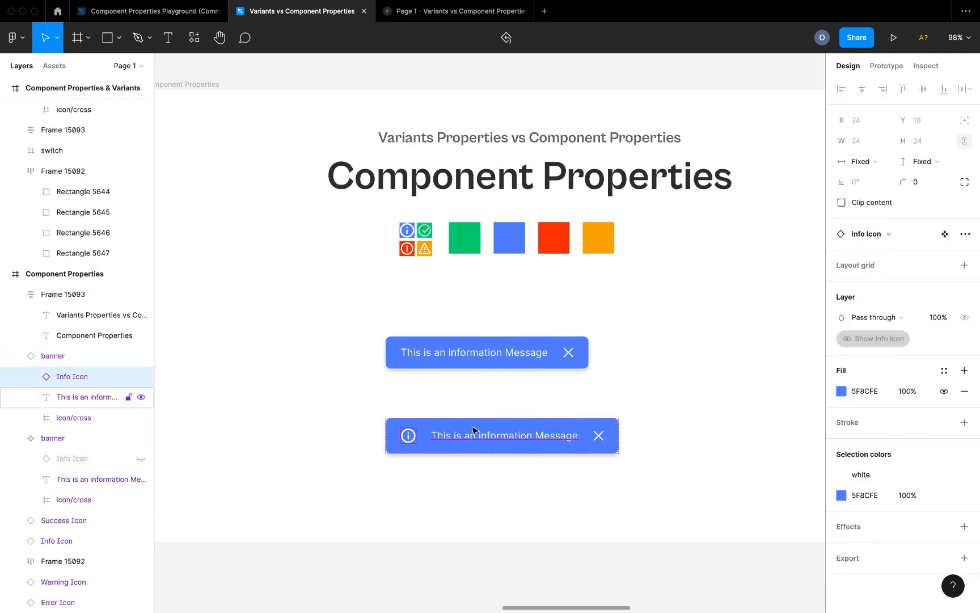
pyautogui.click(451, 355)
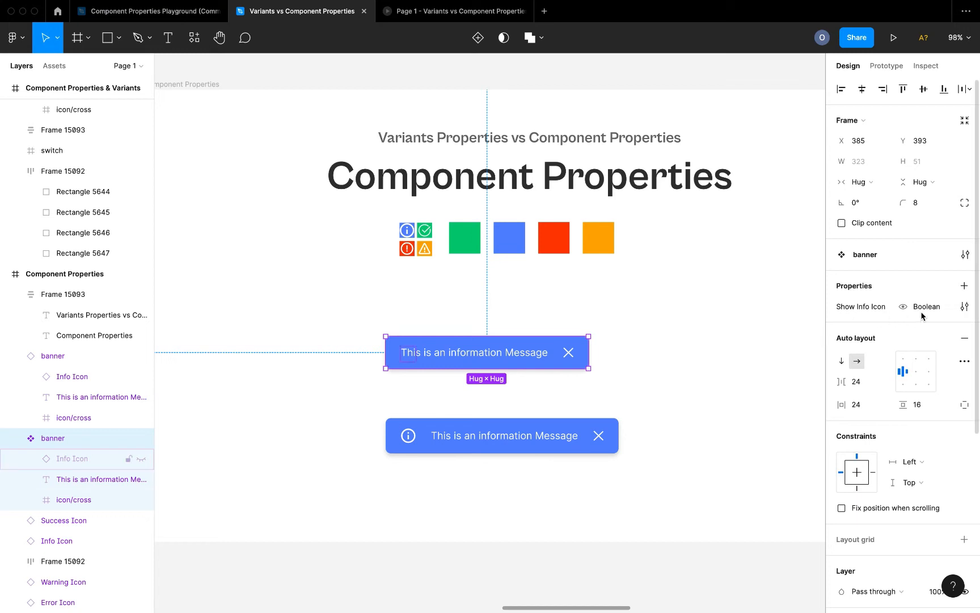
pyautogui.click(966, 307)
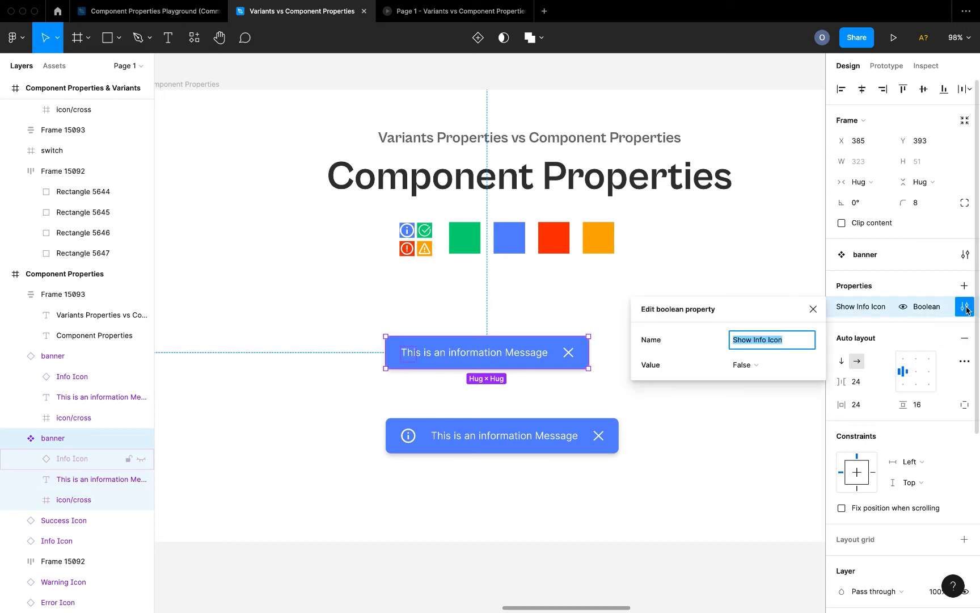
pyautogui.click(744, 365)
pyautogui.click(756, 352)
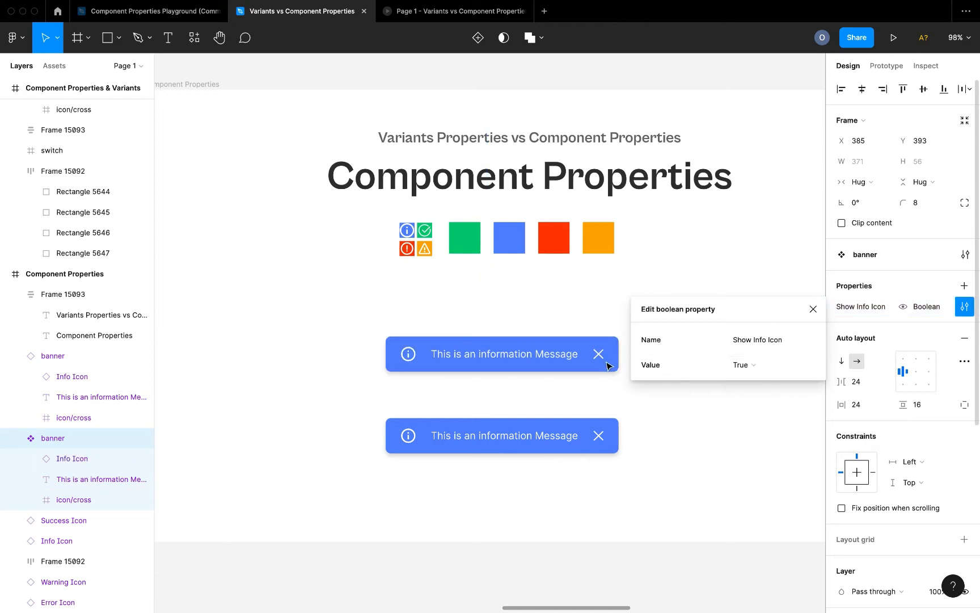
pyautogui.click(815, 311)
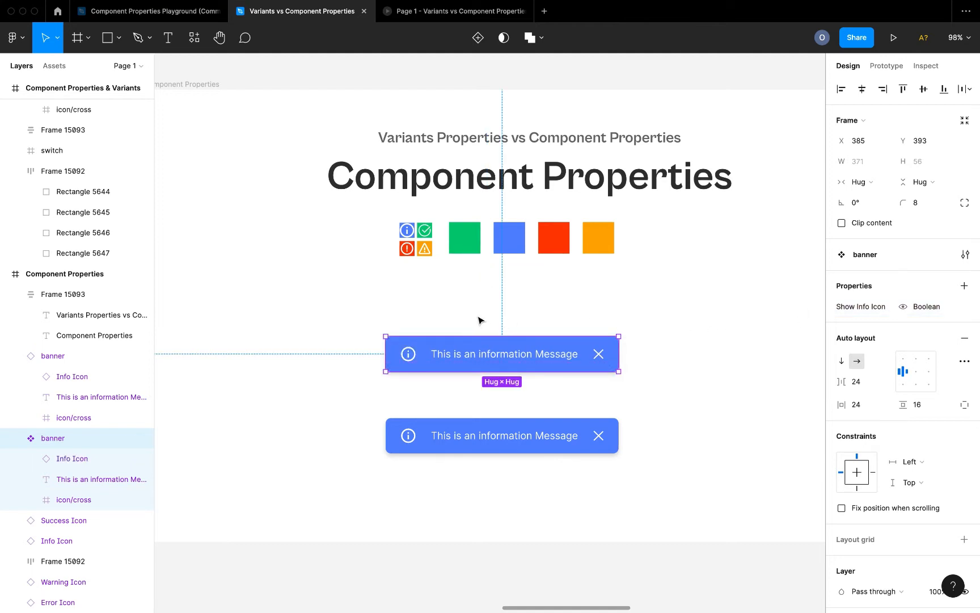
# Select the Info Icon instance nested inside the main banner component.
pyautogui.click(427, 329)
pyautogui.keyDown('super'); pyautogui.click(409, 359); pyautogui.keyUp('super')
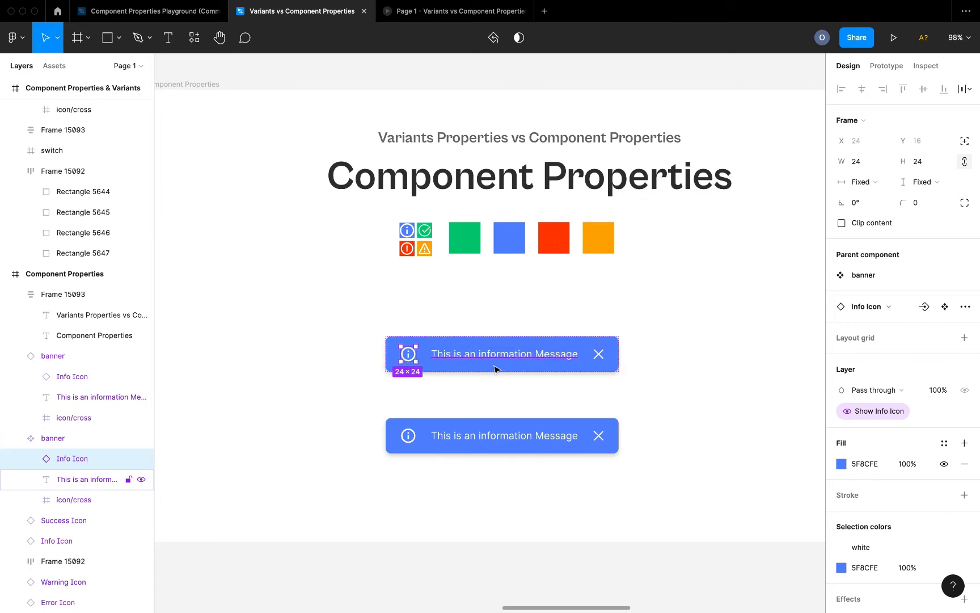
pyautogui.scroll(-2, 906, 414)
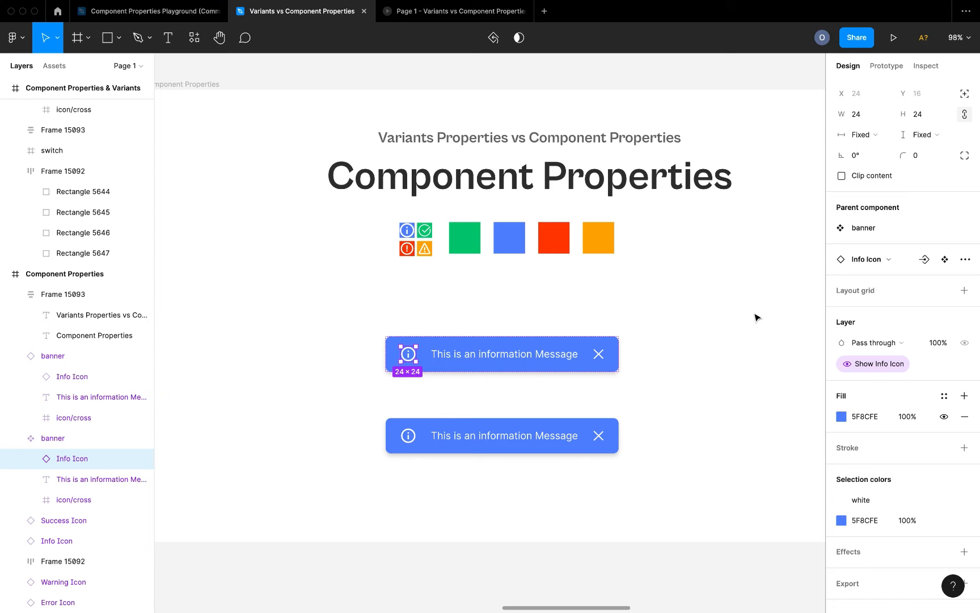
# Try detaching the nested Info Icon instance from its main component, and undo the detachment.
pyautogui.rightClick(408, 361)
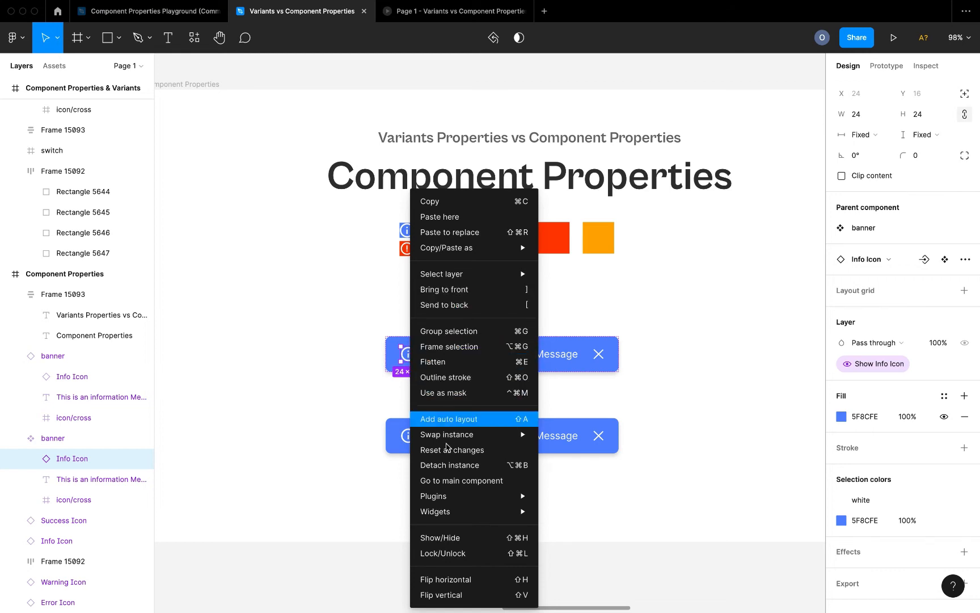
pyautogui.click(448, 465)
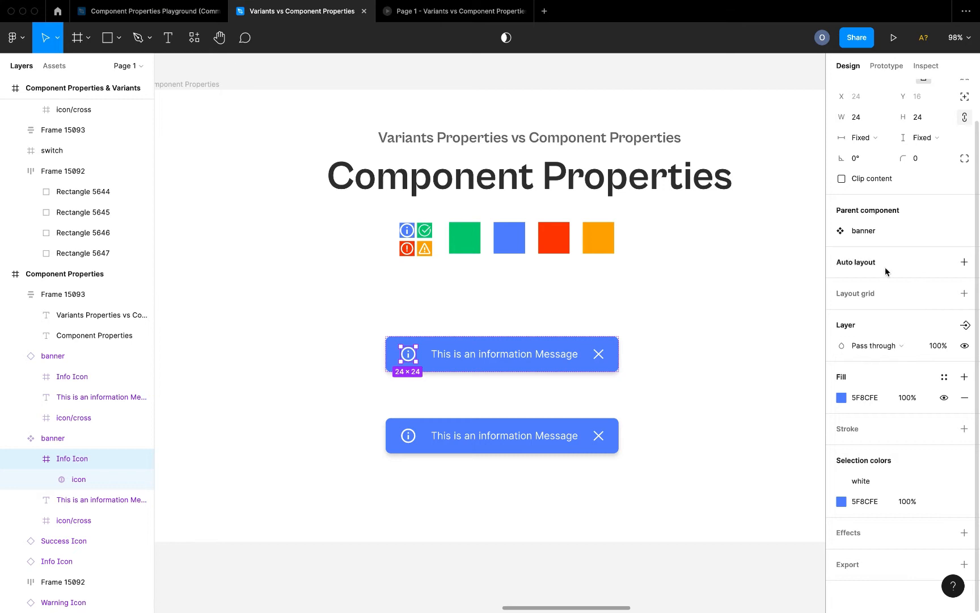
pyautogui.scroll(2, 913, 271)
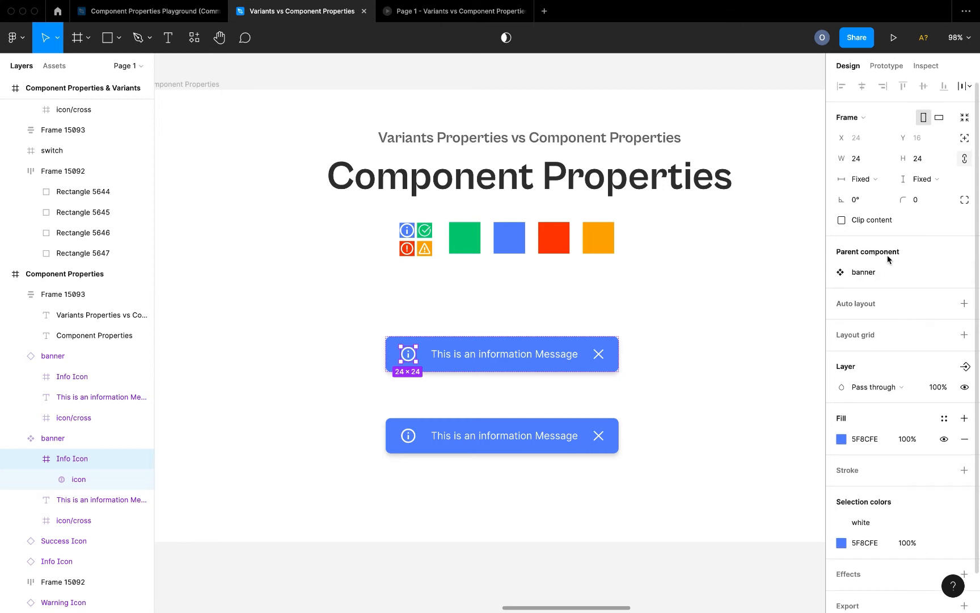
pyautogui.scroll(1, 921, 262)
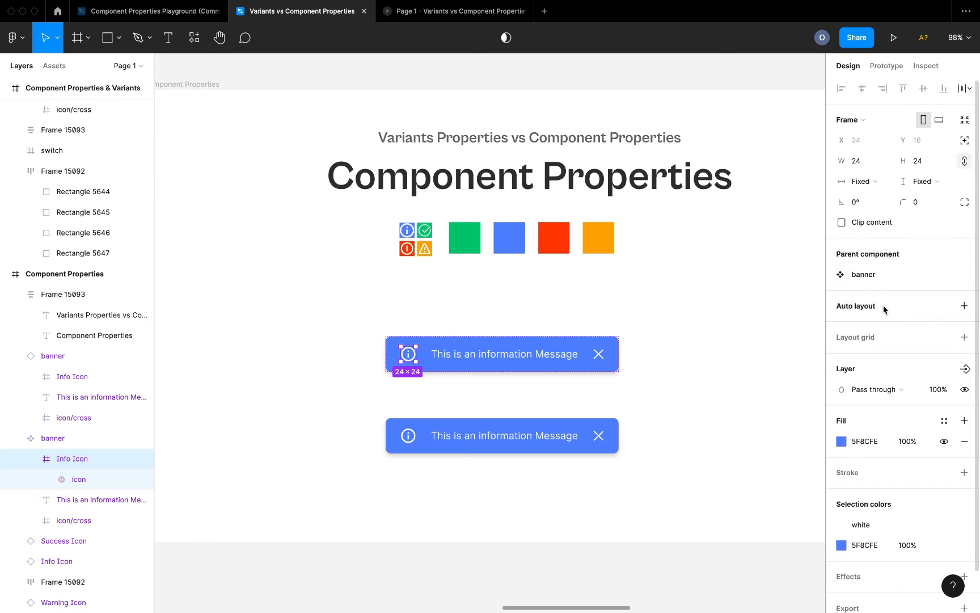
pyautogui.press('super+z')
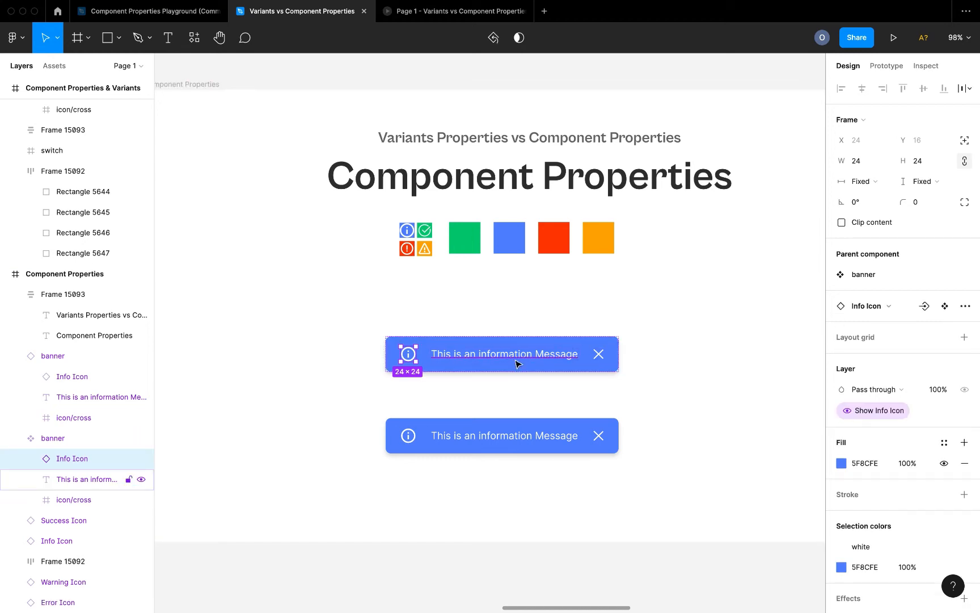
# Create an instance swap property named Icon Type with value Info Icon for the main banner's Info Icon.
pyautogui.click(924, 307)
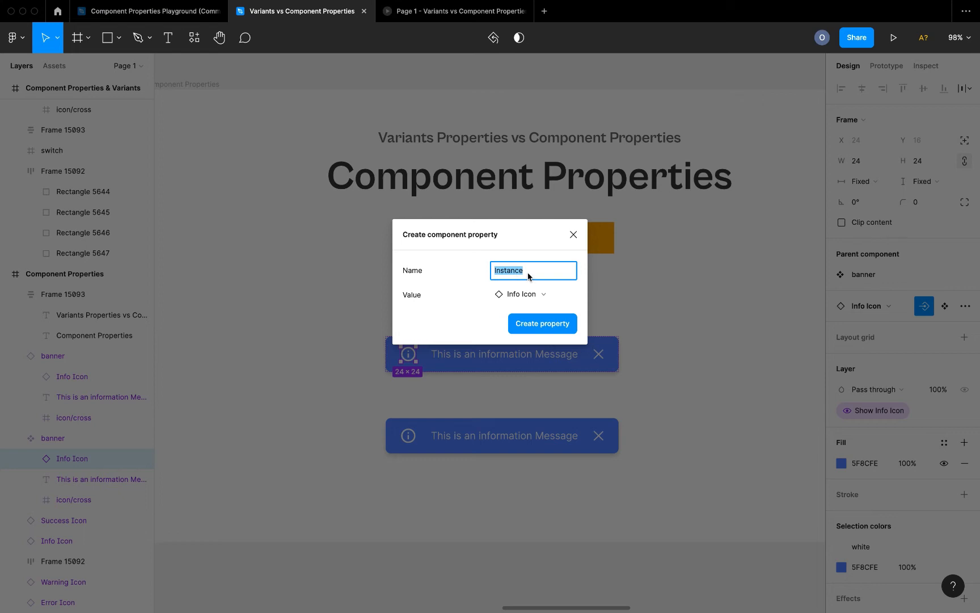
pyautogui.press('Right')
pyautogui.press('super+a')
pyautogui.press('BackSpace')
pyautogui.write('Icon Ty')
pyautogui.click(525, 293)
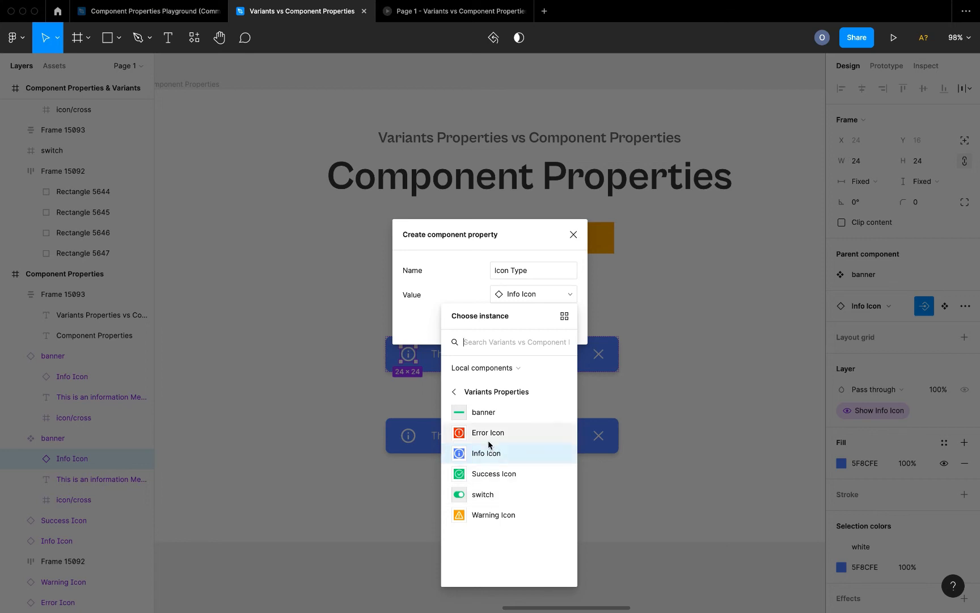
pyautogui.click(496, 458)
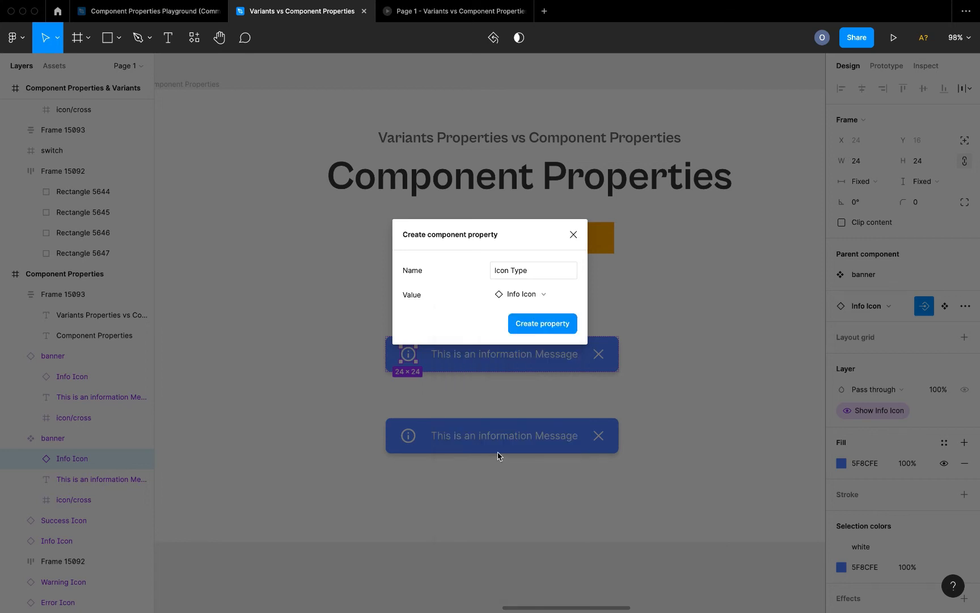
pyautogui.click(557, 328)
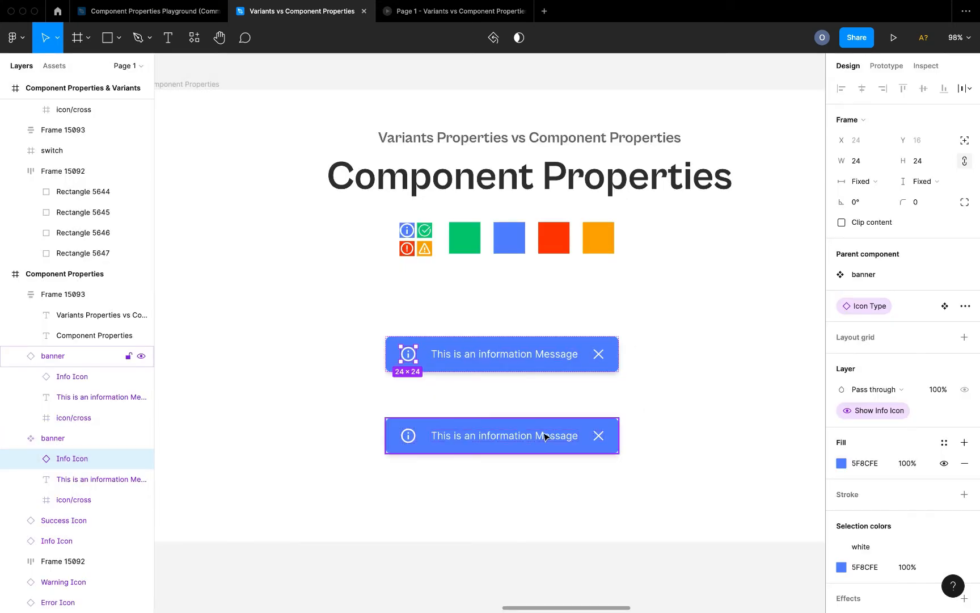
# Swap the lower banner instance's Icon Type to Error Icon.
pyautogui.click(533, 437)
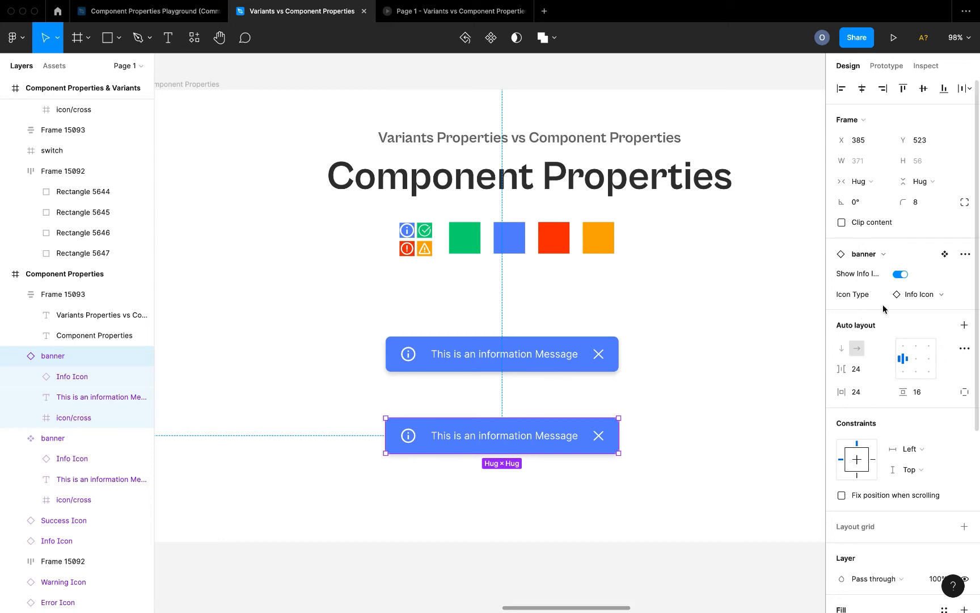
pyautogui.click(917, 297)
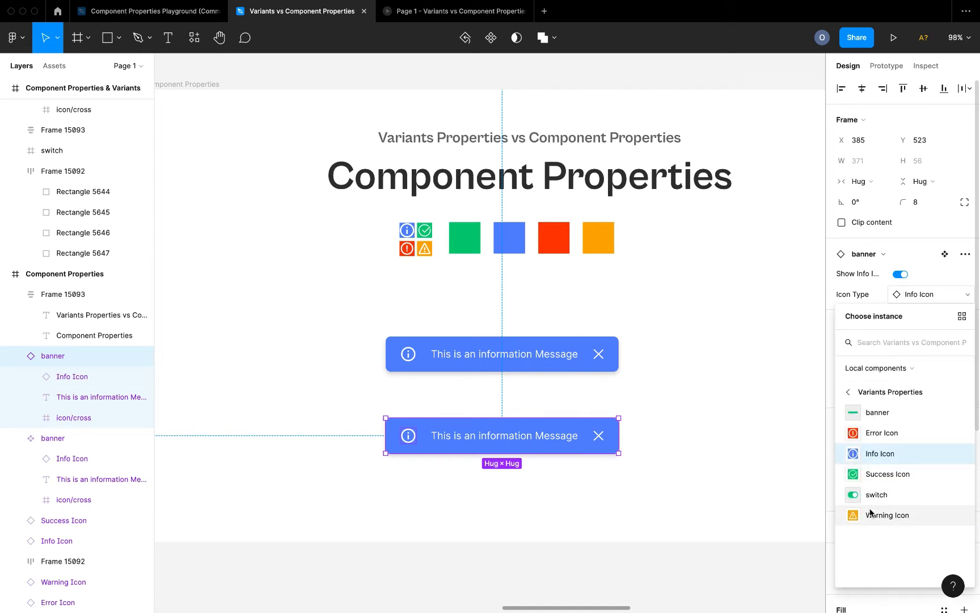
pyautogui.click(874, 438)
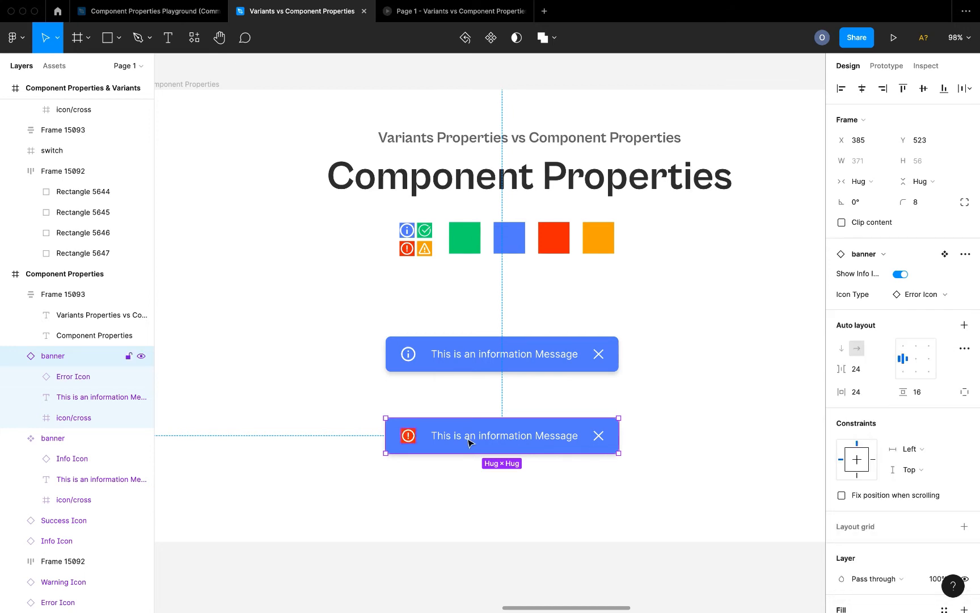
# Go from the banner instance's Error Icon to its main component and examine the Error, Success and Warning icon components there.
pyautogui.doubleClick(411, 437)
pyautogui.doubleClick(409, 436)
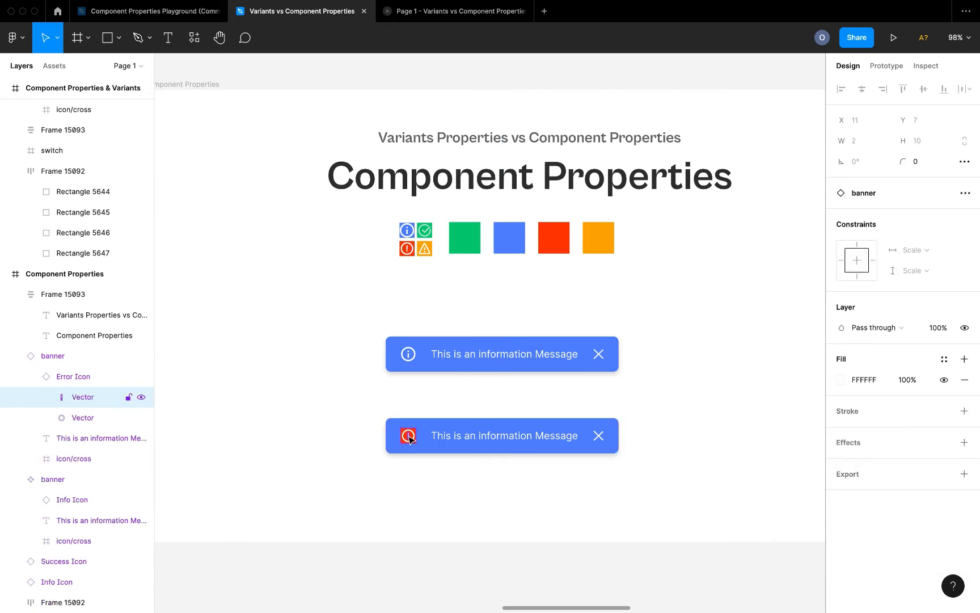
pyautogui.click(136, 376)
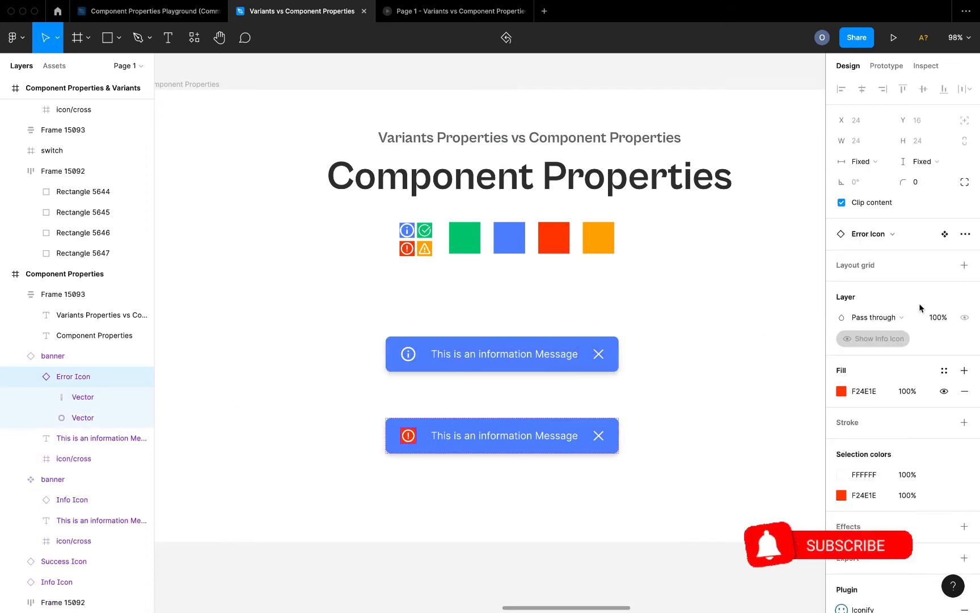
pyautogui.click(944, 234)
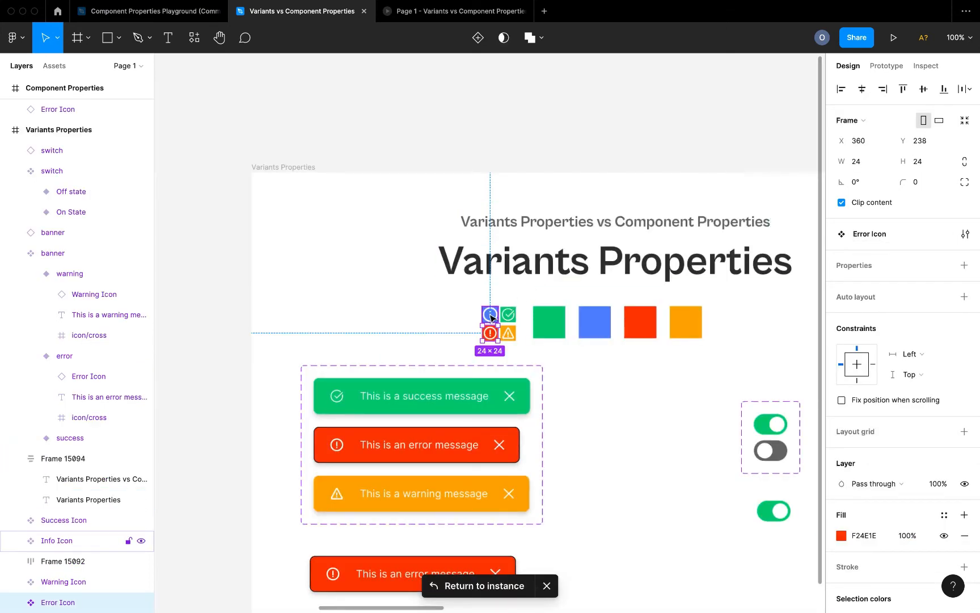
pyautogui.click(509, 314)
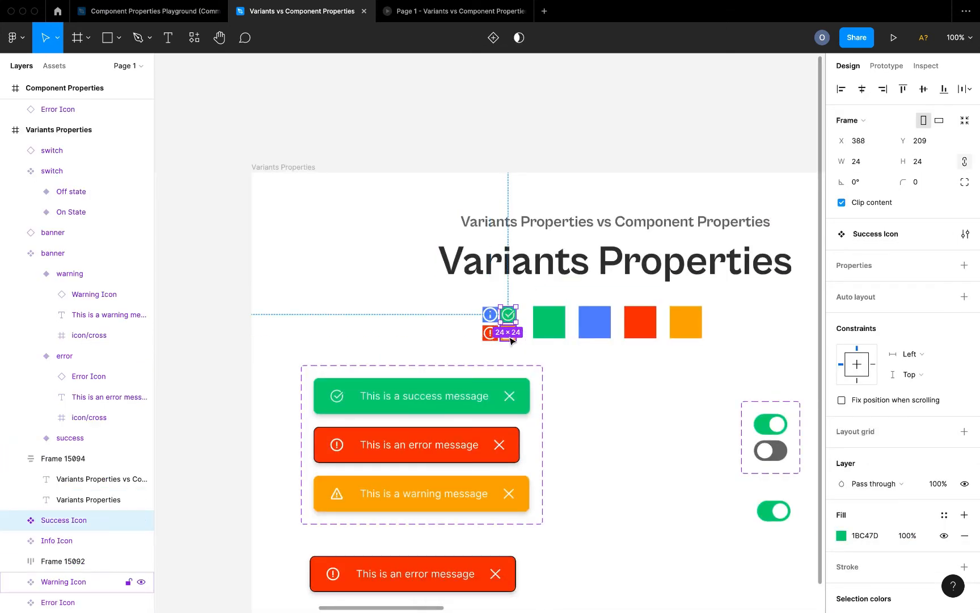
pyautogui.click(511, 338)
pyautogui.scroll(5, 506, 336)
pyautogui.click(490, 333)
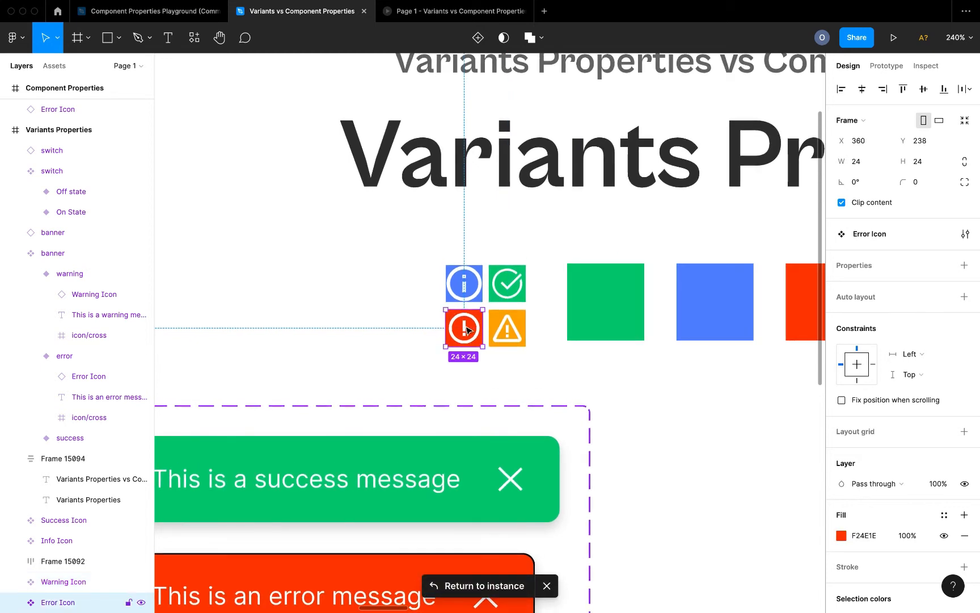
pyautogui.scroll(-6, 466, 330)
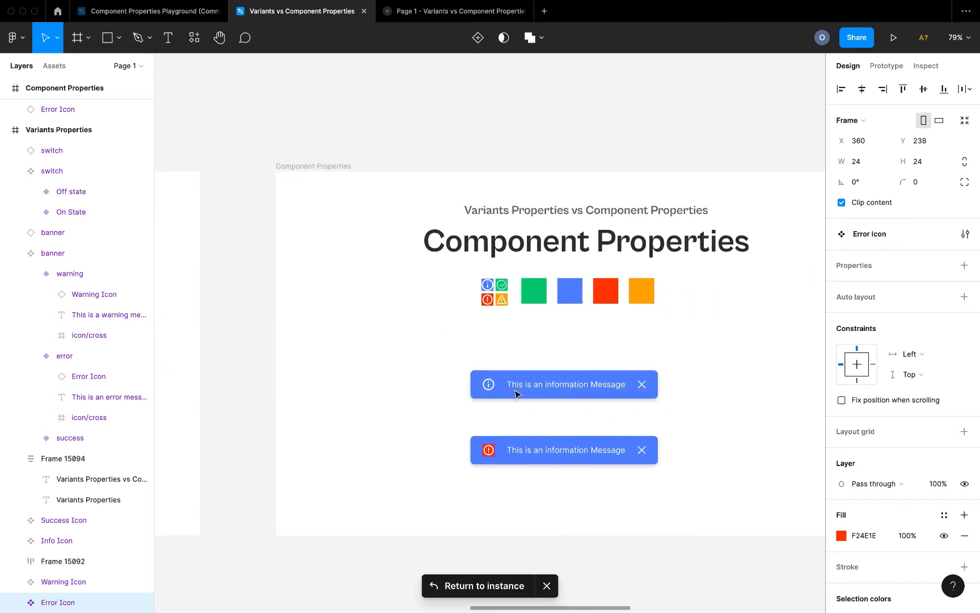
# Set the lower banner instance's Icon Type to Info Icon in the Component Properties frame.
pyautogui.click(499, 456)
pyautogui.scroll(3, 500, 458)
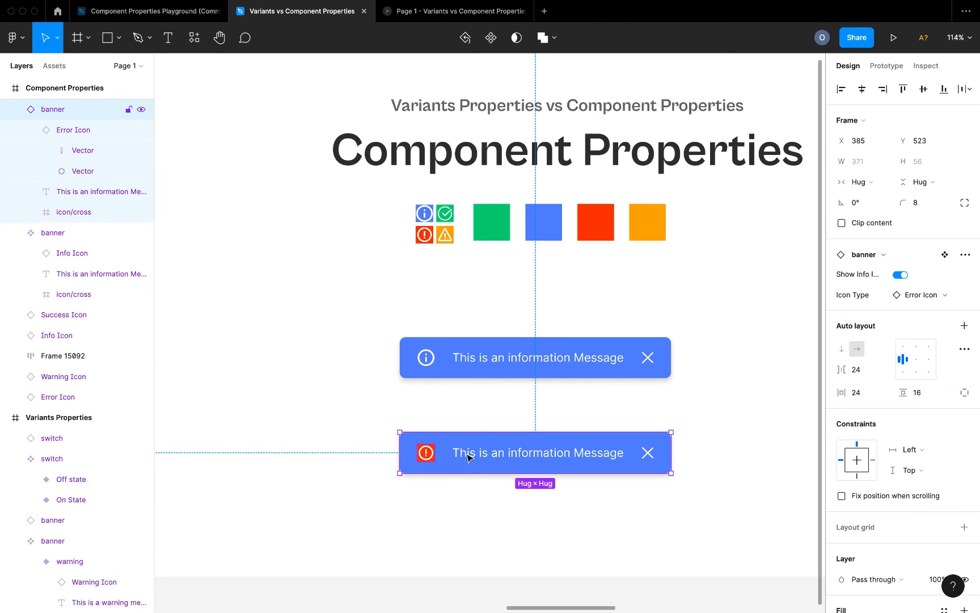
pyautogui.click(929, 297)
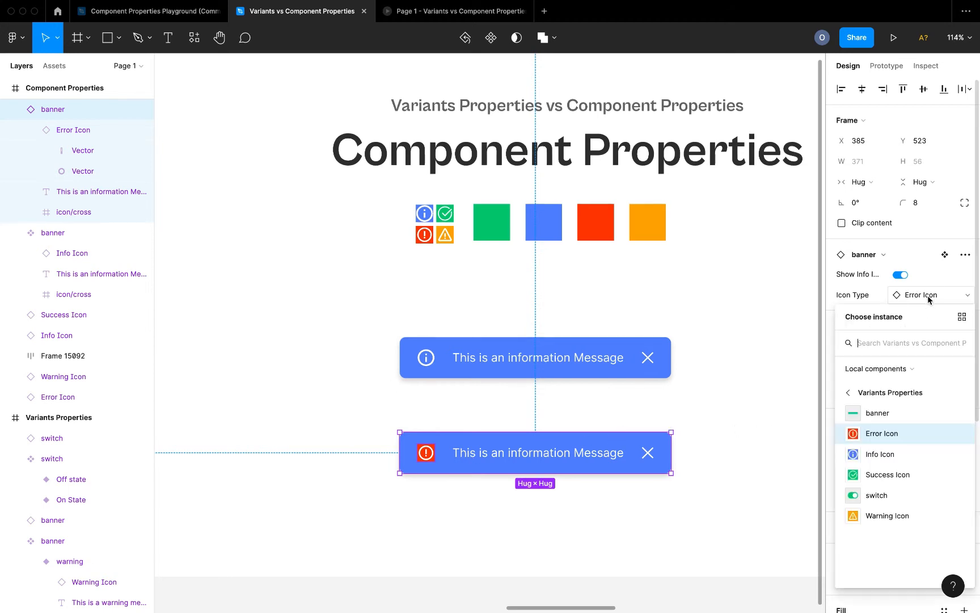
pyautogui.click(870, 457)
pyautogui.click(740, 459)
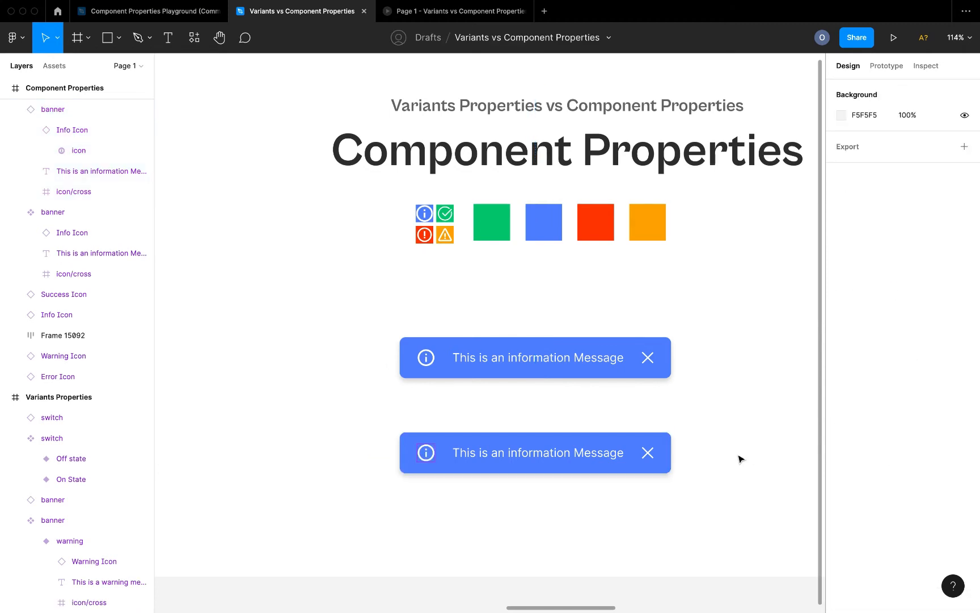
# Return to the Variants + Component Properties comparison table and examine the row on instances that need customization.
pyautogui.scroll(-5, 740, 458)
pyautogui.hscroll(-10, 740, 457)
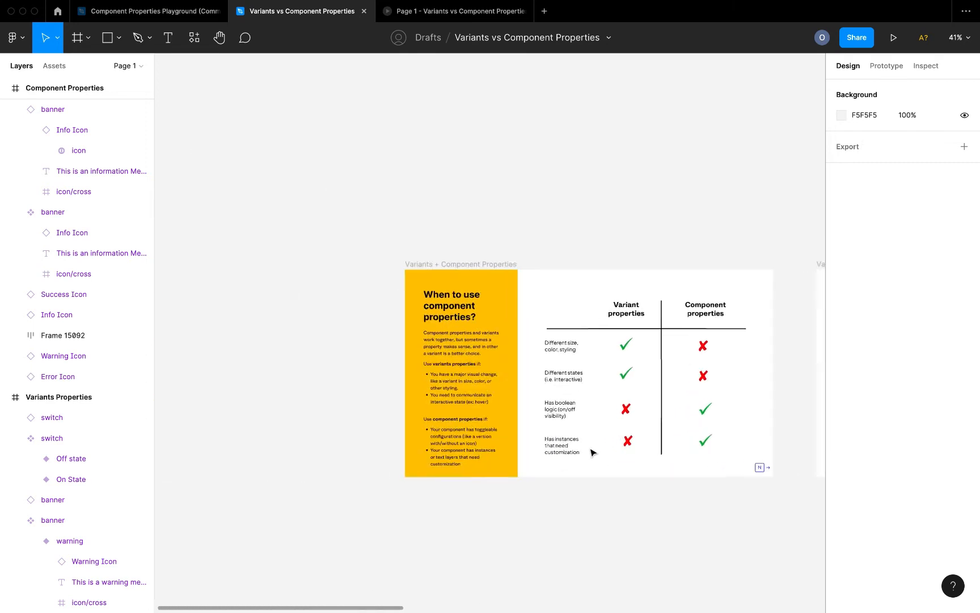
pyautogui.scroll(5, 591, 452)
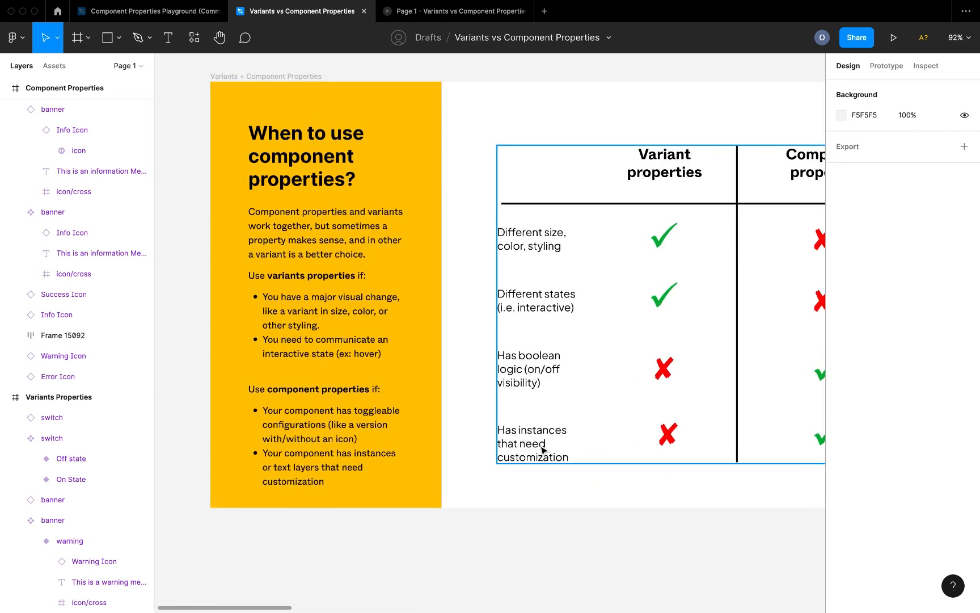
# Look over the Variants Properties and Component Properties frames and go to the Component Properties & Variants frame.
pyautogui.scroll(-5, 542, 450)
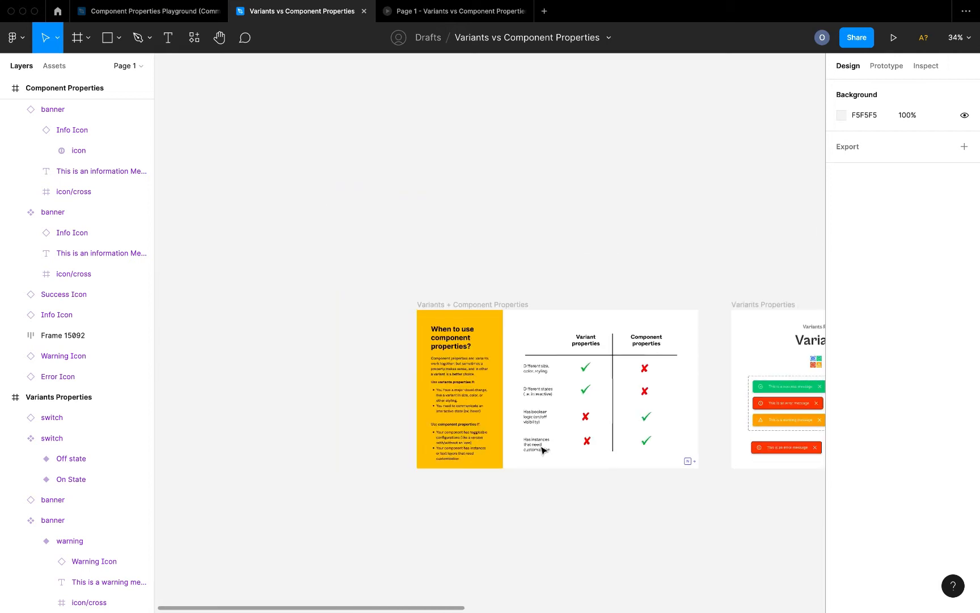
pyautogui.hscroll(8, 580, 433)
pyautogui.hscroll(10, 580, 431)
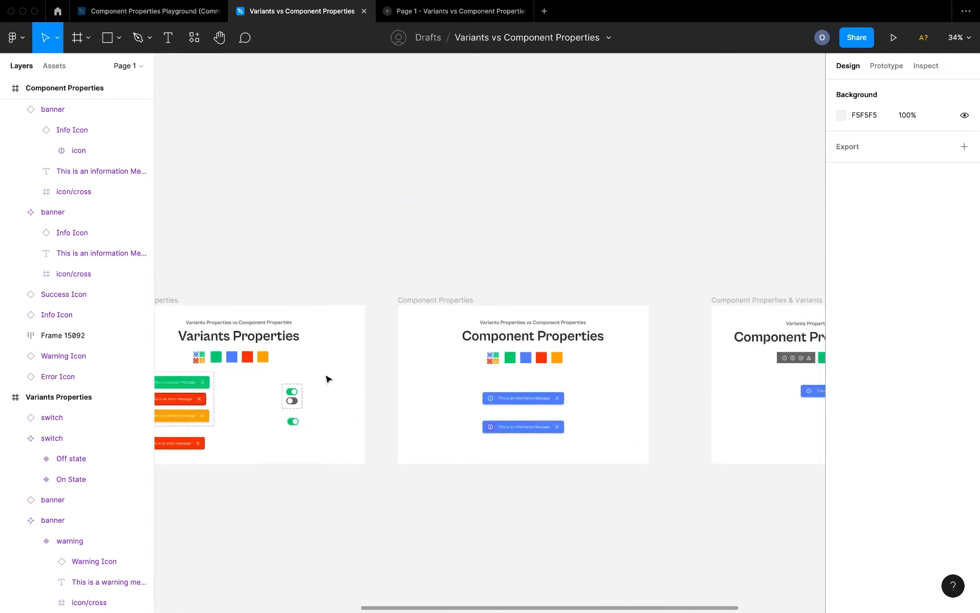
pyautogui.hscroll(-3, 327, 376)
pyautogui.scroll(4, 328, 376)
pyautogui.hscroll(-2, 328, 378)
pyautogui.scroll(-2, 328, 378)
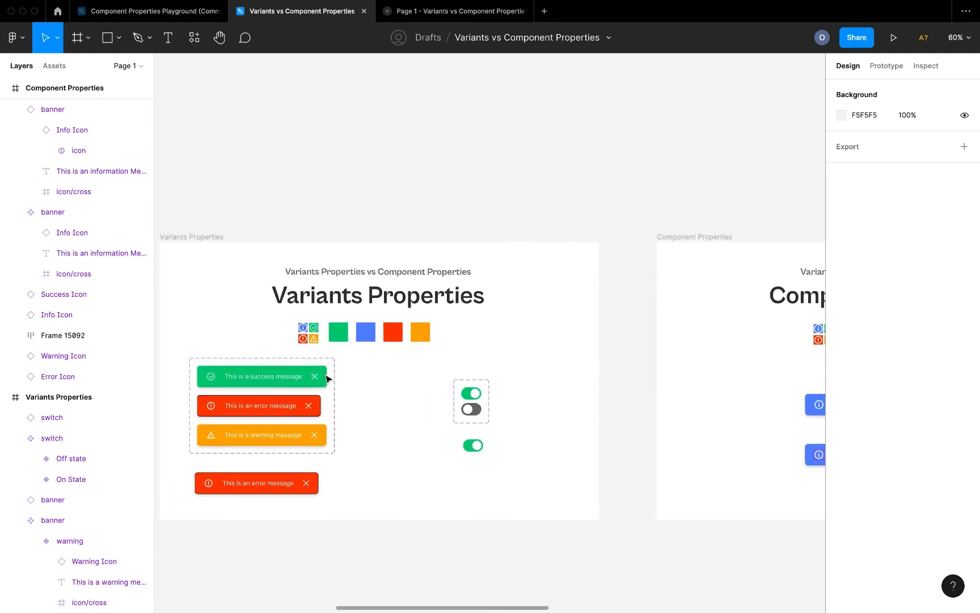
pyautogui.hscroll(10, 328, 379)
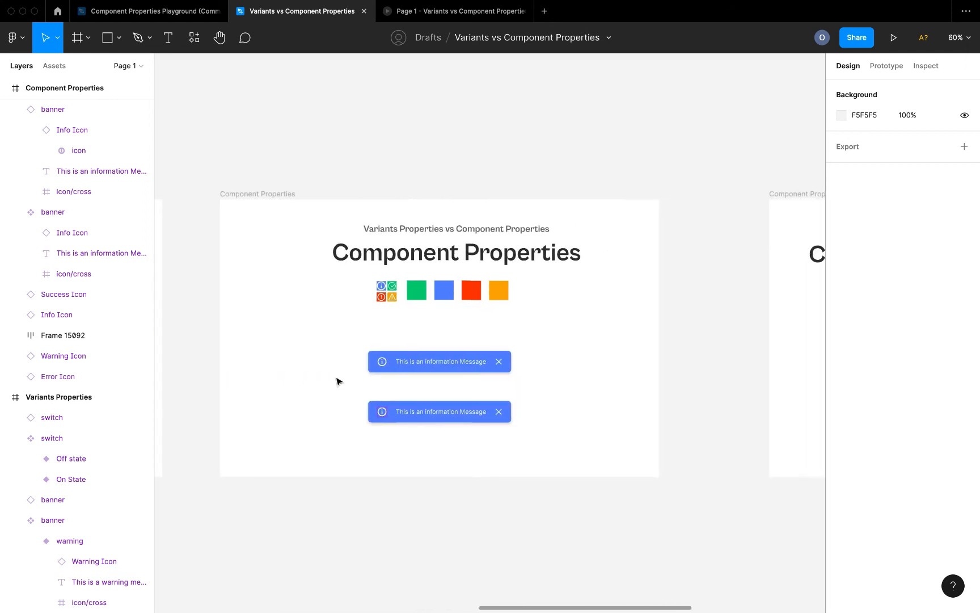
pyautogui.hscroll(10, 475, 391)
pyautogui.hscroll(2, 475, 391)
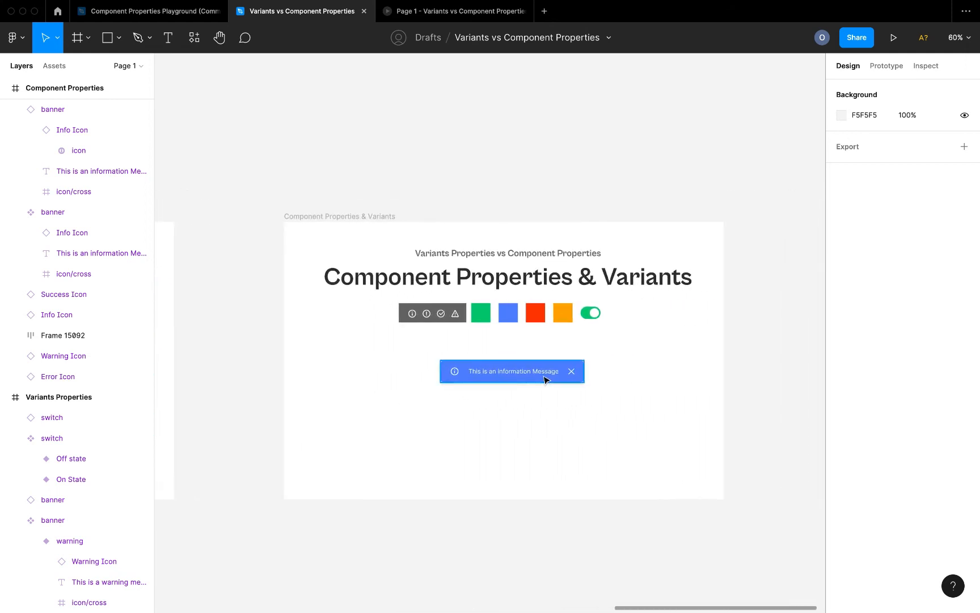
# Compare the blue banner in the Component Properties & Variants frame with the banner and switch variants in the Variants Properties frame.
pyautogui.click(545, 377)
pyautogui.scroll(2, 544, 379)
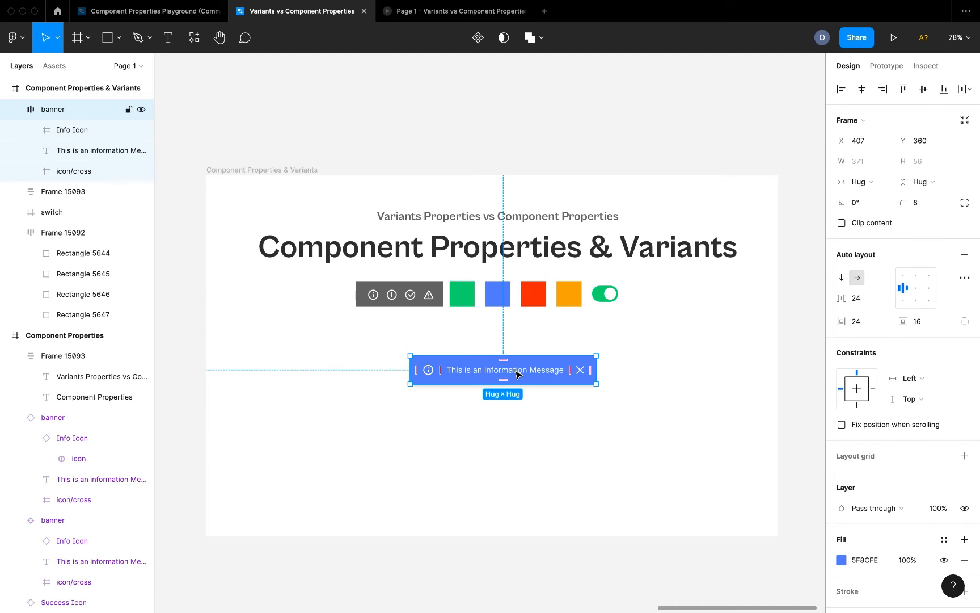
pyautogui.scroll(-2, 516, 374)
pyautogui.scroll(1, 522, 383)
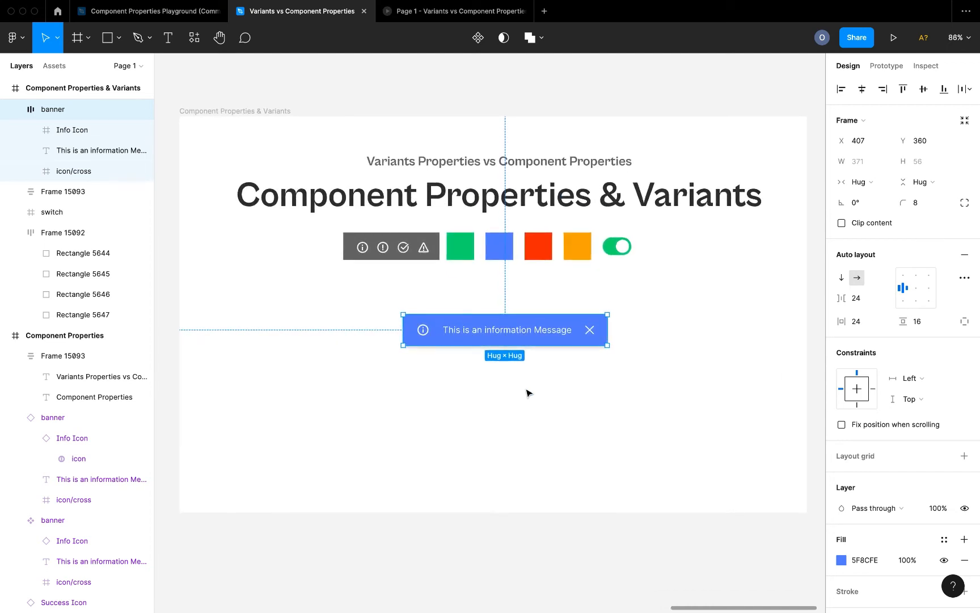
pyautogui.click(527, 392)
pyautogui.click(526, 340)
pyautogui.hscroll(-15, 526, 341)
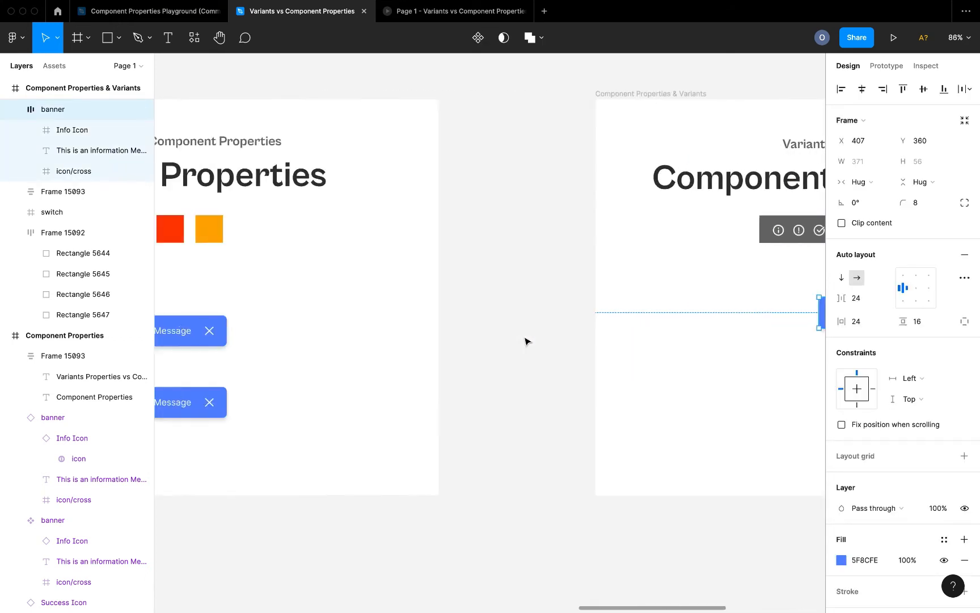
pyautogui.hscroll(-3, 525, 340)
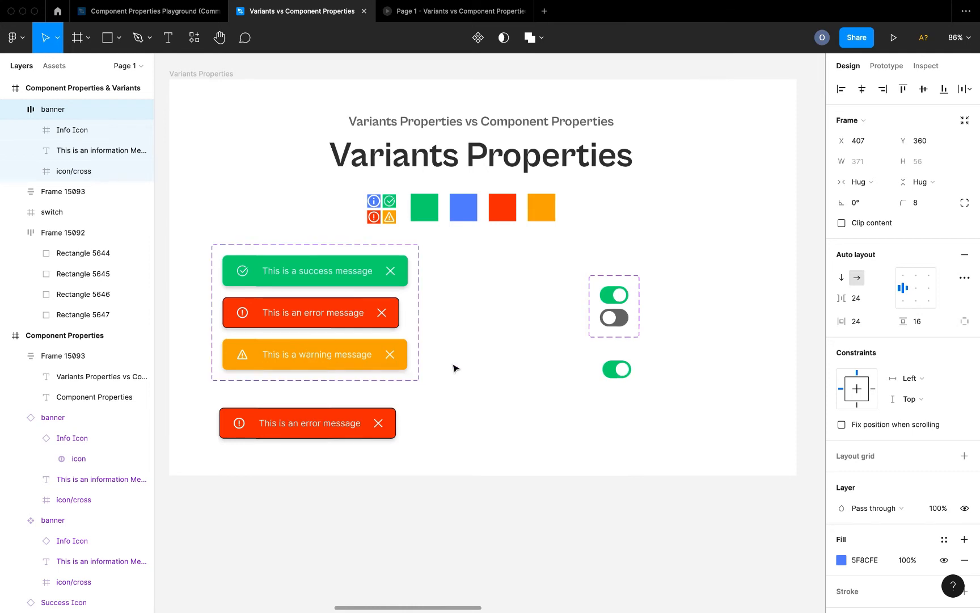
pyautogui.hscroll(15, 455, 367)
pyautogui.hscroll(20, 455, 367)
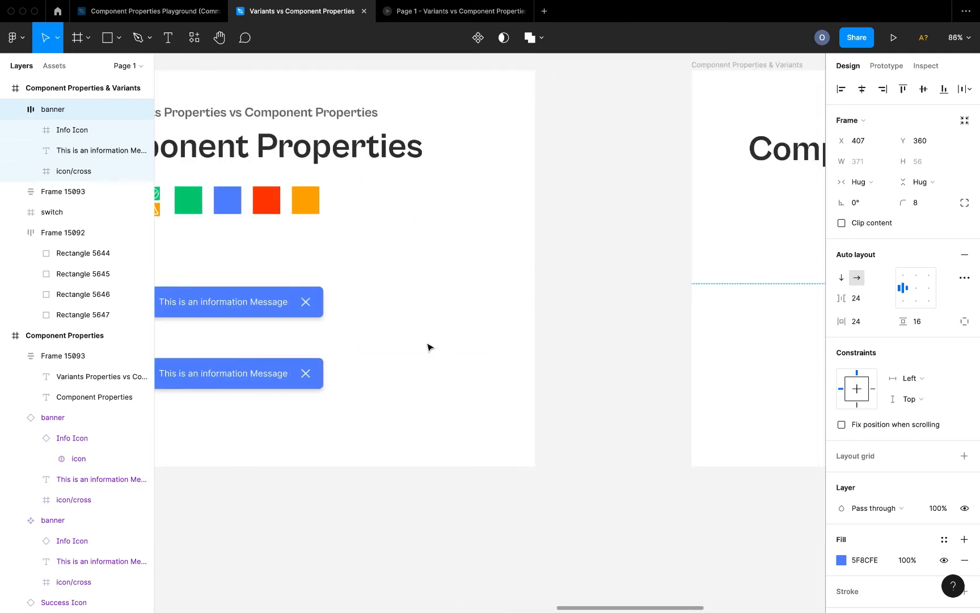
pyautogui.hscroll(5, 539, 340)
pyautogui.scroll(3, 539, 340)
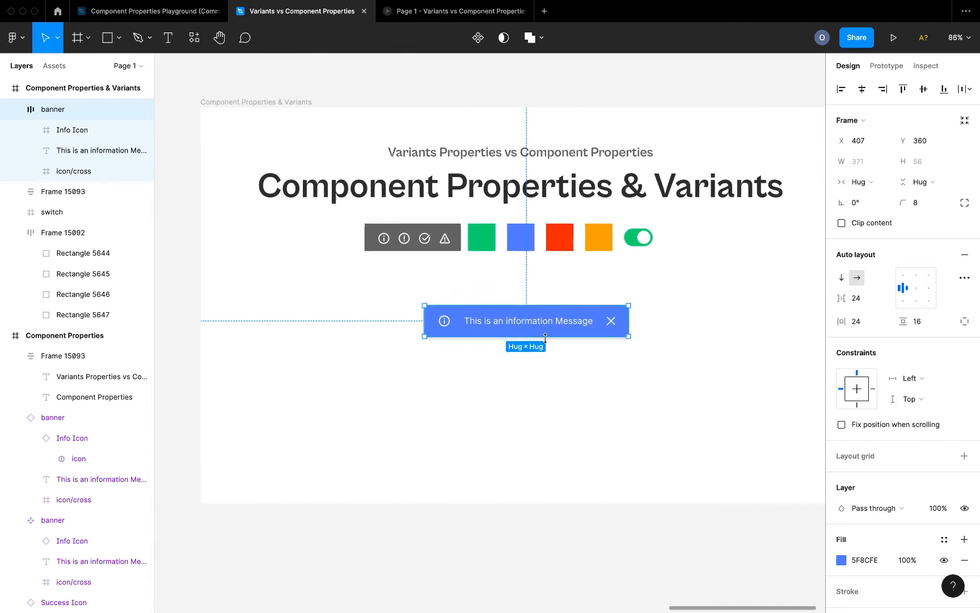
# Check the horizontal sizing options of the message text in the Component Properties & Variants banner, keeping Fixed width.
pyautogui.doubleClick(537, 341)
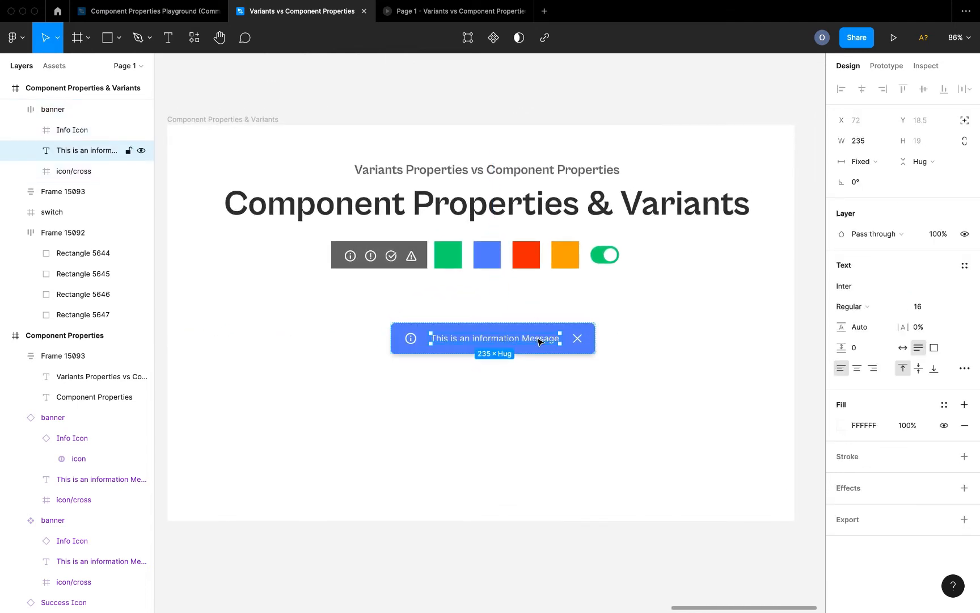
pyautogui.scroll(3, 538, 341)
pyautogui.scroll(4, 539, 341)
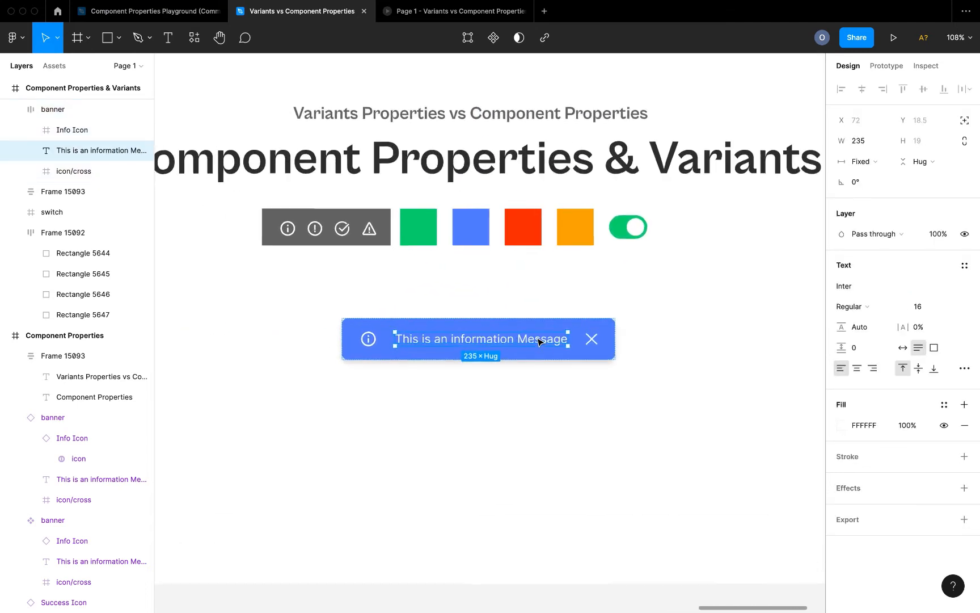
pyautogui.click(560, 386)
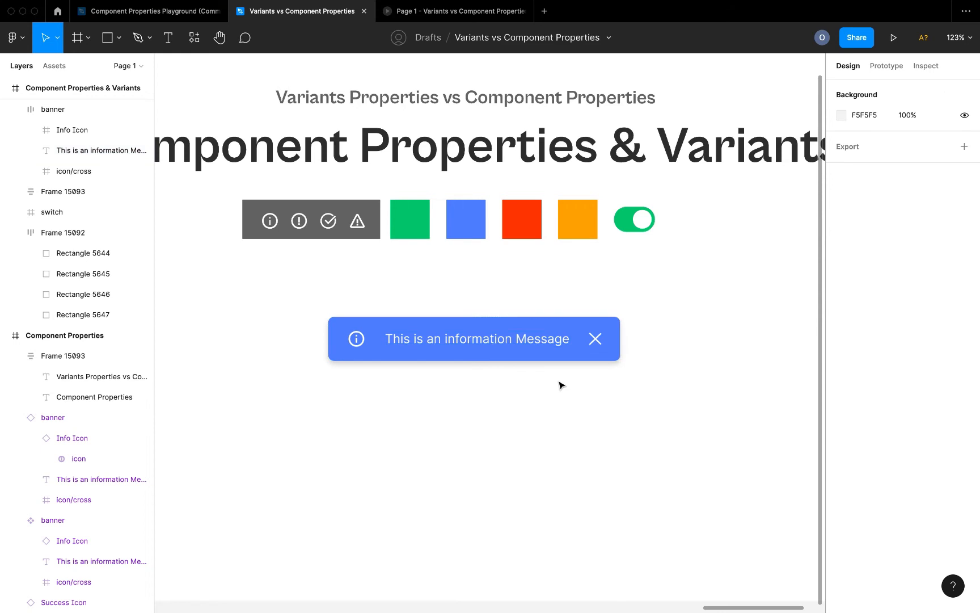
pyautogui.doubleClick(547, 345)
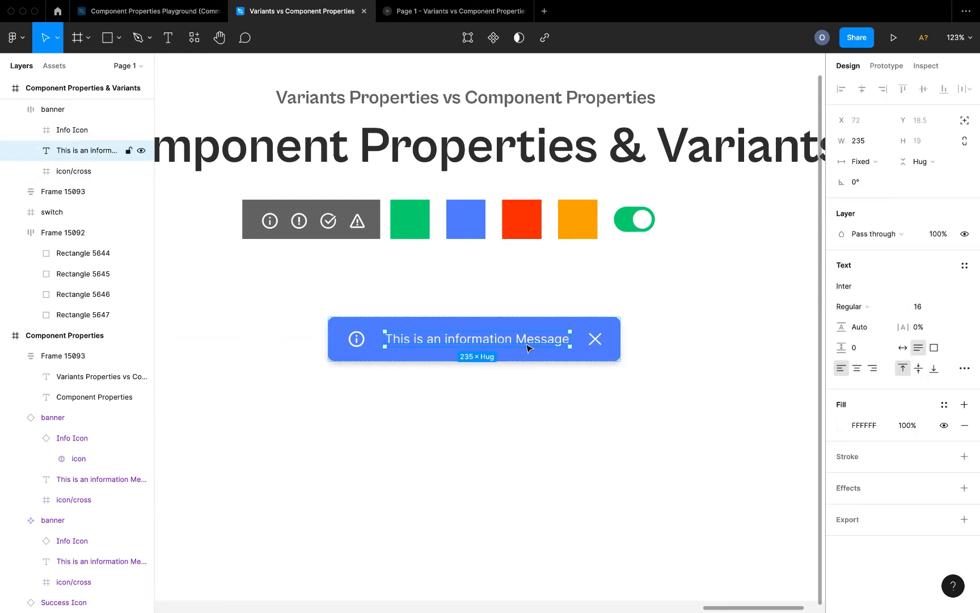
pyautogui.click(862, 162)
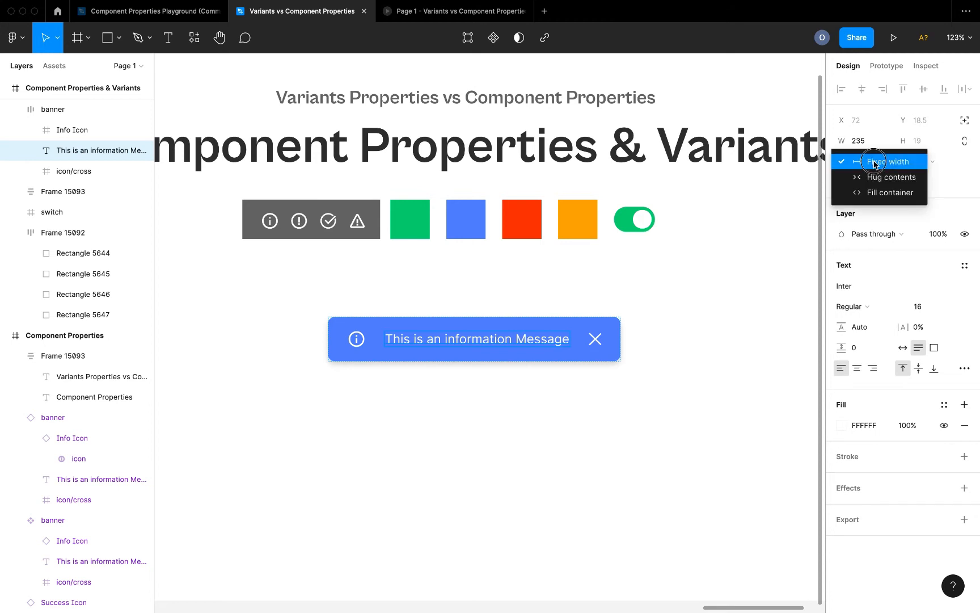
pyautogui.click(855, 162)
pyautogui.click(646, 268)
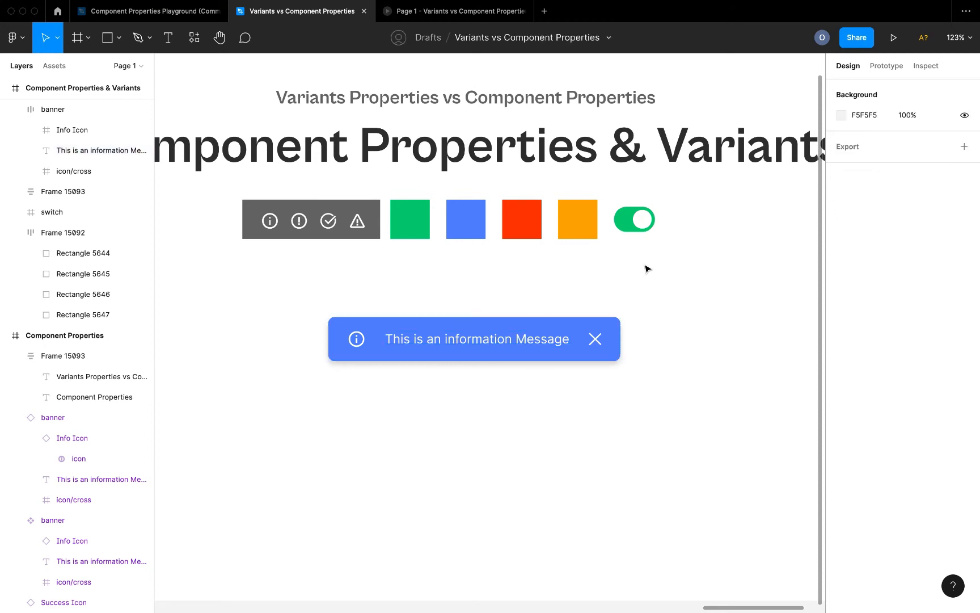
# Turn the blue information banner into a component and add a second variant to it.
pyautogui.click(560, 351)
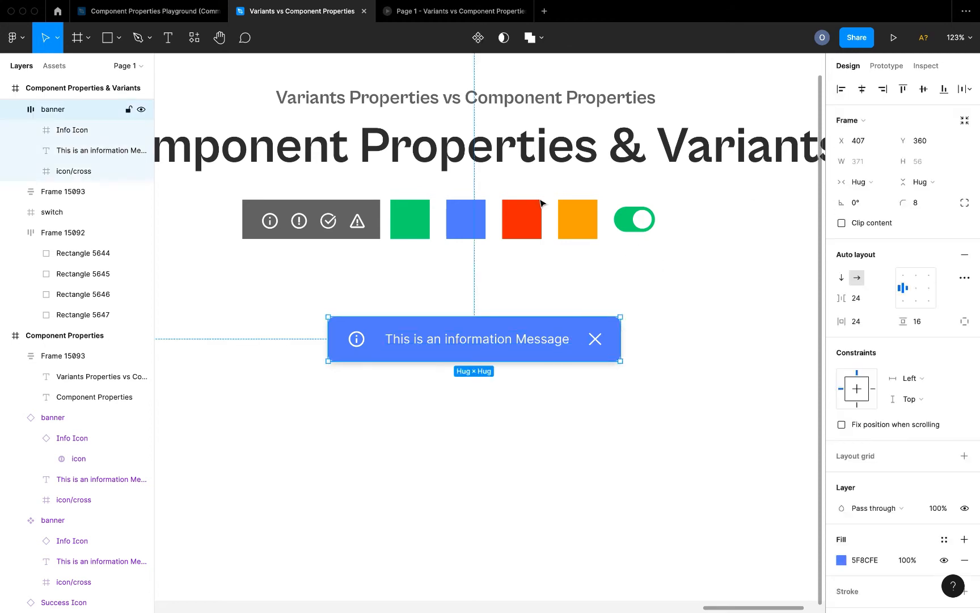
pyautogui.click(478, 39)
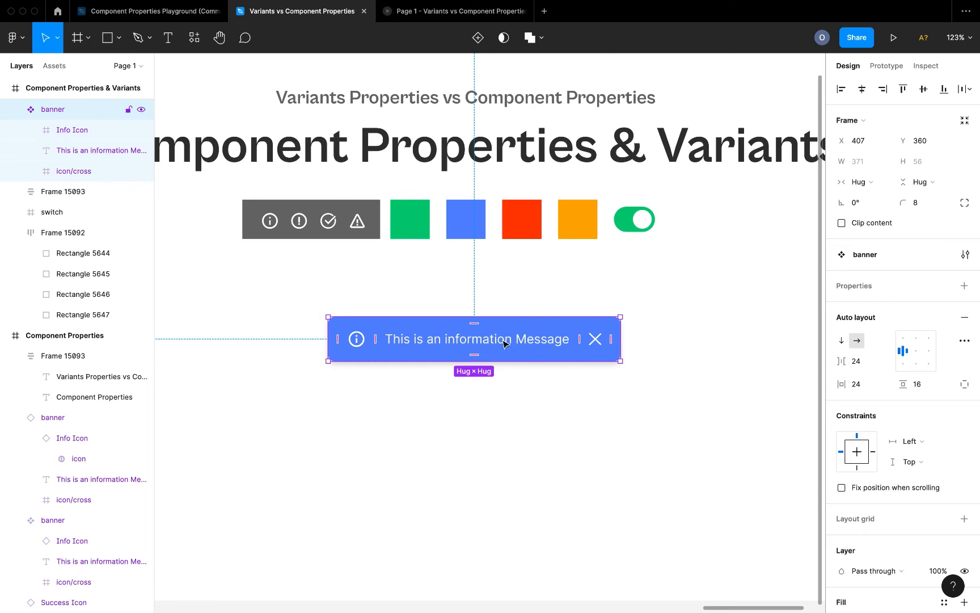
pyautogui.click(479, 38)
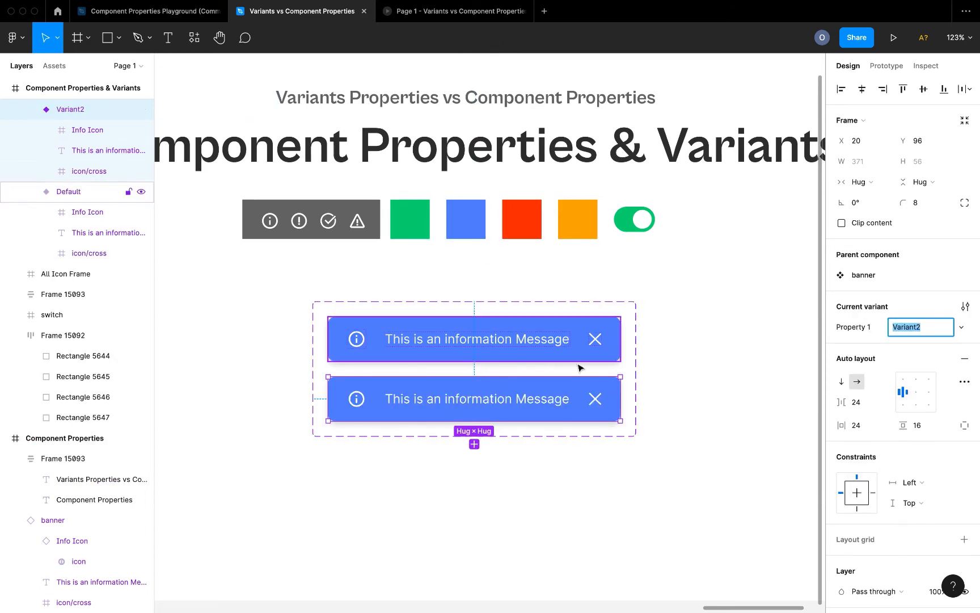
# Set the second banner variant's fill to the red sampled from the red swatch above.
pyautogui.scroll(-5, 871, 562)
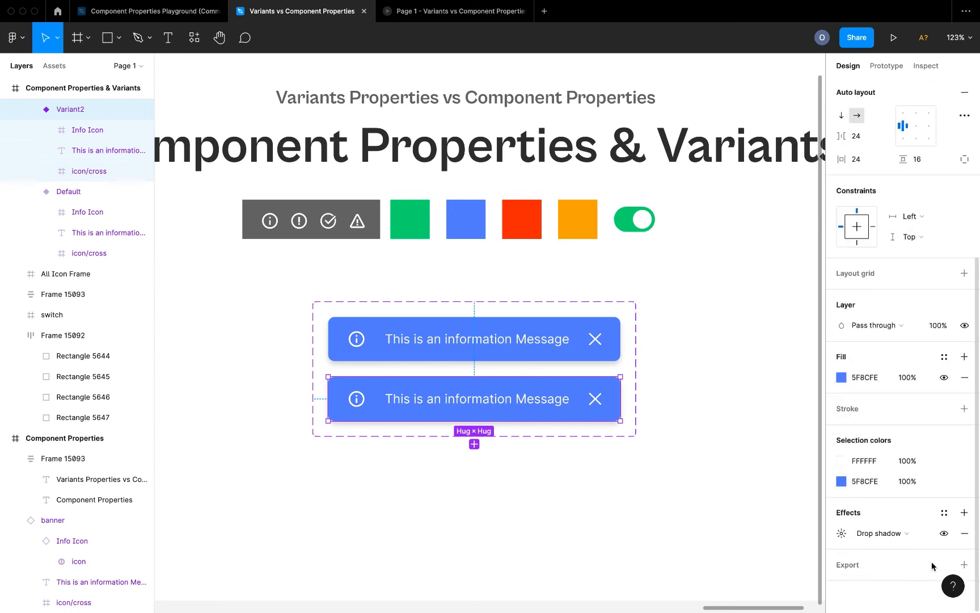
pyautogui.click(842, 377)
pyautogui.click(690, 470)
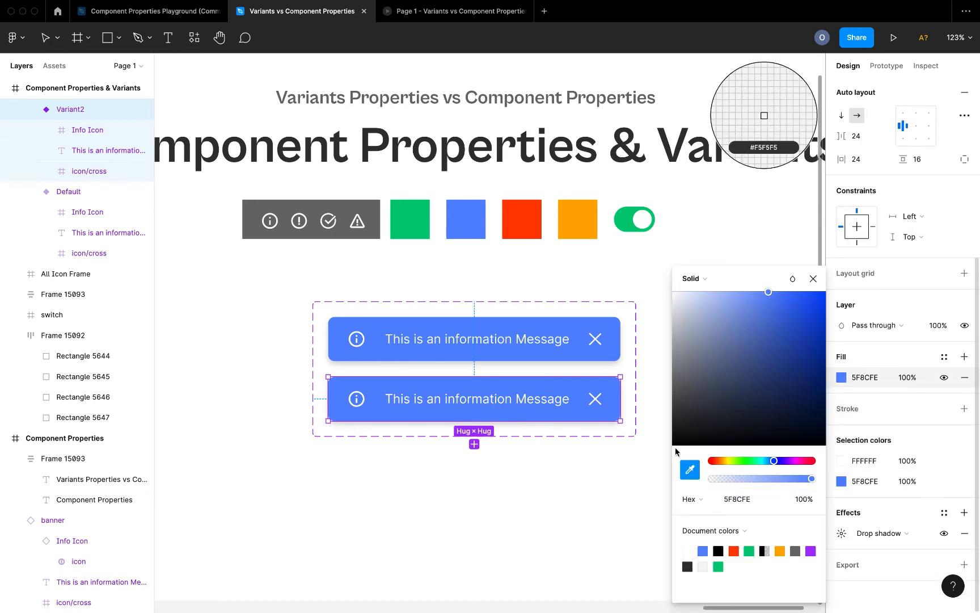
pyautogui.click(534, 216)
# Change the red banner variant's message text to "This is an error Message".
pyautogui.doubleClick(454, 400)
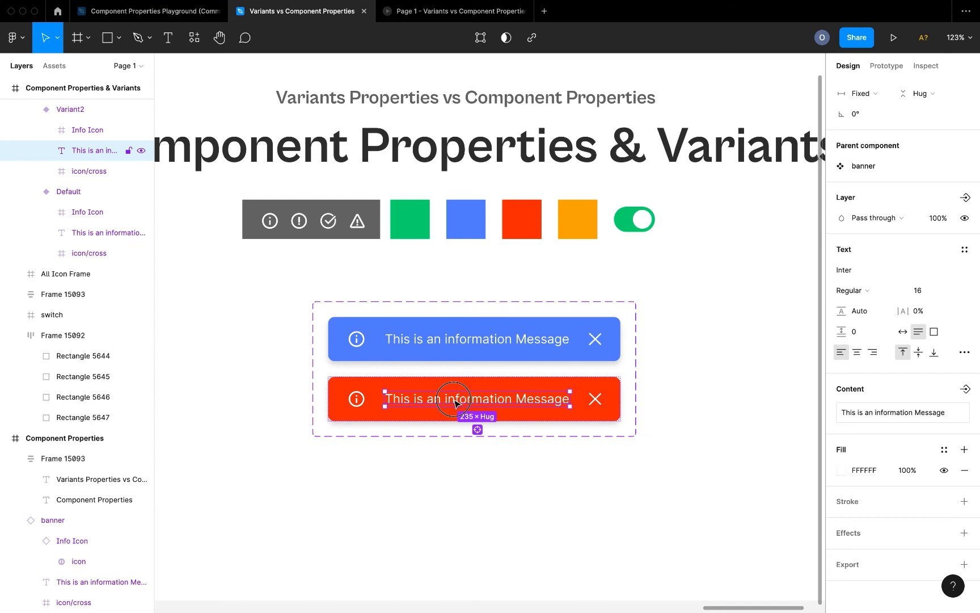
pyautogui.doubleClick(454, 400)
pyautogui.click(434, 400)
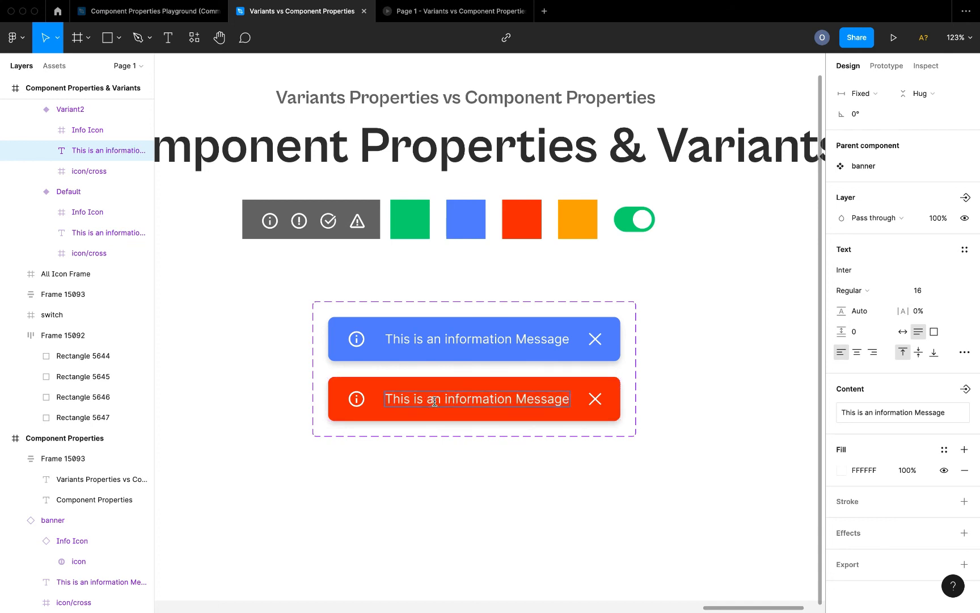
pyautogui.moveTo(434, 400); pyautogui.dragTo(510, 396)
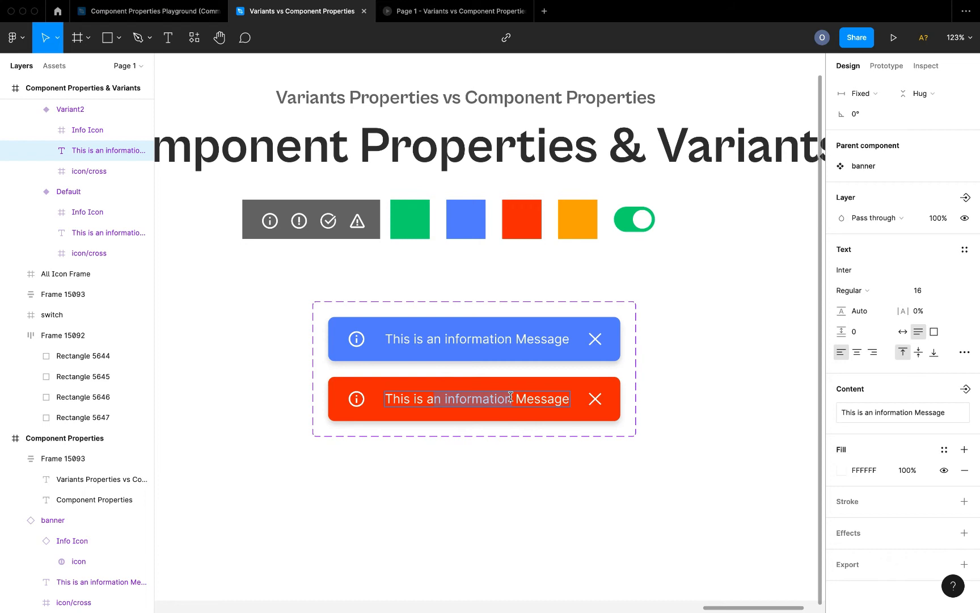
pyautogui.press('BackSpace')
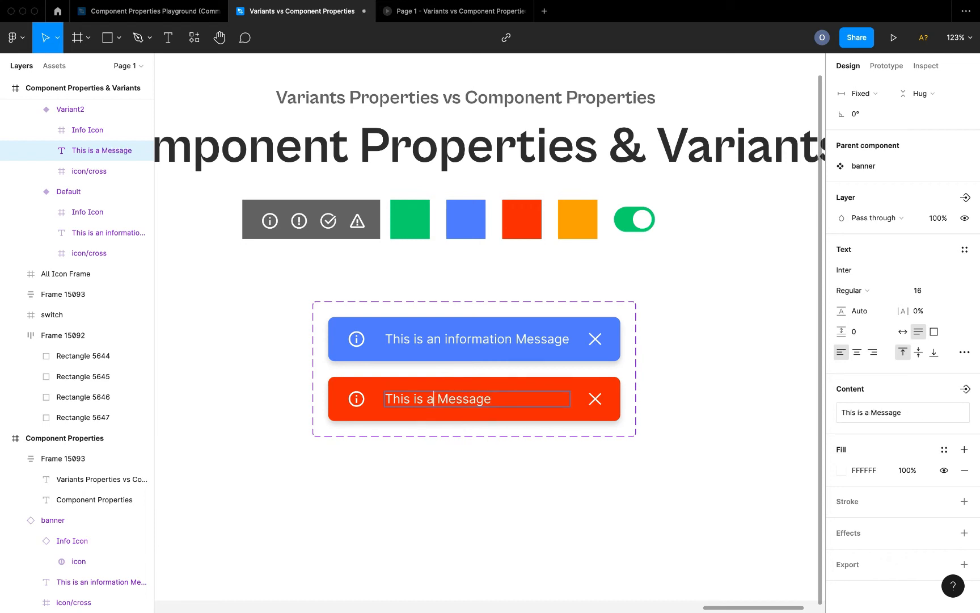
pyautogui.write('n error')
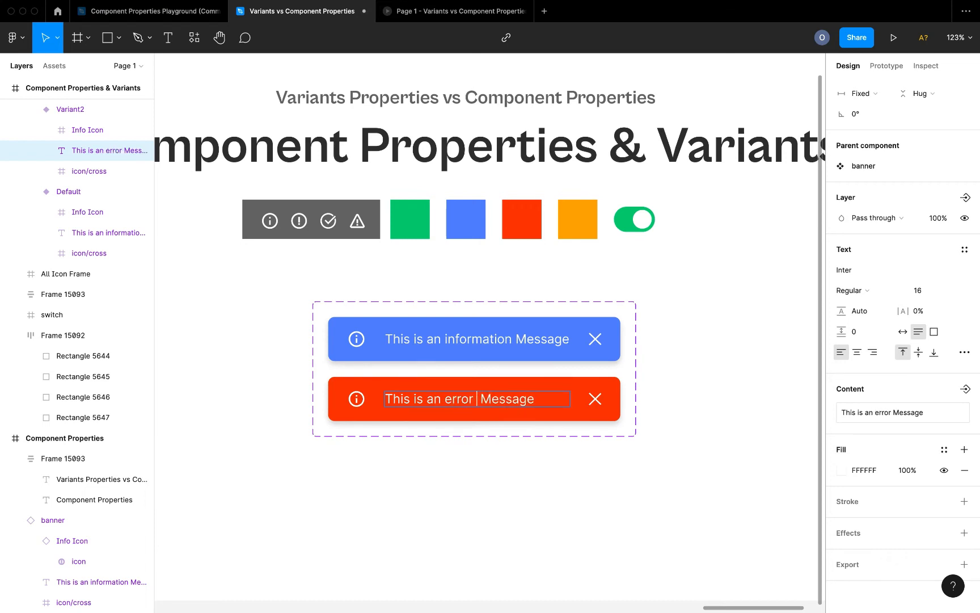
pyautogui.press('Escape')
pyautogui.click(628, 489)
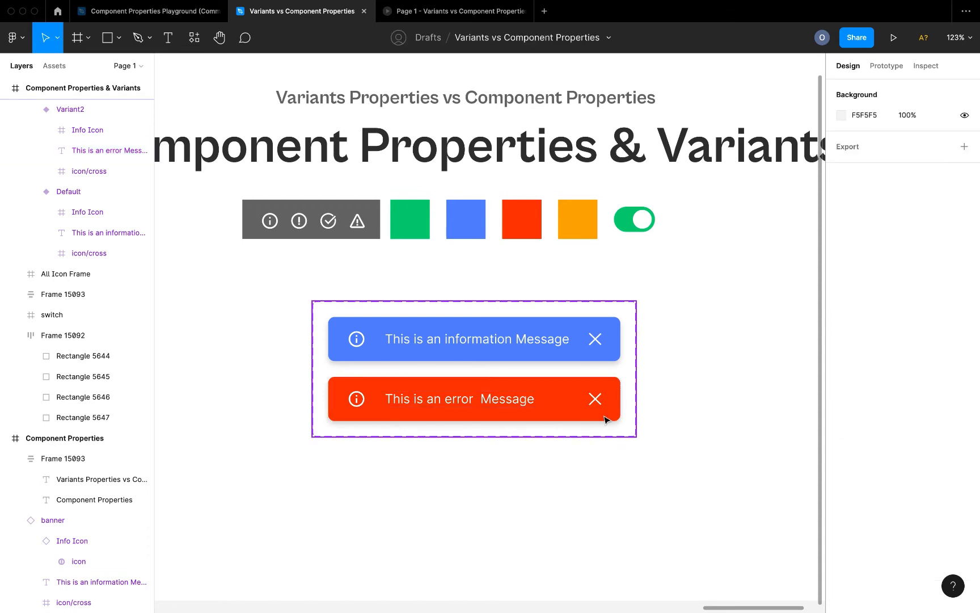
pyautogui.click(542, 411)
pyautogui.doubleClick(538, 405)
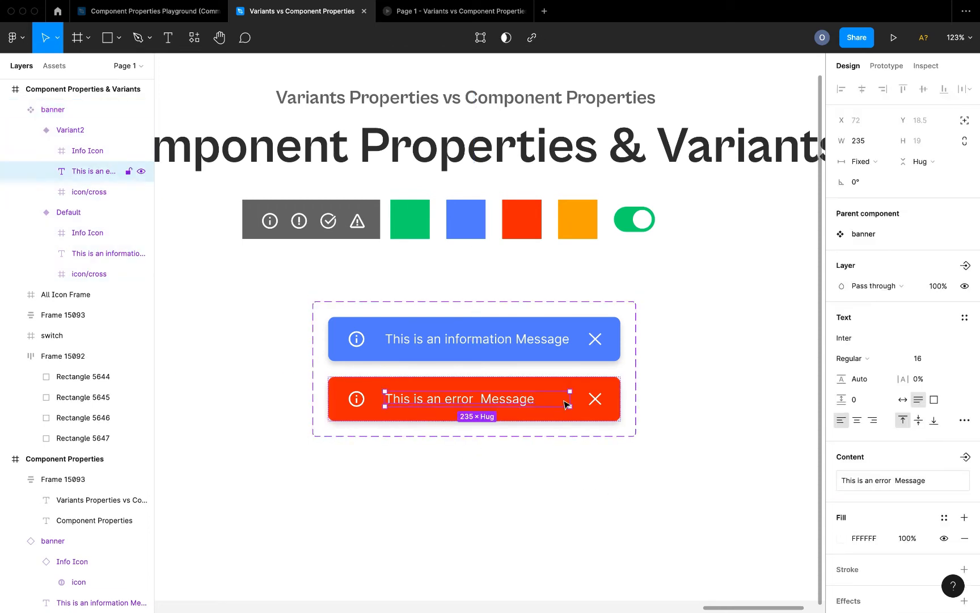
pyautogui.click(542, 493)
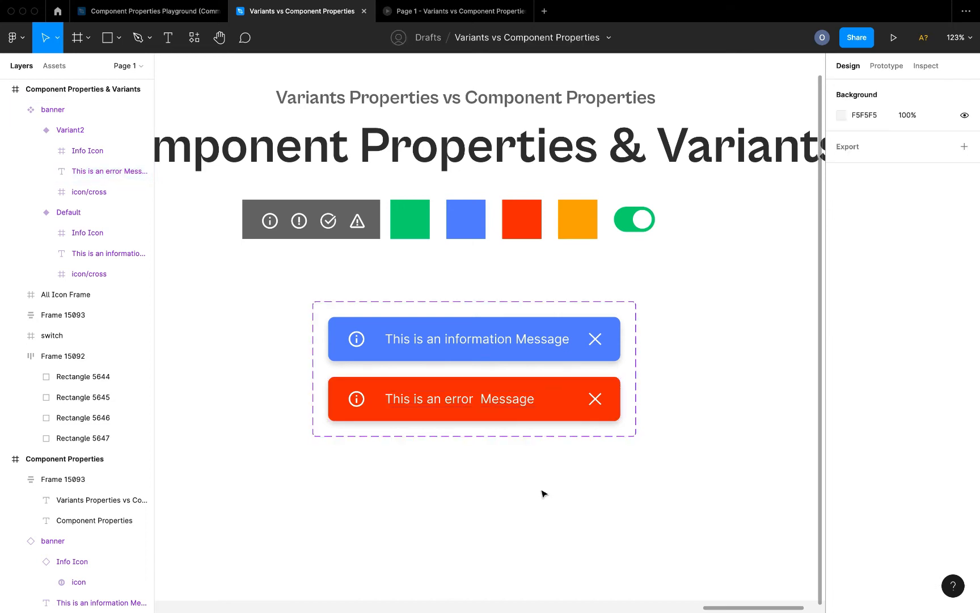
# Replace the info icon in the red banner variant with a copy of the Error Icon from the All Icon Frame.
pyautogui.click(360, 402)
pyautogui.doubleClick(359, 403)
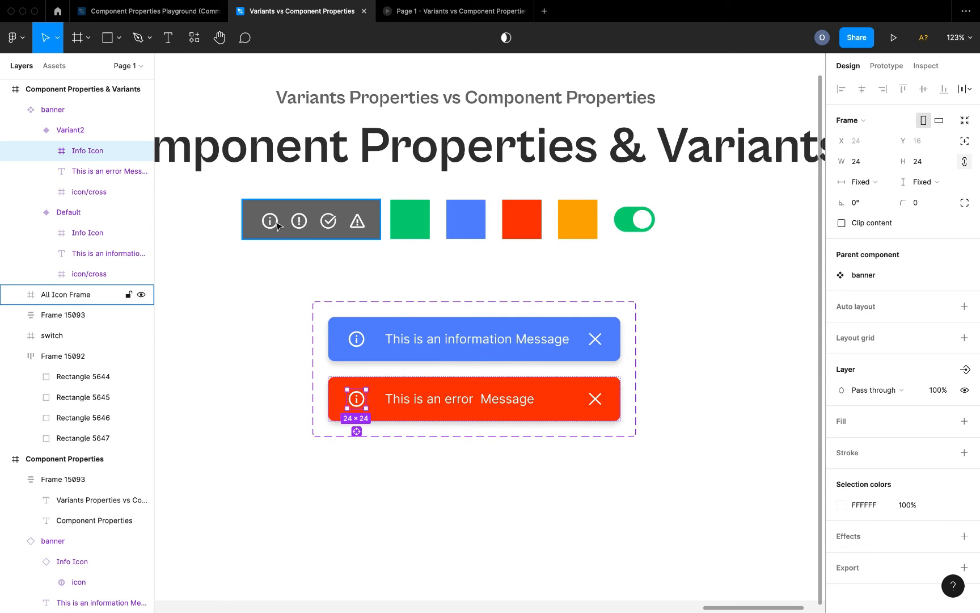
pyautogui.doubleClick(299, 227)
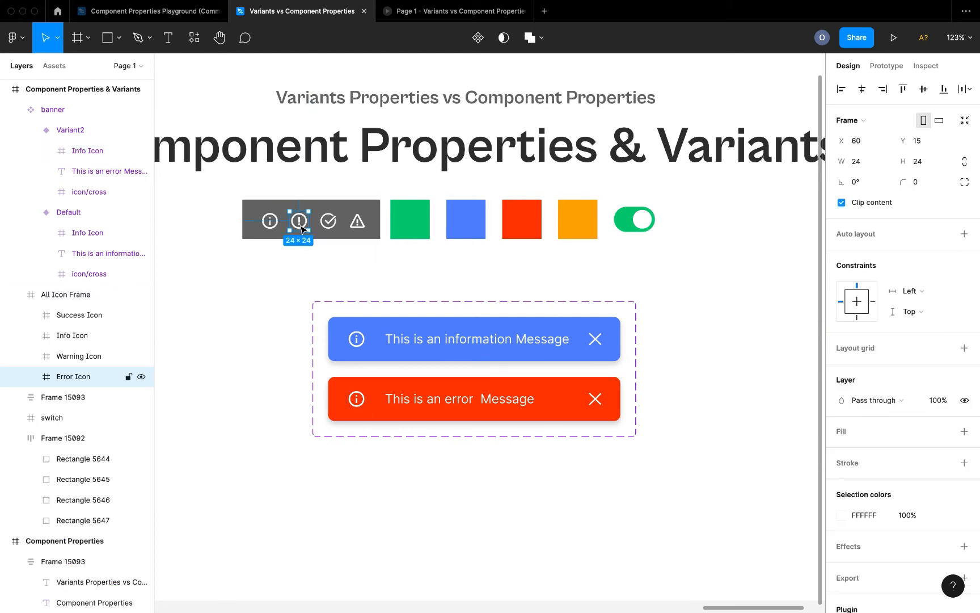
pyautogui.click(361, 403)
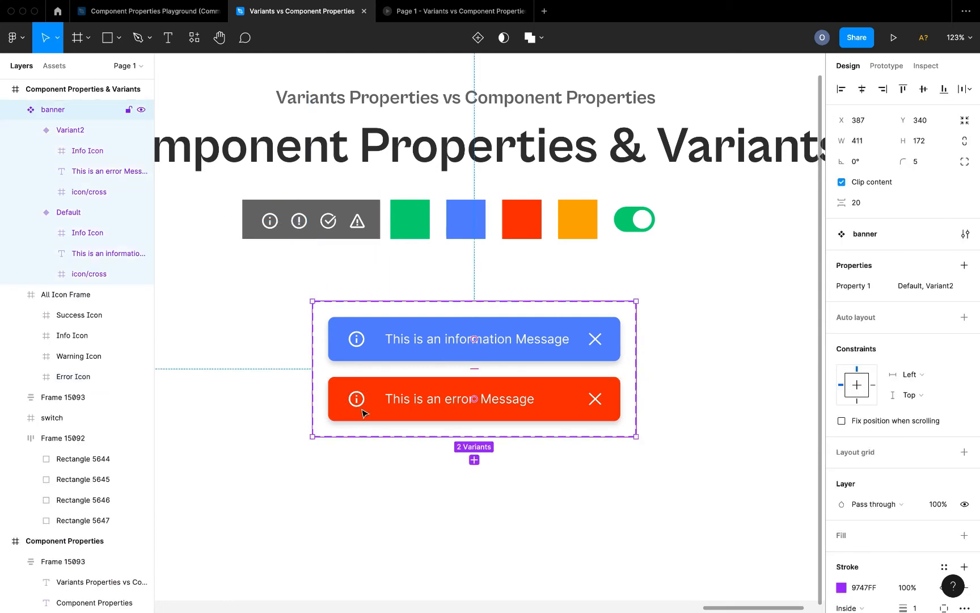
pyautogui.doubleClick(361, 403)
pyautogui.doubleClick(362, 404)
pyautogui.rightClick(362, 404)
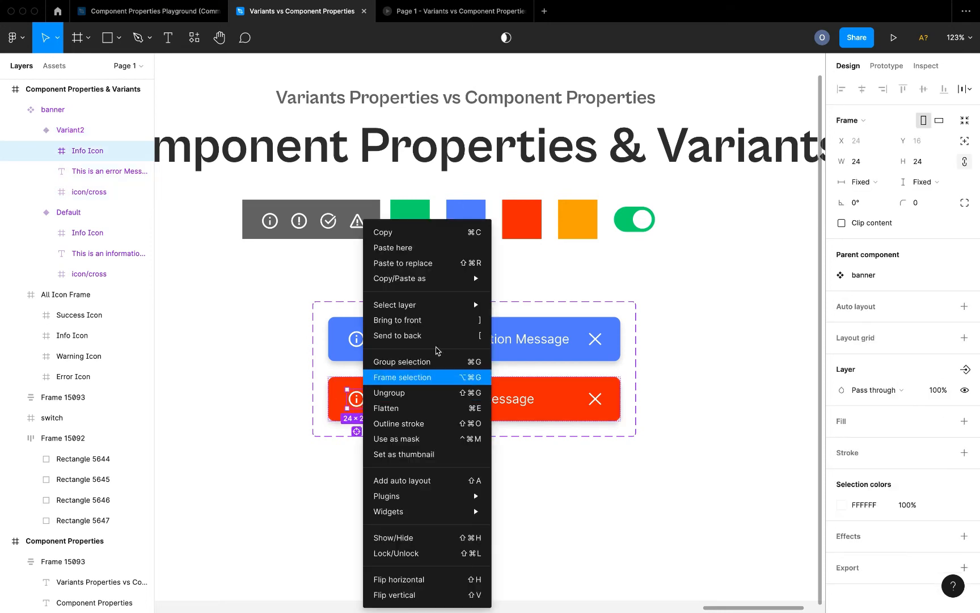
pyautogui.click(426, 262)
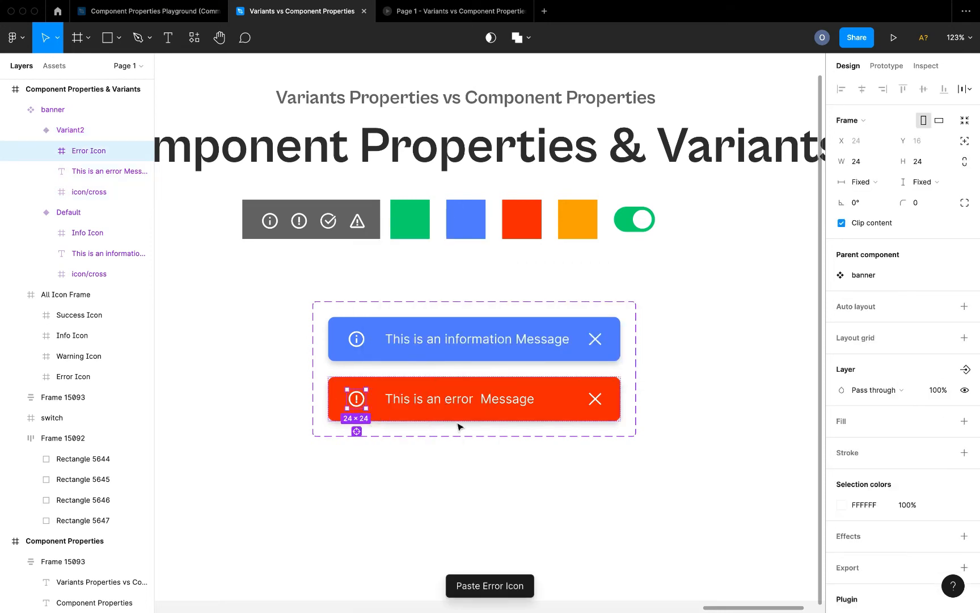
# Add a third variant to the banner component, based on the red error variant.
pyautogui.click(462, 460)
pyautogui.click(489, 404)
pyautogui.click(488, 406)
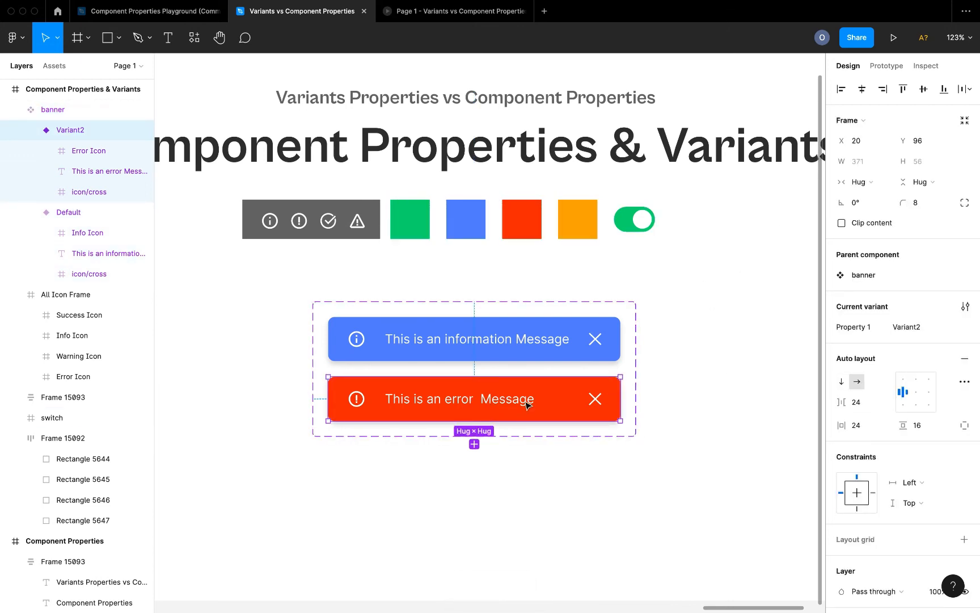
pyautogui.click(474, 444)
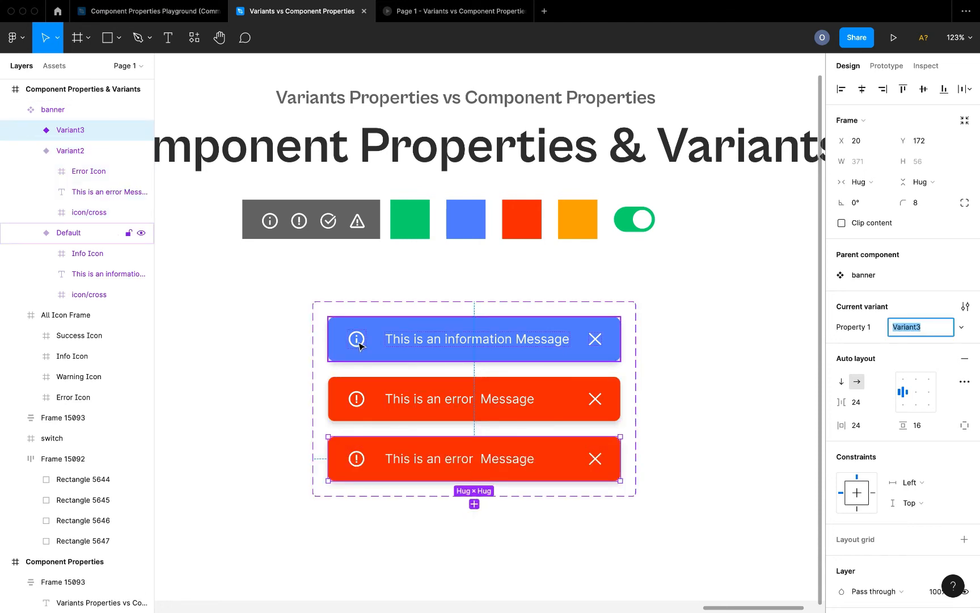
# Replace "an error" with "a warning message" in the third banner variant's text.
pyautogui.click(419, 460)
pyautogui.doubleClick(418, 460)
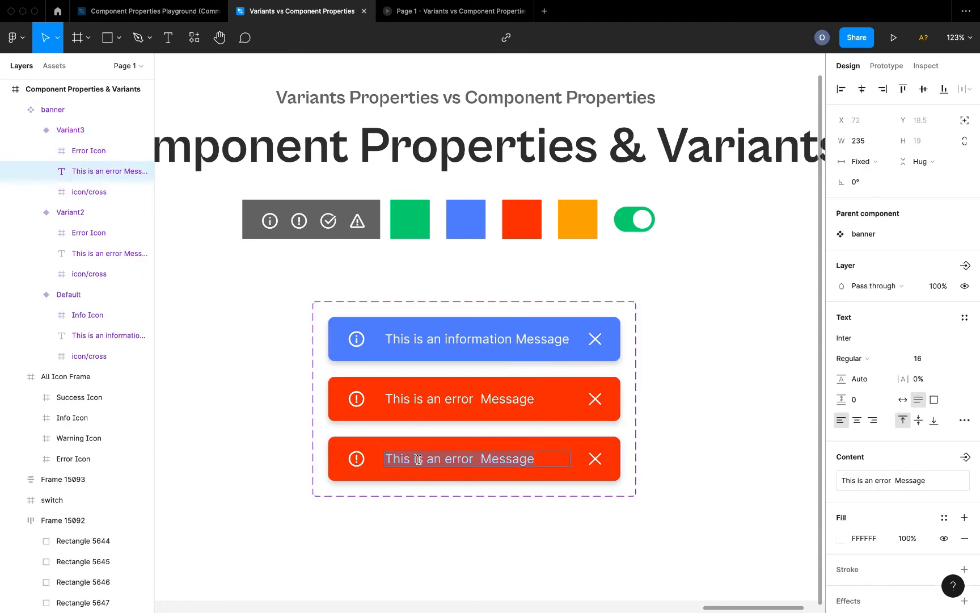
pyautogui.click(435, 459)
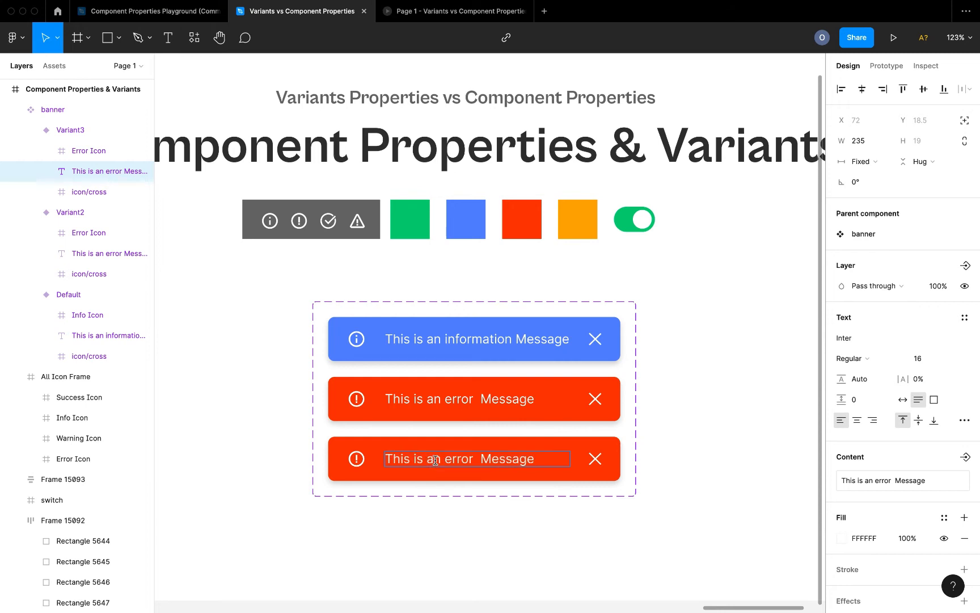
pyautogui.moveTo(435, 460); pyautogui.dragTo(478, 461)
pyautogui.write('warnin')
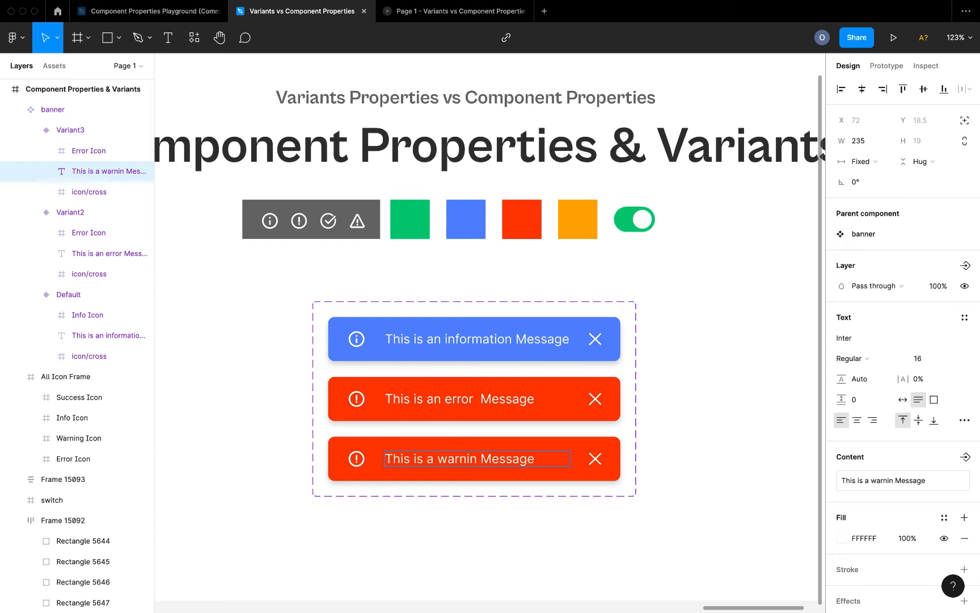
pyautogui.write('g message')
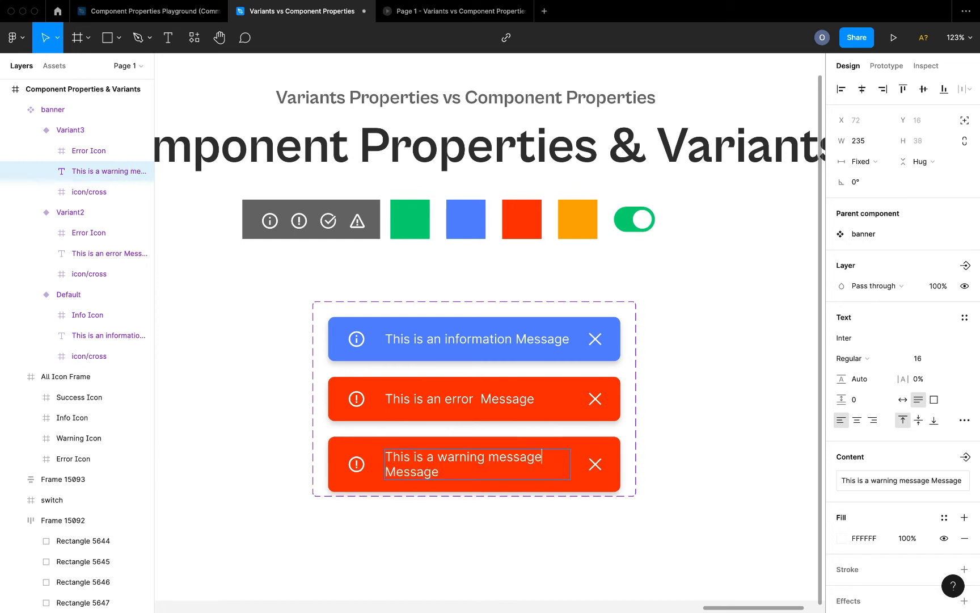
pyautogui.press('Escape')
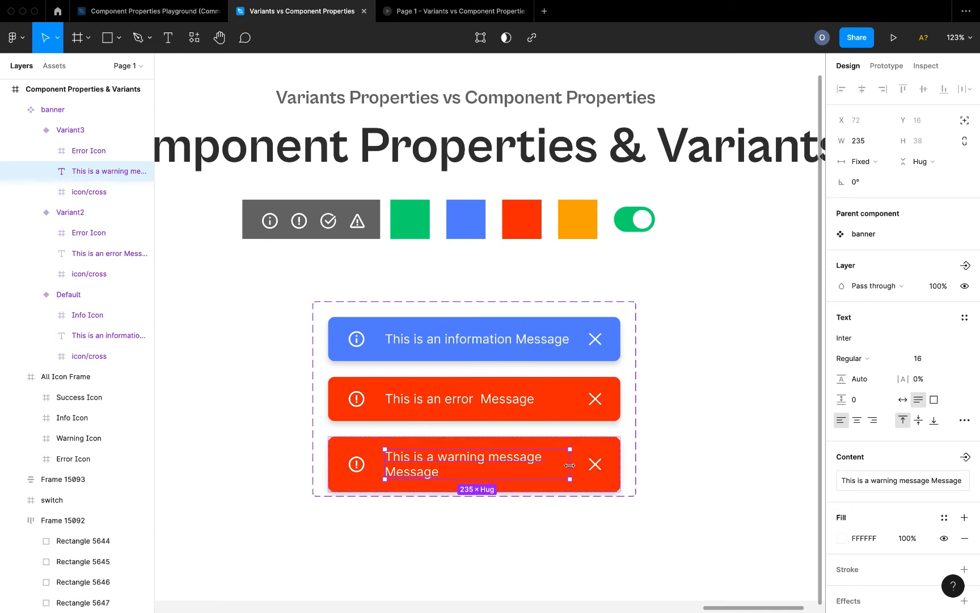
pyautogui.moveTo(570, 465)
pyautogui.mouseDown()
pyautogui.moveTo(597, 465)
pyautogui.moveTo(570, 464)
pyautogui.mouseUp()
pyautogui.click(662, 482)
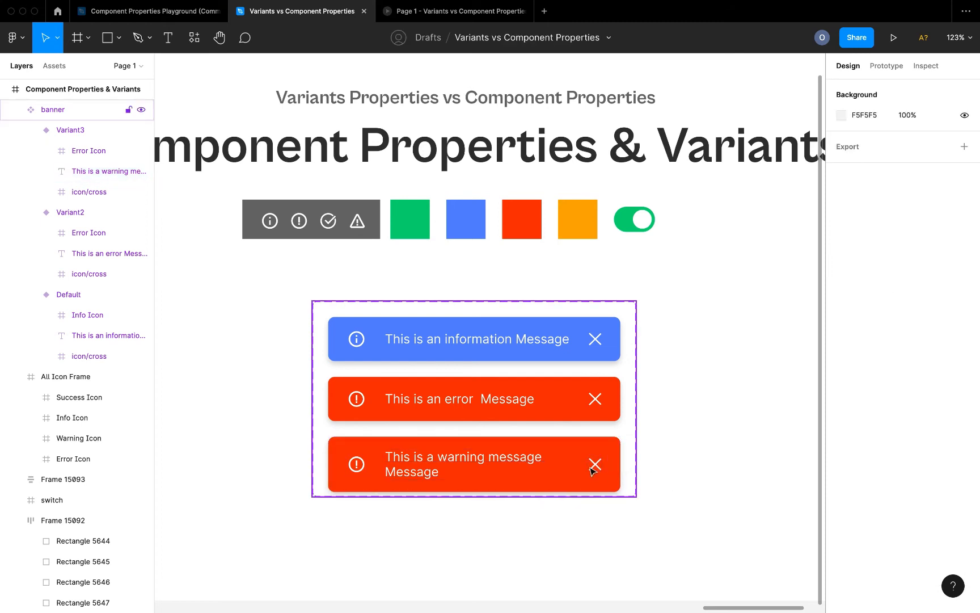
# Correct the third banner variant's text to read "This is a warning Message".
pyautogui.doubleClick(504, 462)
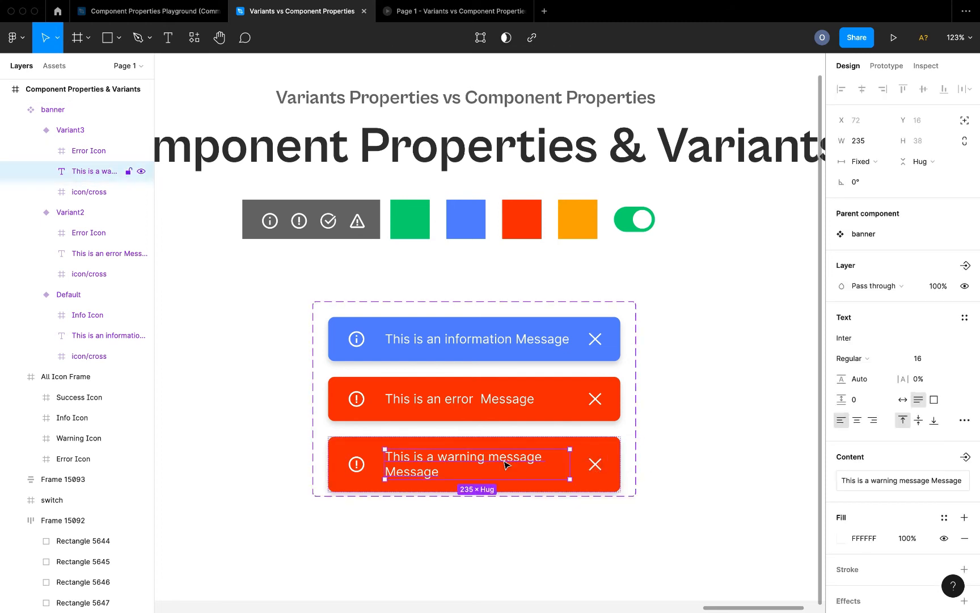
pyautogui.press('BackSpace')
pyautogui.press('BackSpace')
pyautogui.press('BackSpace')
pyautogui.press('BackSpace')
pyautogui.press('BackSpace')
pyautogui.press('BackSpace')
pyautogui.press('BackSpace')
pyautogui.press('BackSpace')
pyautogui.press('BackSpace')
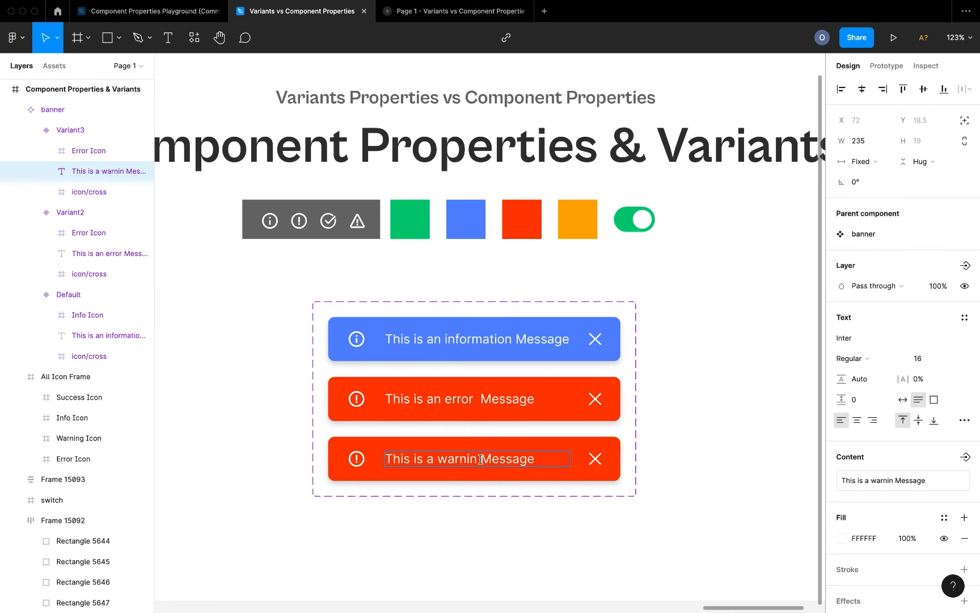
pyautogui.write('g')
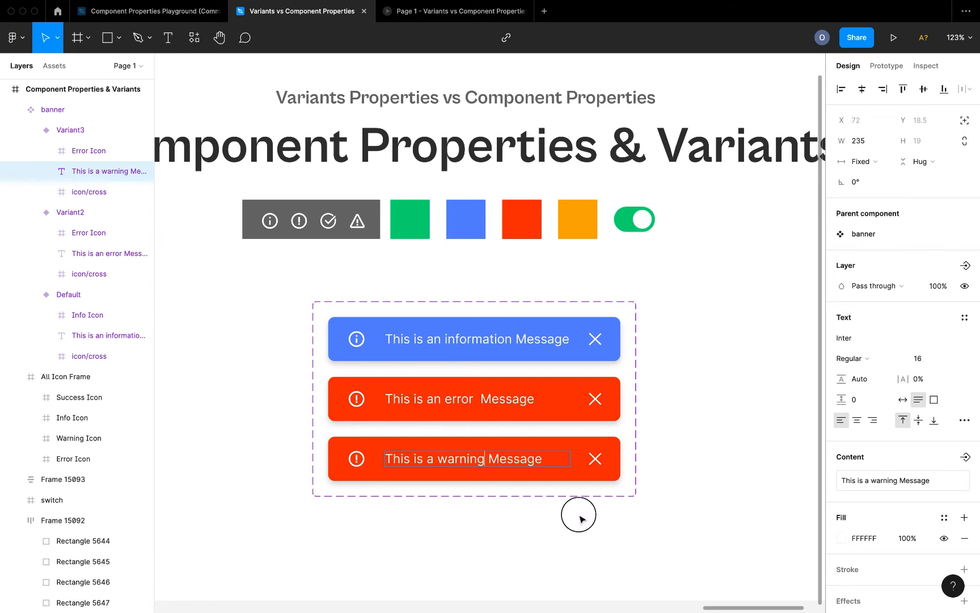
pyautogui.press('Escape')
pyautogui.press('Escape')
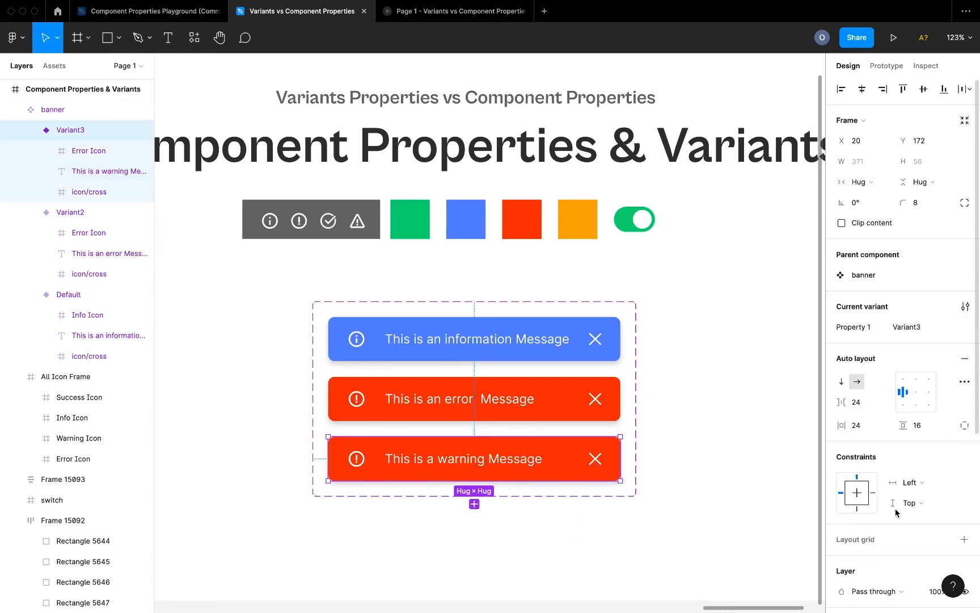
# Set the third banner variant's fill to the orange sampled from the orange swatch above.
pyautogui.scroll(-4, 834, 511)
pyautogui.click(841, 543)
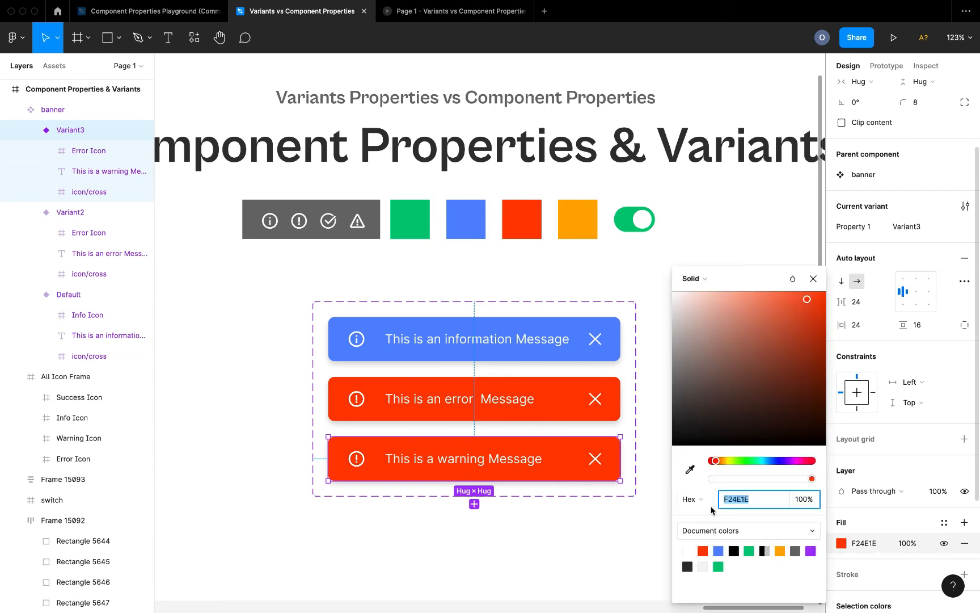
pyautogui.click(690, 469)
pyautogui.click(578, 229)
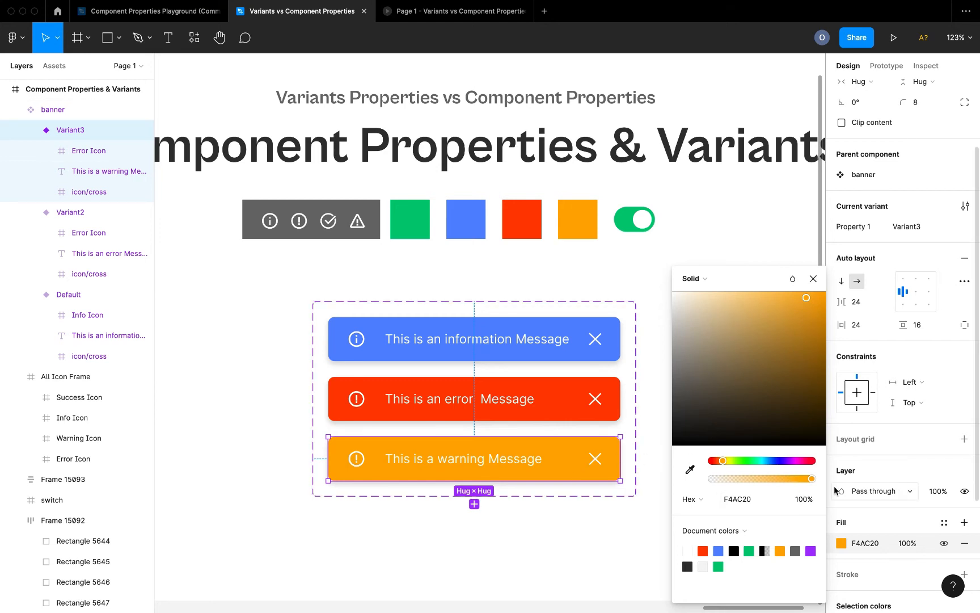
# Replace the error icon in the orange banner variant with a copy of the Warning Icon from the All Icon Frame.
pyautogui.click(357, 463)
pyautogui.doubleClick(357, 221)
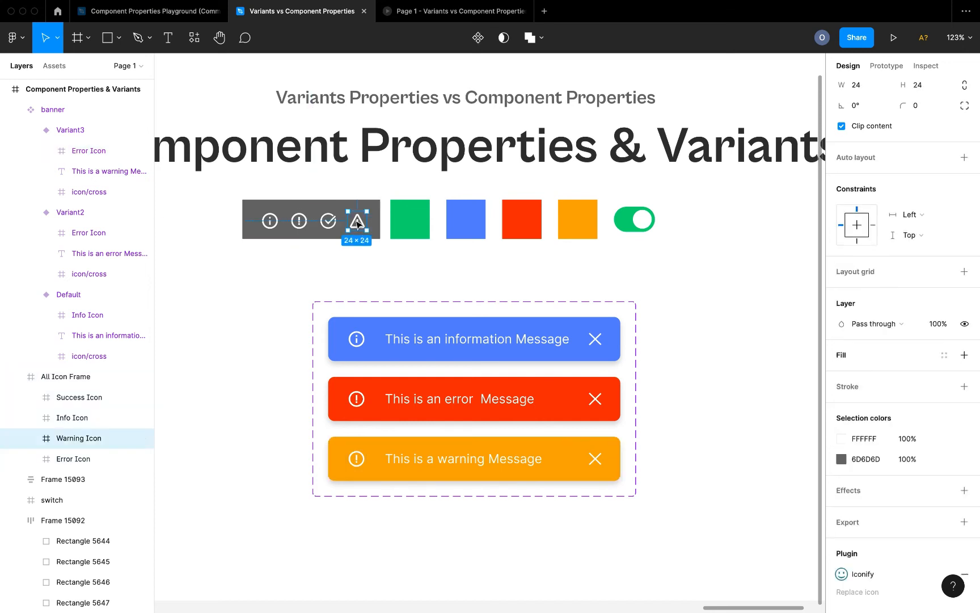
pyautogui.click(354, 464)
pyautogui.rightClick(355, 461)
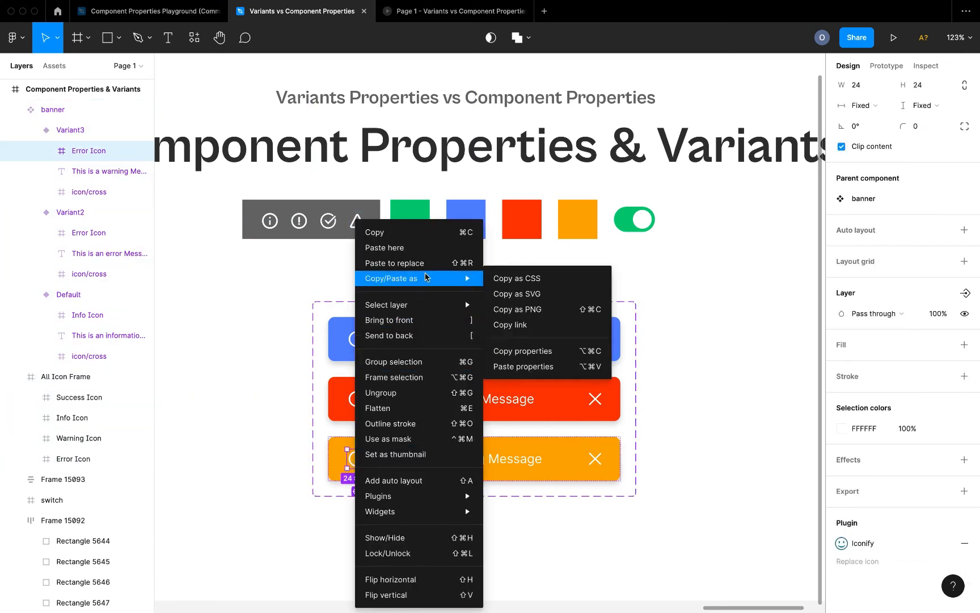
pyautogui.click(420, 266)
pyautogui.click(525, 502)
# Add a fourth variant to the banner component set.
pyautogui.click(536, 468)
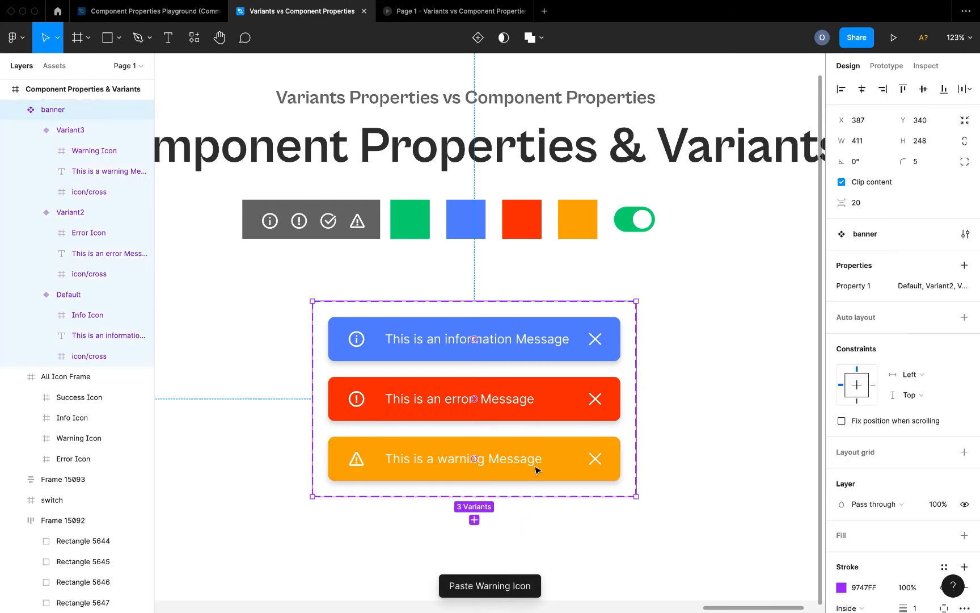
pyautogui.click(530, 472)
pyautogui.click(475, 520)
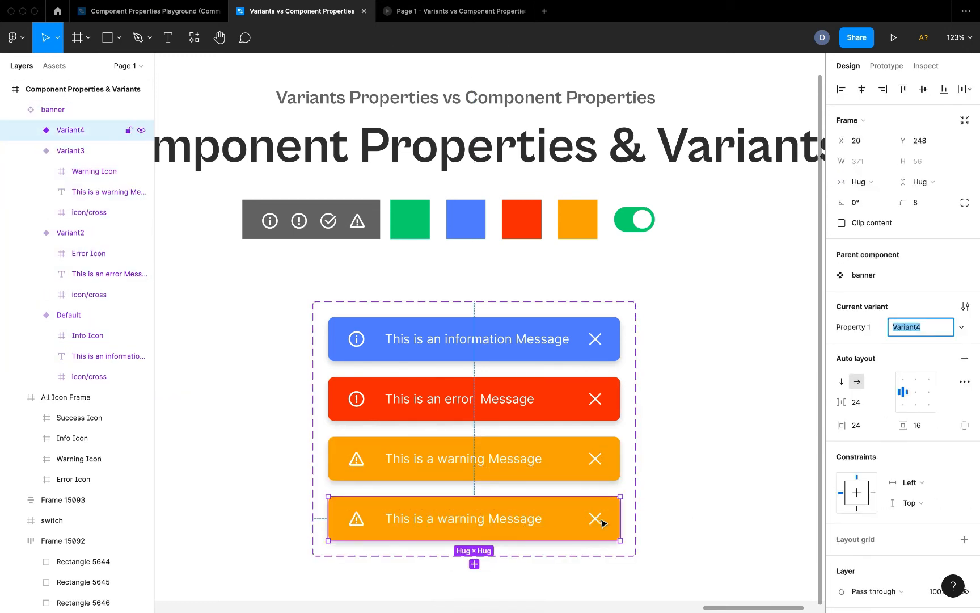
# Set the fourth banner variant's fill to the green sampled from the green swatch above.
pyautogui.scroll(-3, 867, 532)
pyautogui.click(842, 529)
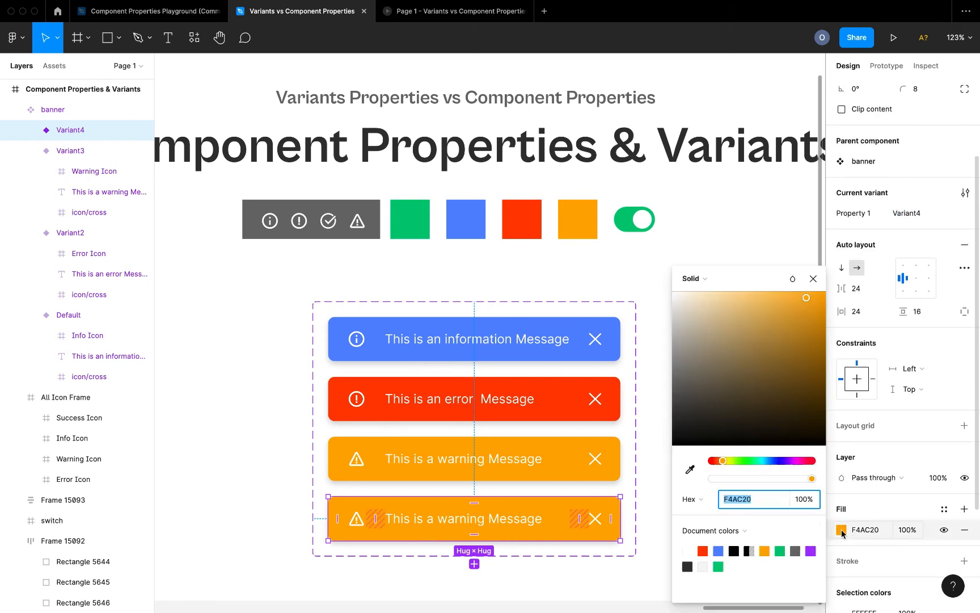
pyautogui.click(690, 469)
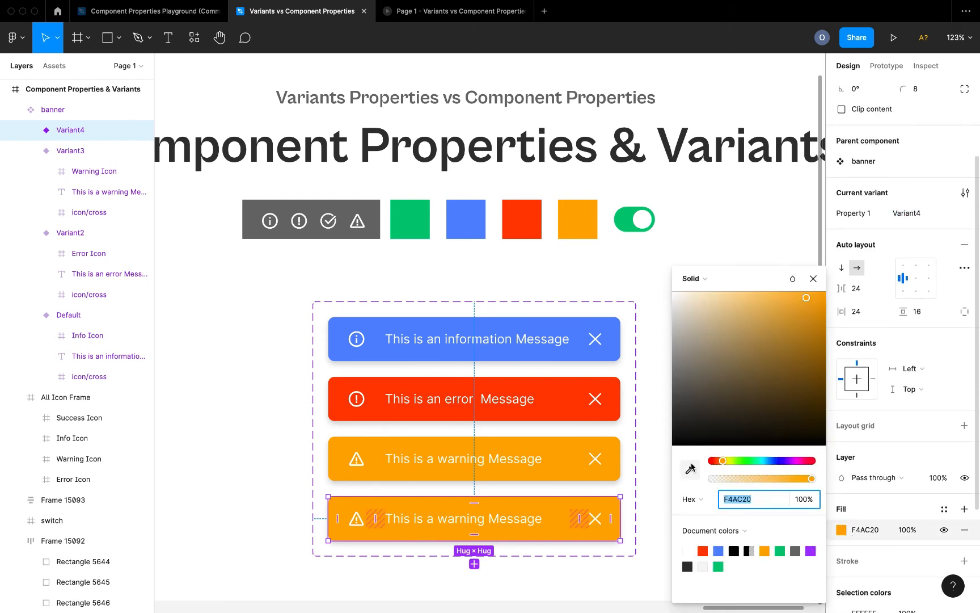
pyautogui.click(409, 220)
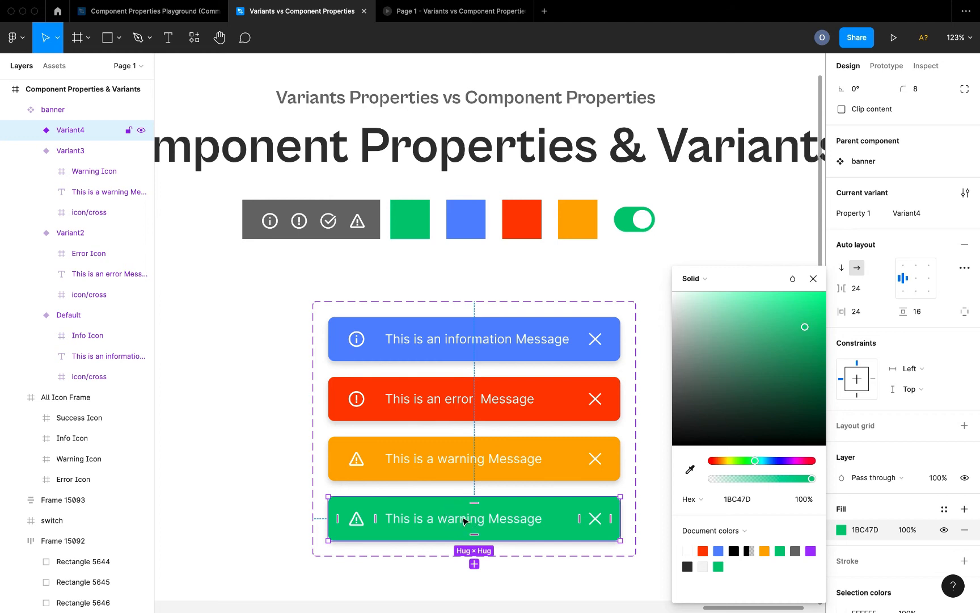
# Change the green banner variant's message text to "This is a success Message".
pyautogui.click(464, 521)
pyautogui.doubleClick(411, 521)
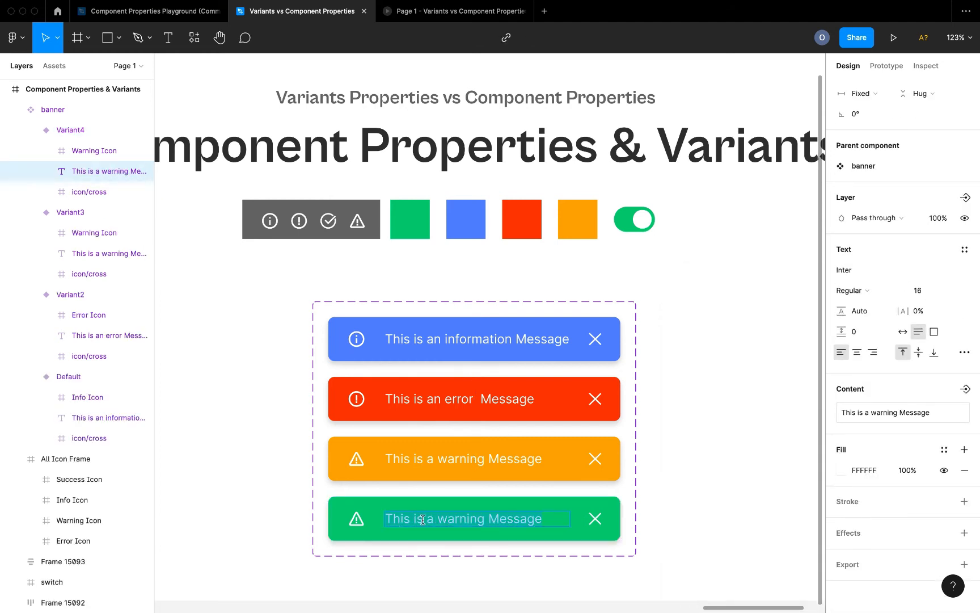
pyautogui.click(433, 520)
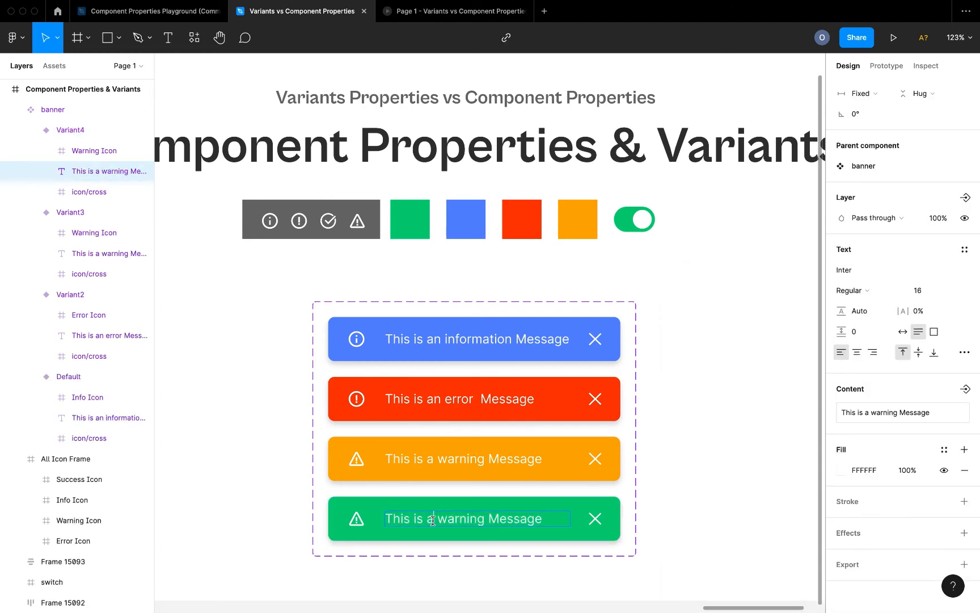
pyautogui.doubleClick(449, 520)
pyautogui.write('success')
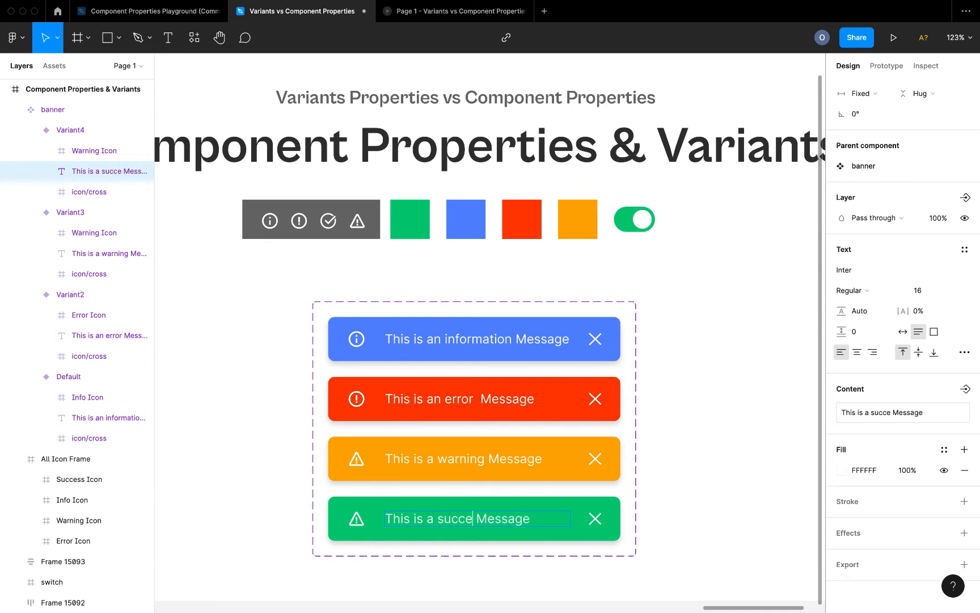
pyautogui.press('Escape')
pyautogui.press('Escape')
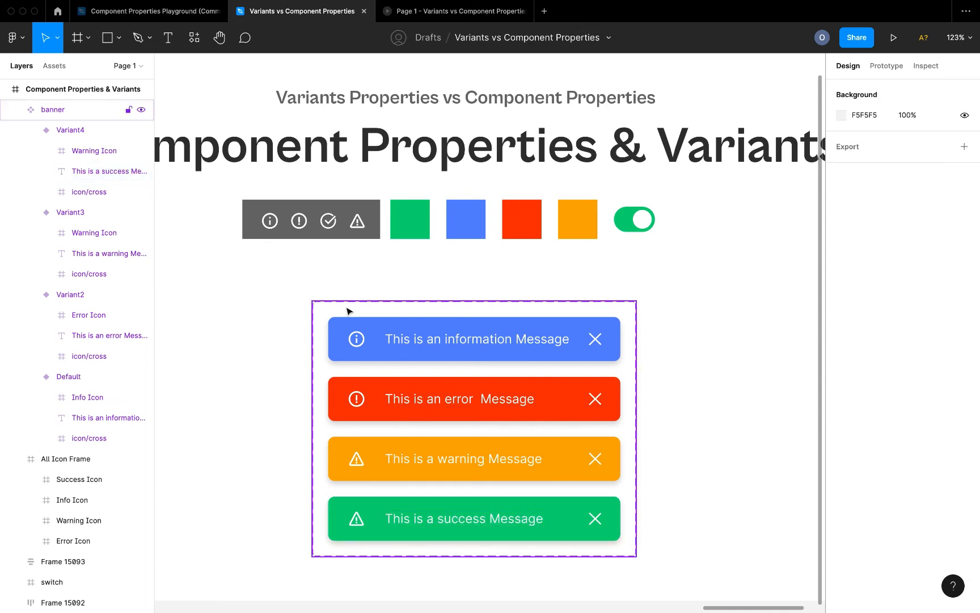
# Replace the warning icon in the green banner variant with a copy of the Success Icon from the All Icon Frame.
pyautogui.keyDown('super'); pyautogui.click(328, 221); pyautogui.keyUp('super')
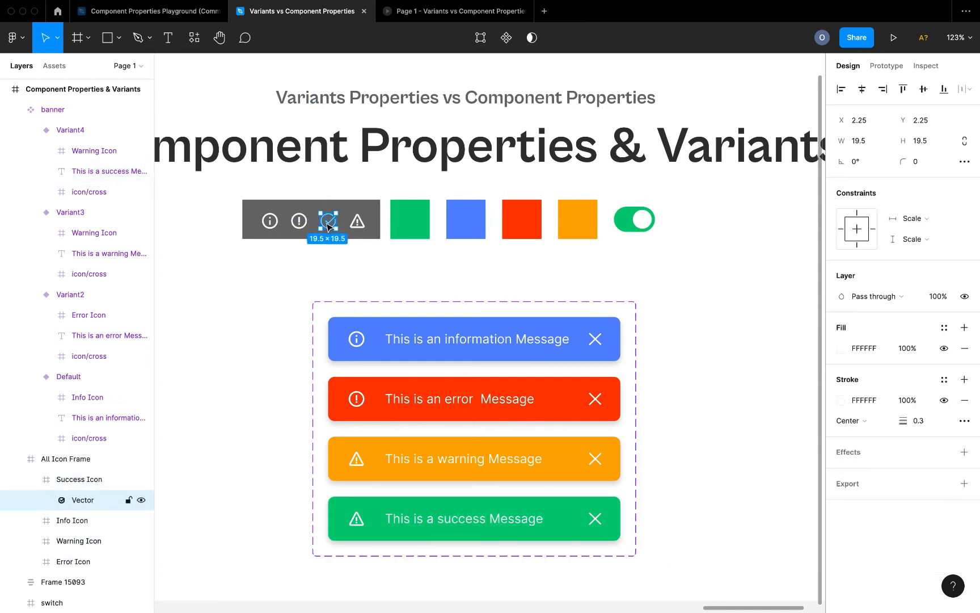
pyautogui.hotkey('shift', 'Return')
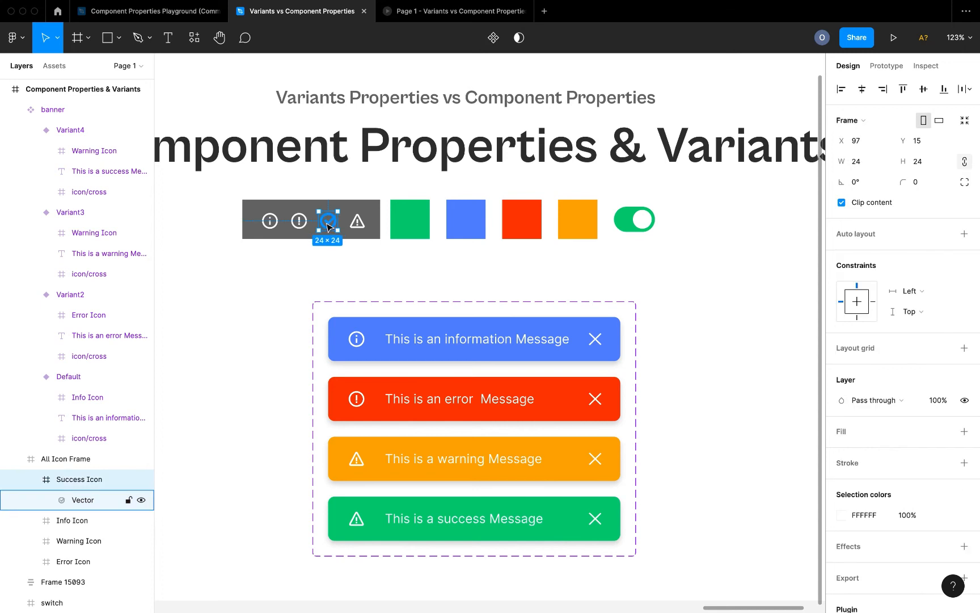
pyautogui.keyDown('super'); pyautogui.click(354, 522); pyautogui.keyUp('super')
pyautogui.rightClick(358, 523)
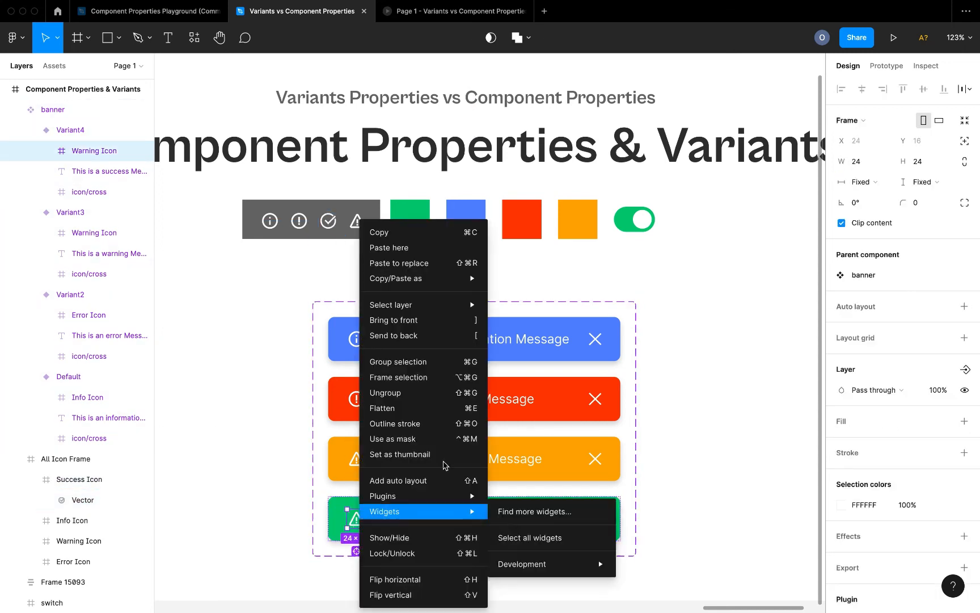
pyautogui.click(428, 263)
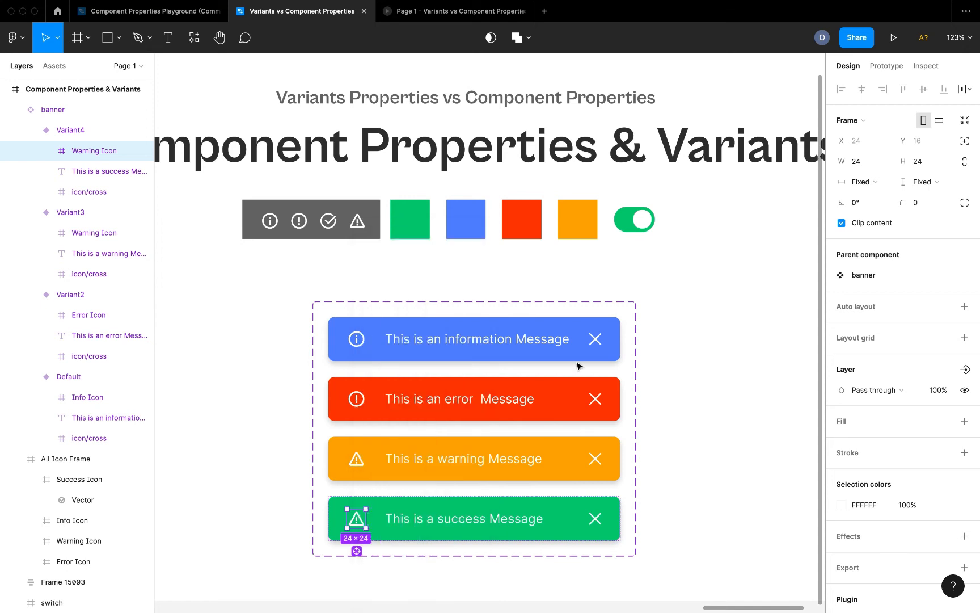
pyautogui.click(741, 414)
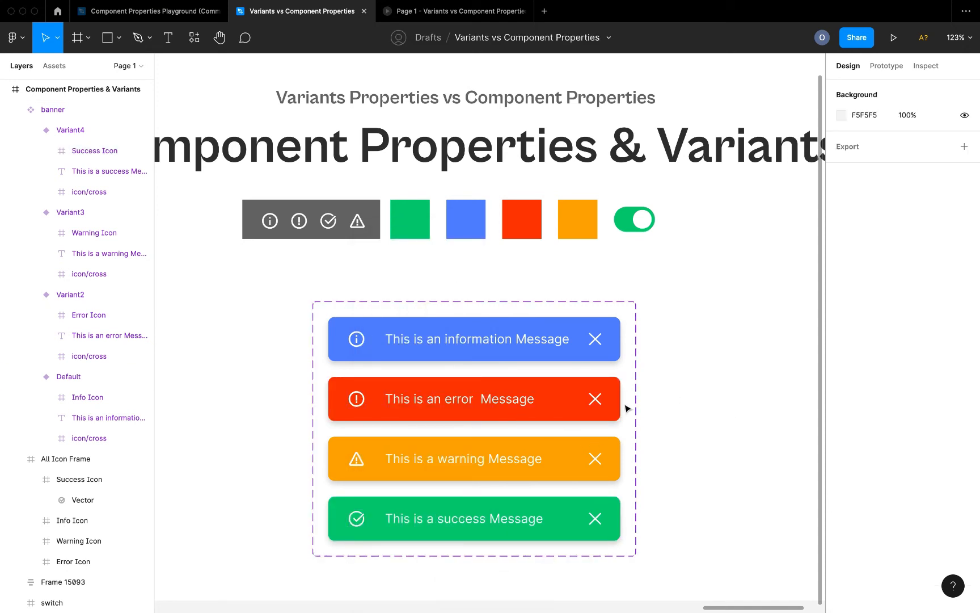
pyautogui.scroll(-4, 595, 394)
pyautogui.scroll(-1, 595, 394)
pyautogui.click(545, 359)
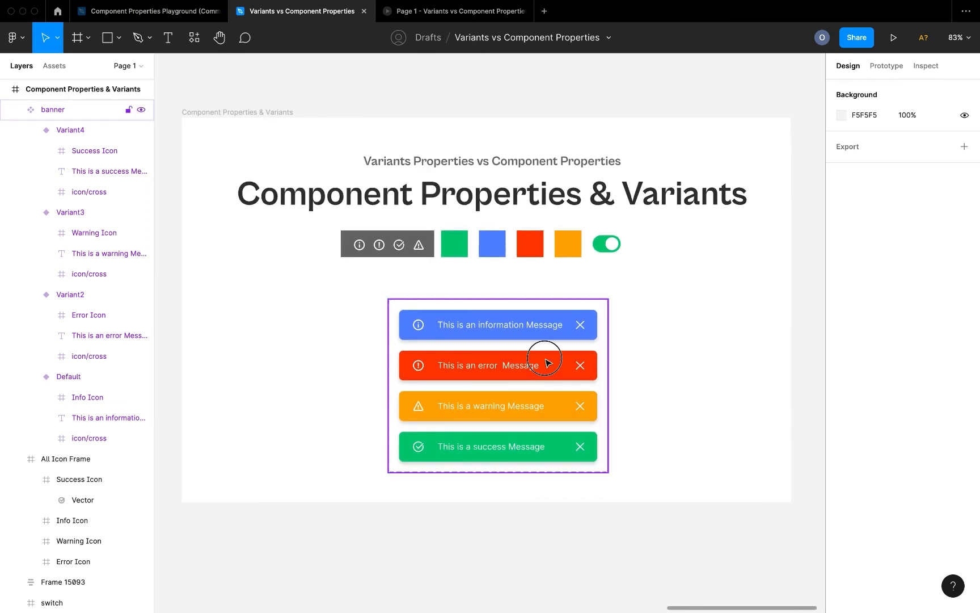
pyautogui.scroll(5, 546, 363)
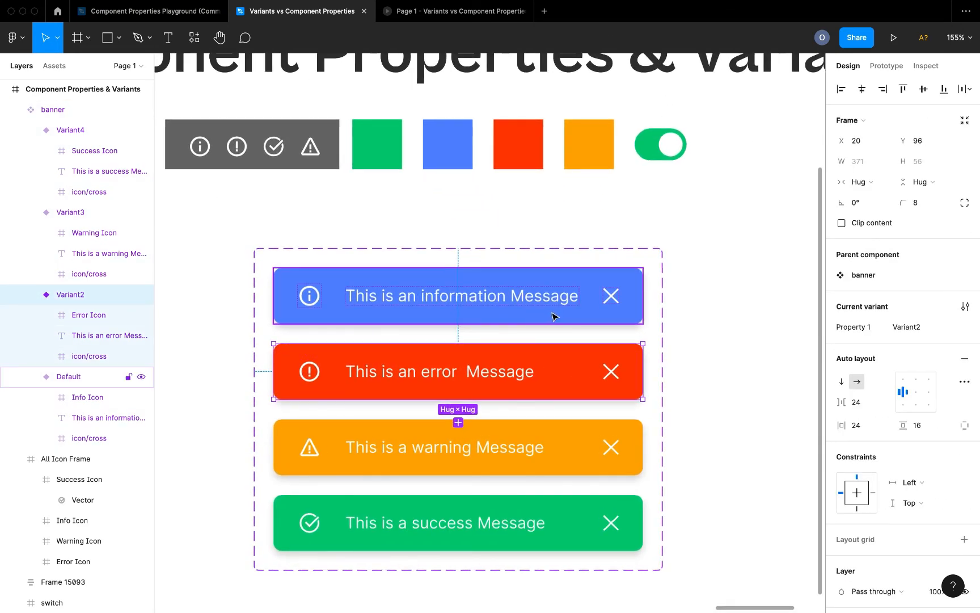
pyautogui.click(595, 320)
pyautogui.scroll(-5, 595, 321)
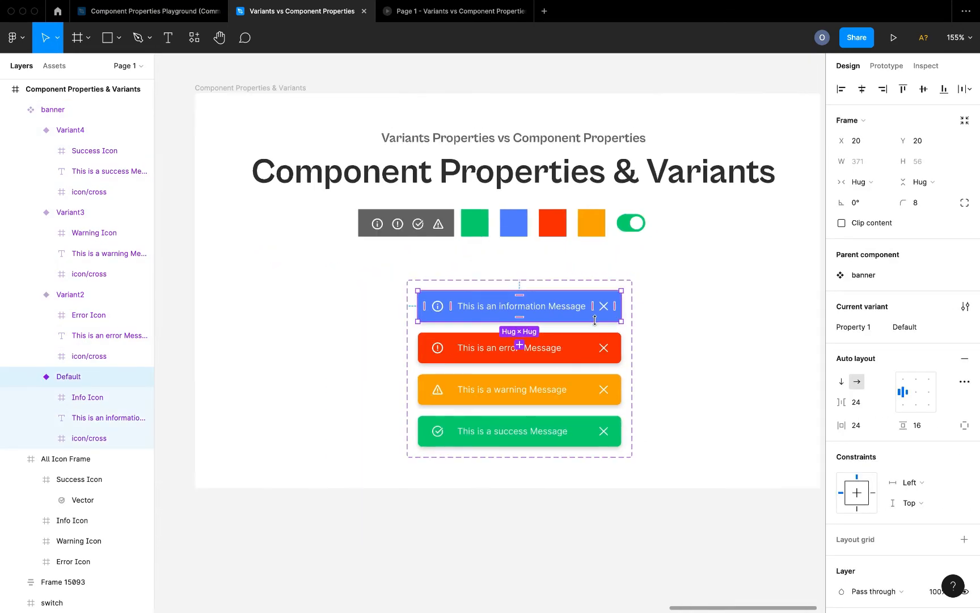
pyautogui.click(667, 324)
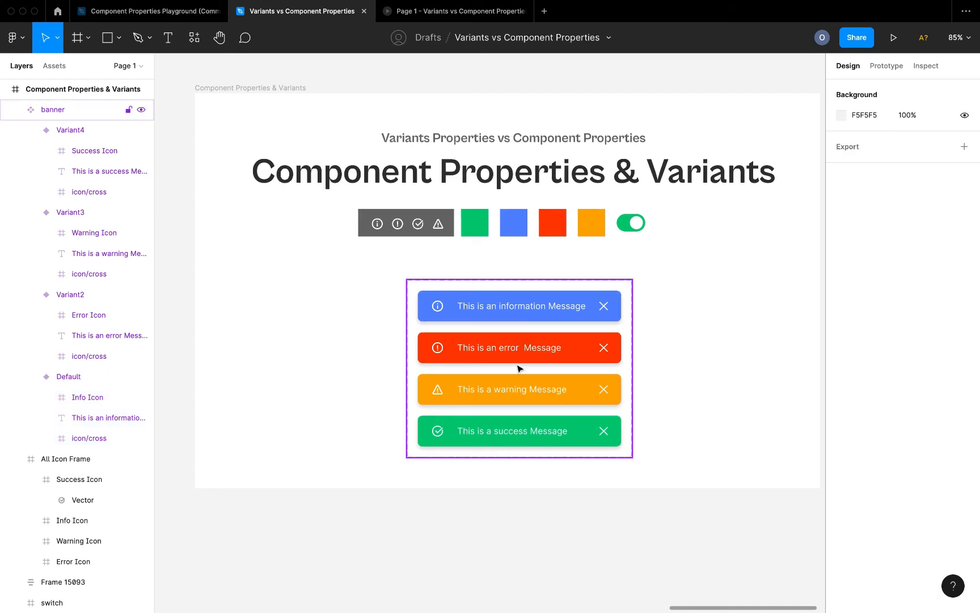
# Rename the banner component set's variant property to "Snackbar Types".
pyautogui.click(570, 321)
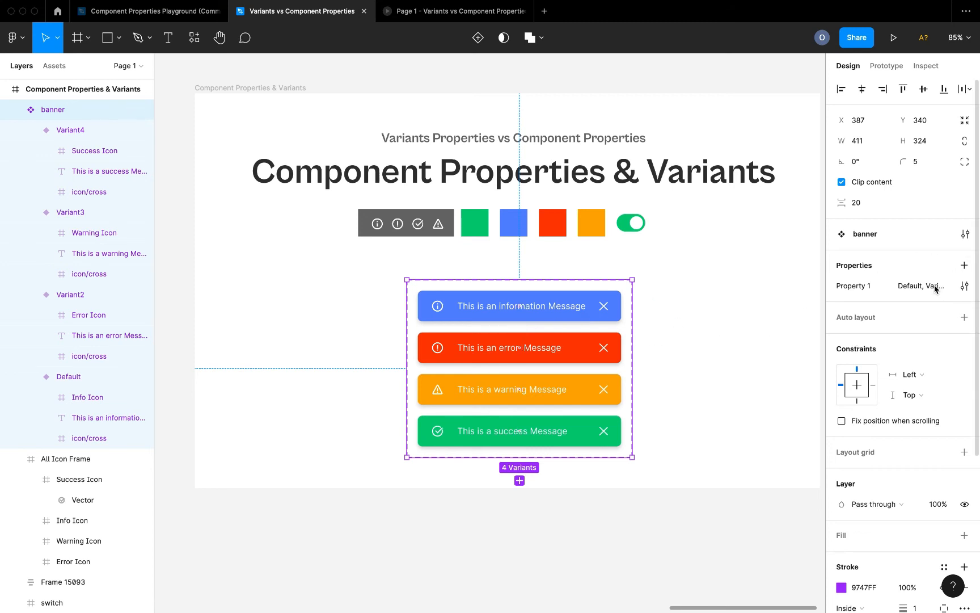
pyautogui.click(966, 287)
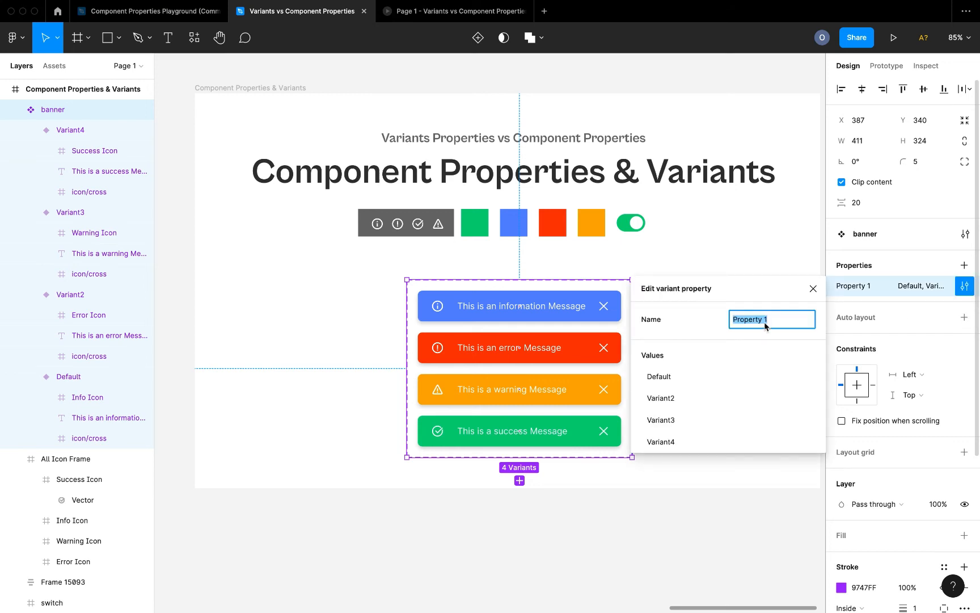
pyautogui.write('Snackbar Types')
pyautogui.press('Return')
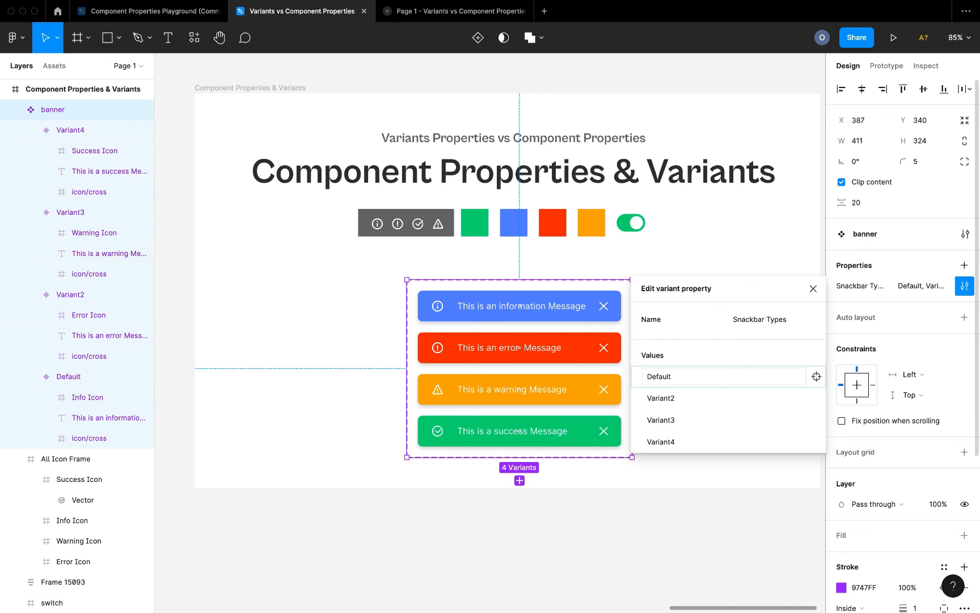
# Rename the four Snackbar Types values, in order, to Information, error, warning and success.
pyautogui.doubleClick(659, 379)
pyautogui.press('BackSpace')
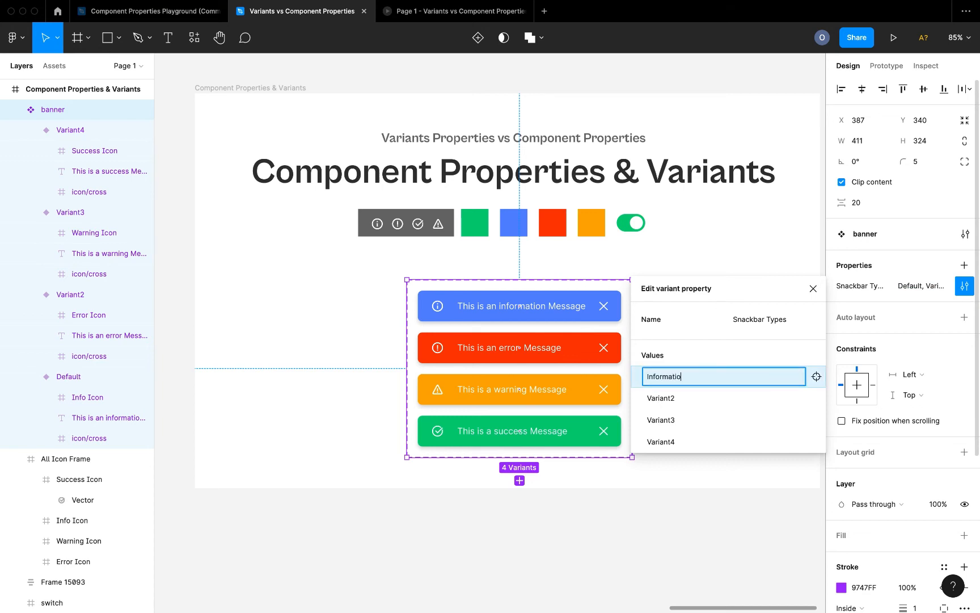
pyautogui.write('Information')
pyautogui.doubleClick(658, 398)
pyautogui.write('error')
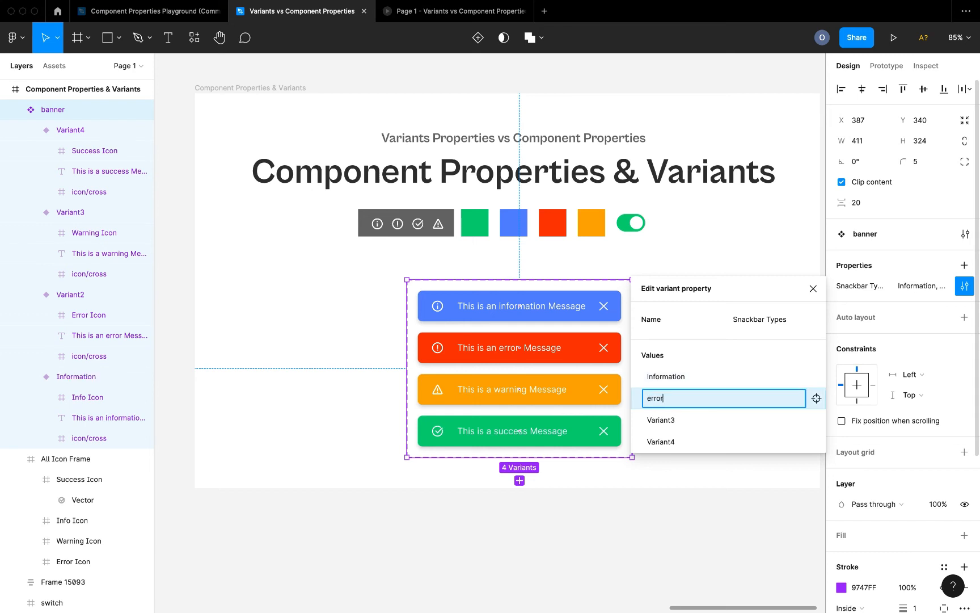
pyautogui.doubleClick(661, 419)
pyautogui.write('w')
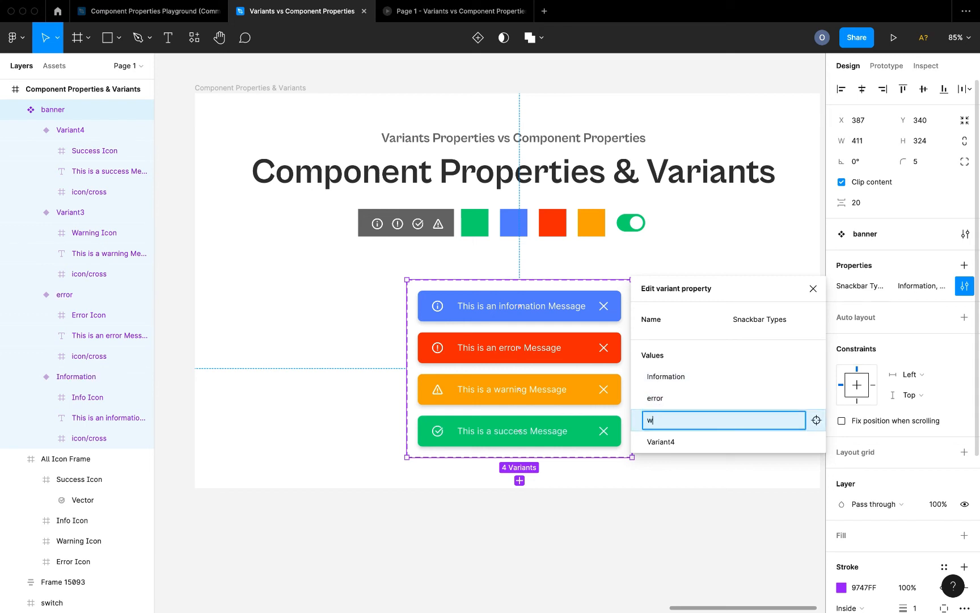
pyautogui.write('arning')
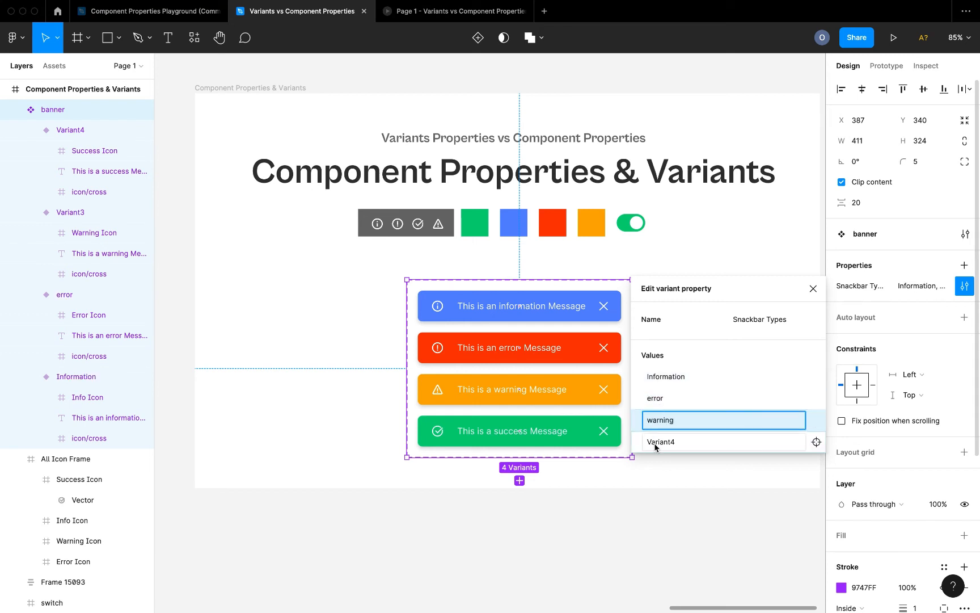
pyautogui.doubleClick(661, 443)
pyautogui.write('success')
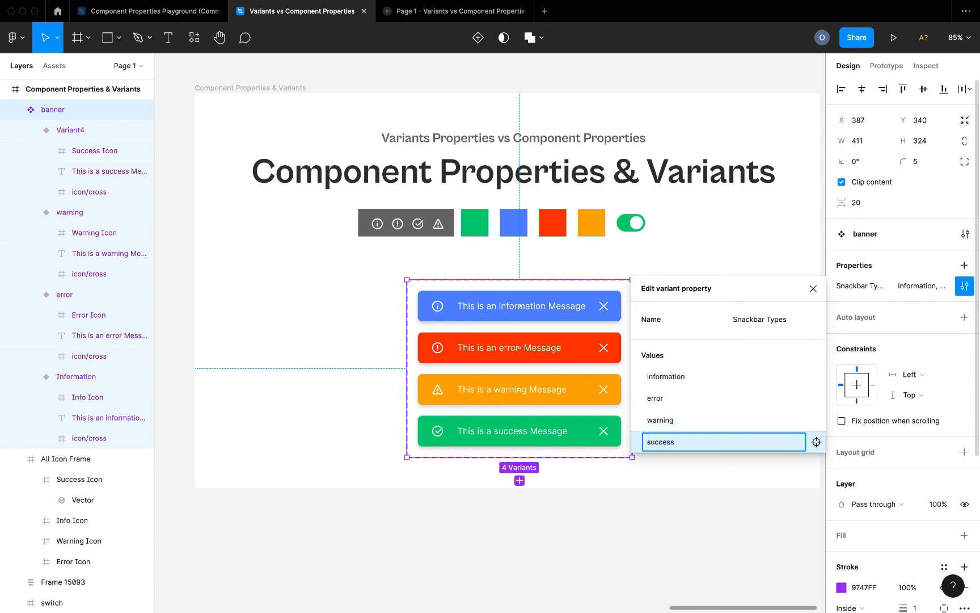
pyautogui.press('Return')
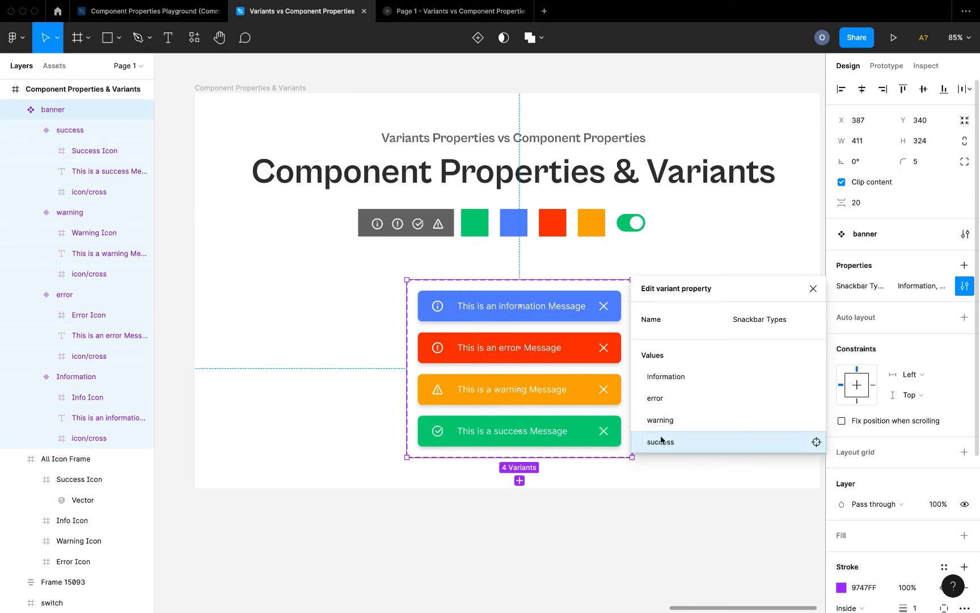
pyautogui.click(667, 482)
# Place an instance of the information banner beside the component set and switch its Snackbar Types value through error and warning to success.
pyautogui.moveTo(565, 309); pyautogui.dragTo(769, 343)
pyautogui.click(446, 305)
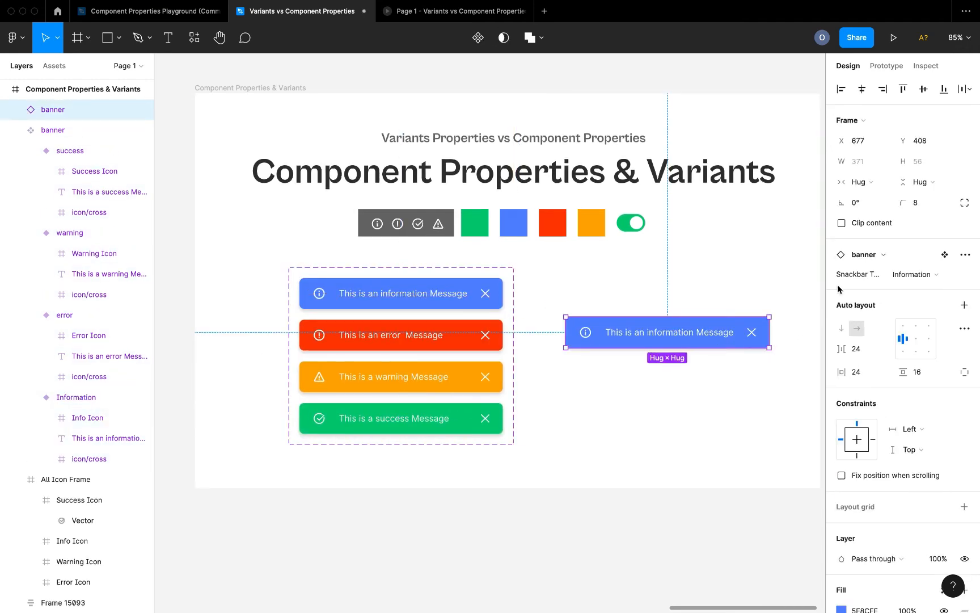
pyautogui.click(914, 276)
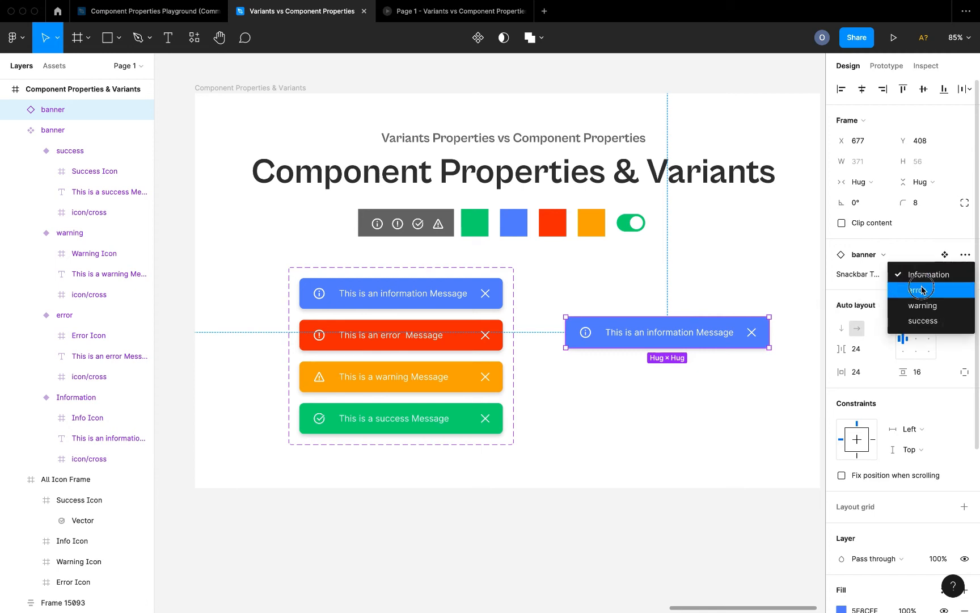
pyautogui.click(918, 290)
pyautogui.click(915, 280)
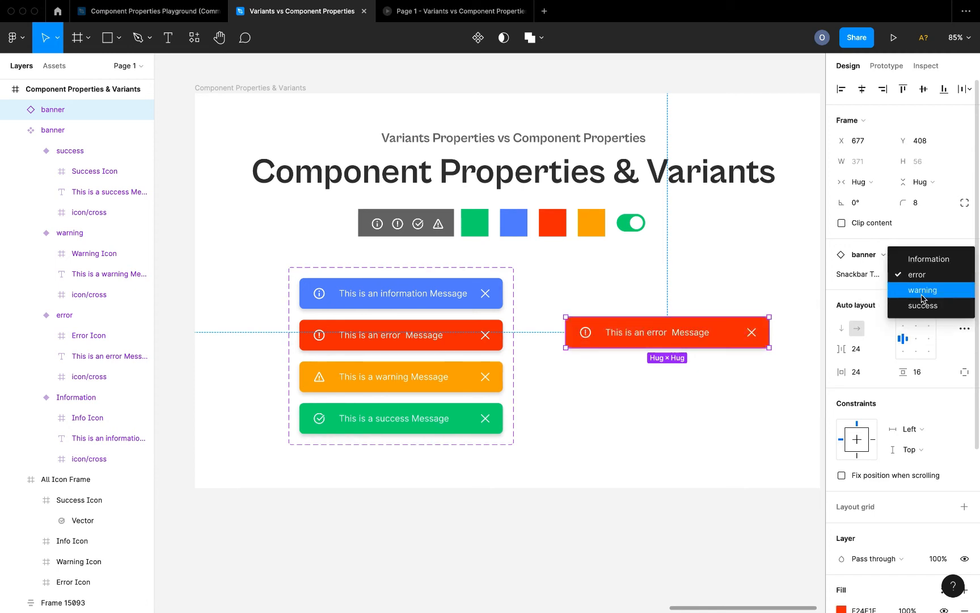
pyautogui.click(921, 292)
pyautogui.click(919, 279)
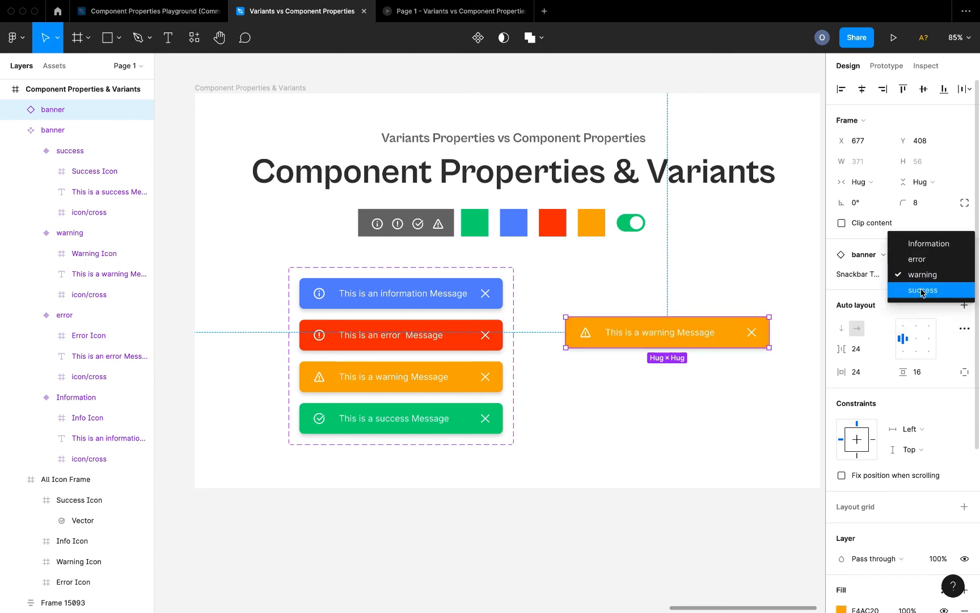
pyautogui.click(922, 290)
pyautogui.click(767, 374)
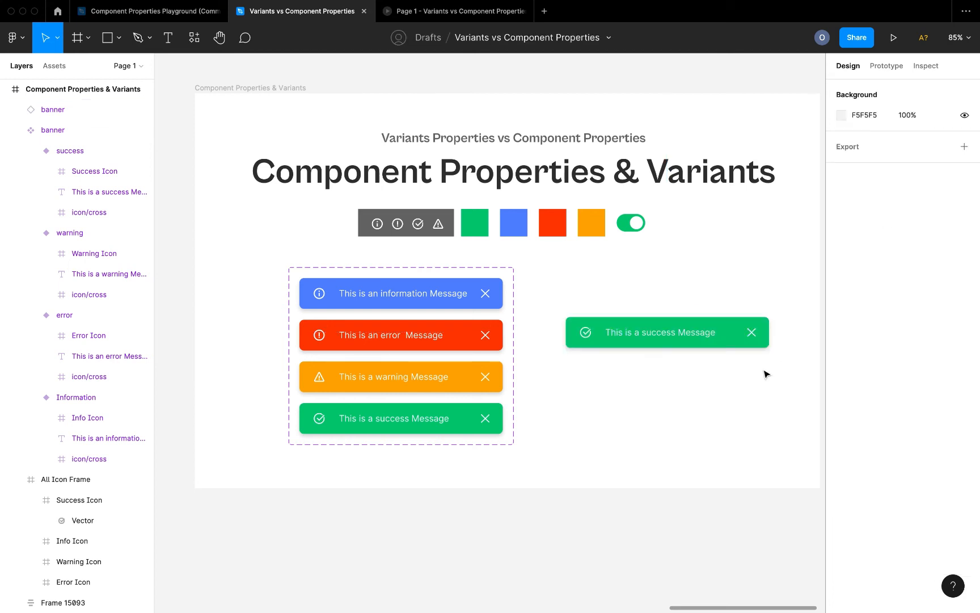
# Reposition the banner component set to about X 92, Y 322 and the green banner instance to about X 632, Y 382.
pyautogui.hscroll(1, 767, 374)
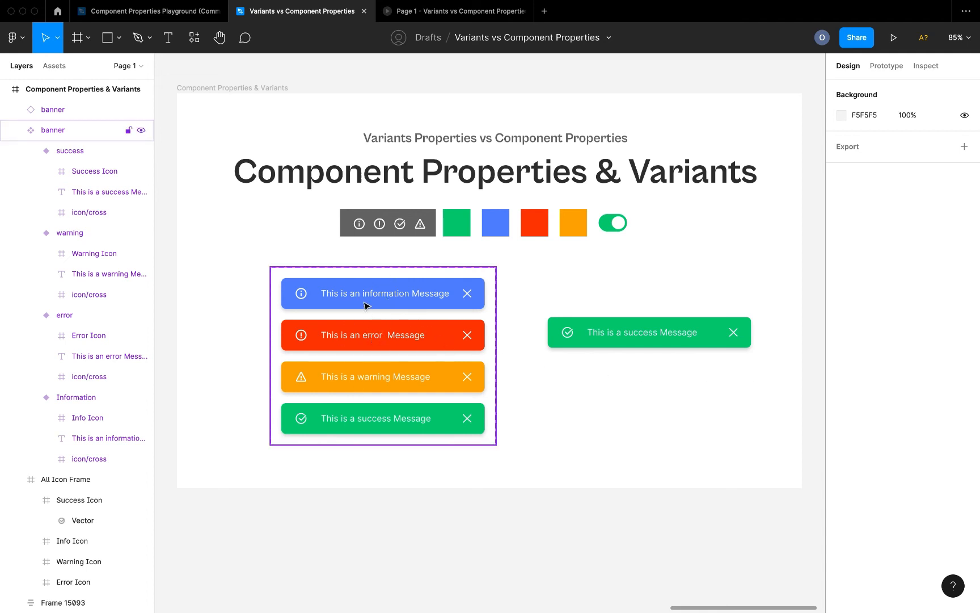
pyautogui.click(385, 298)
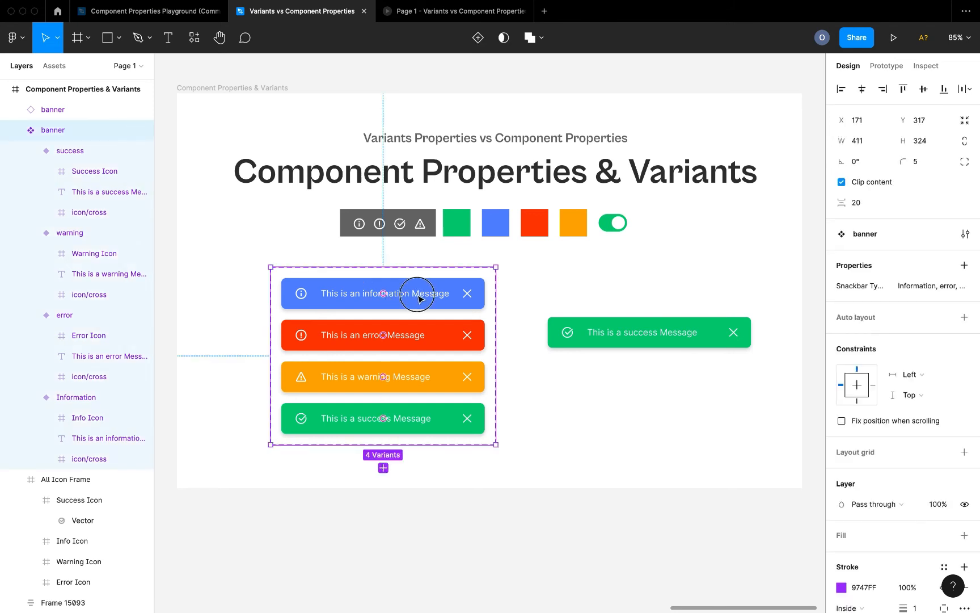
pyautogui.moveTo(417, 296); pyautogui.dragTo(380, 301)
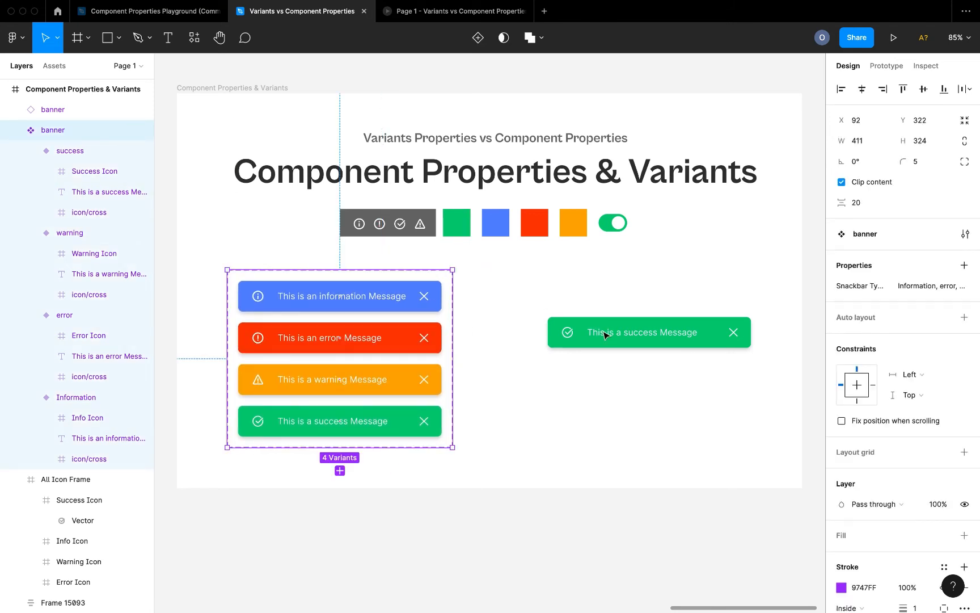
pyautogui.click(657, 339)
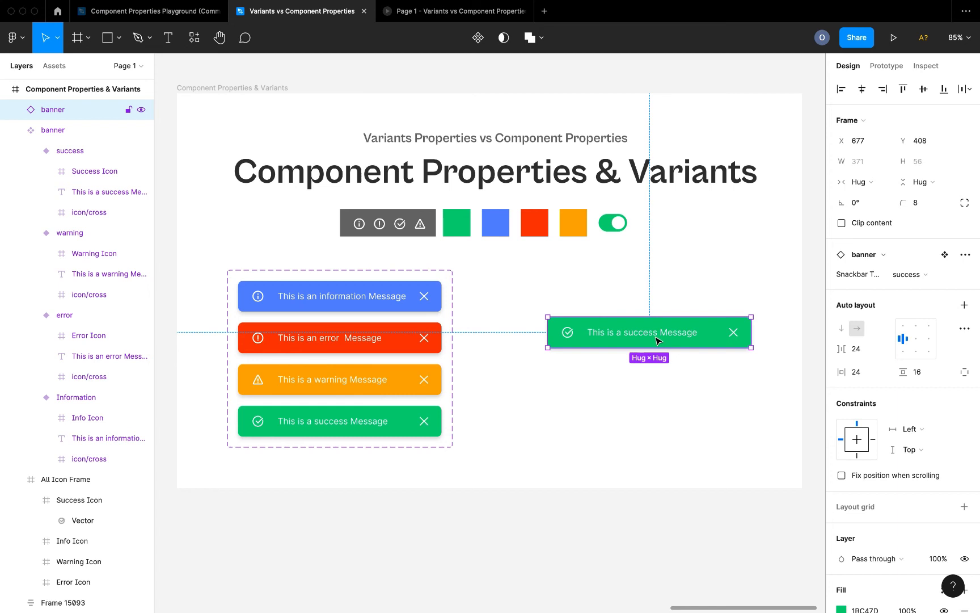
pyautogui.moveTo(638, 334); pyautogui.dragTo(643, 323)
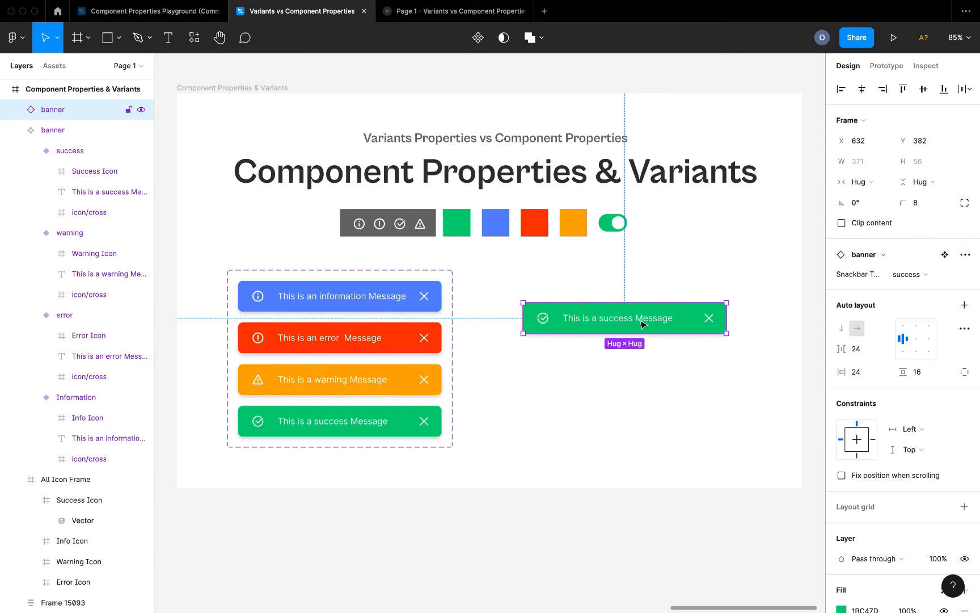
# Detach the green banner instance from its component set and turn it into a standalone component.
pyautogui.rightClick(643, 324)
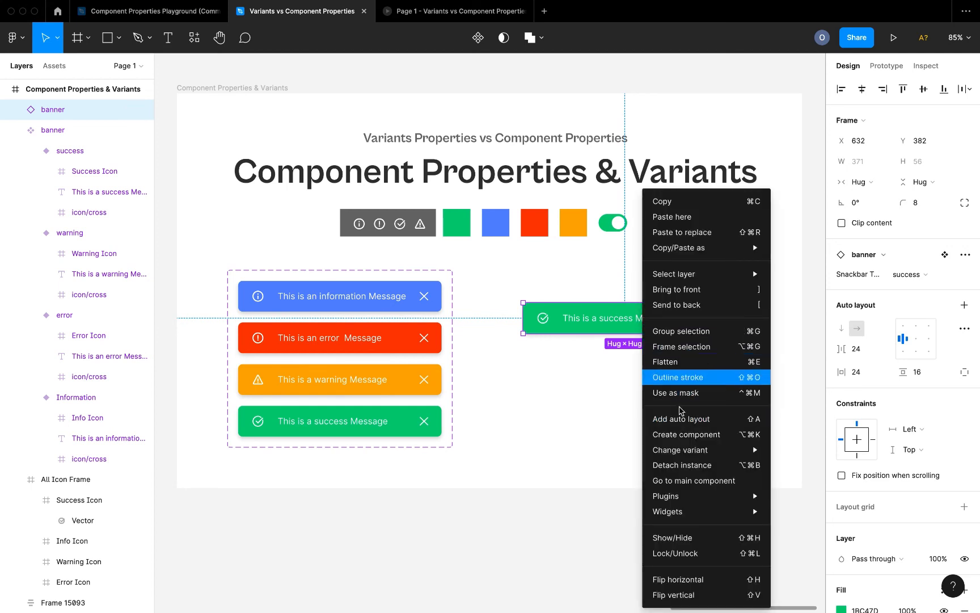
pyautogui.click(687, 470)
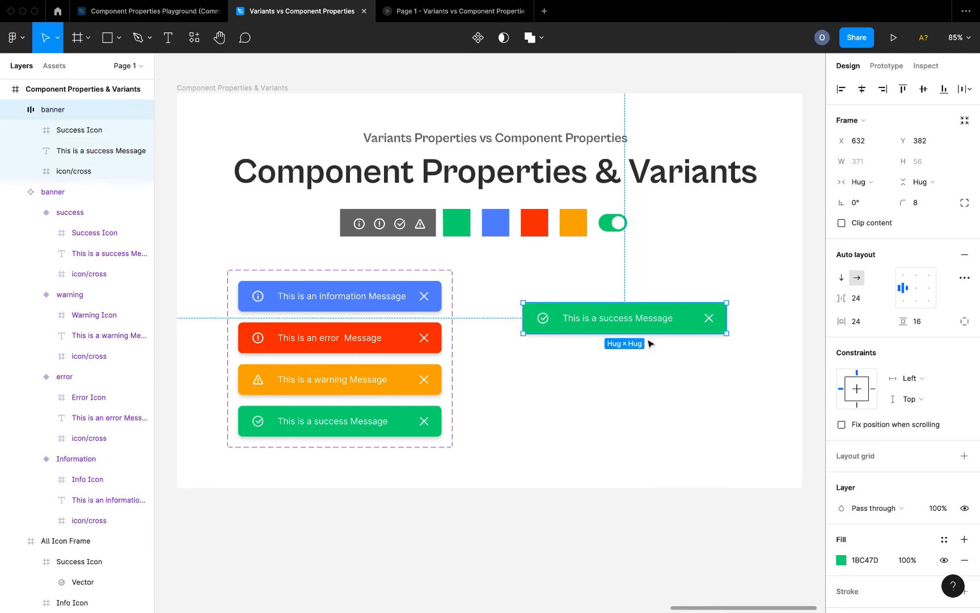
pyautogui.click(478, 38)
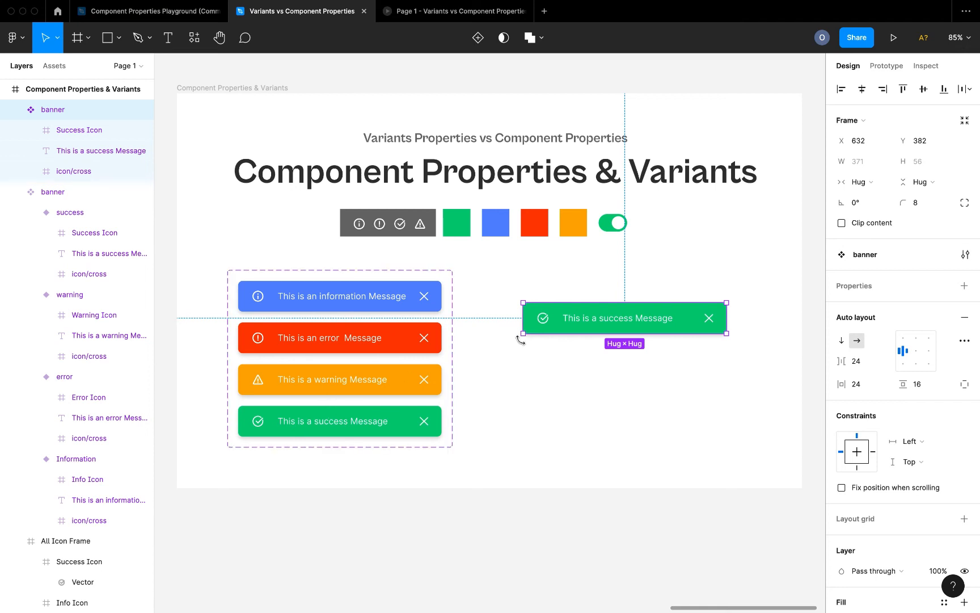
# Convert the warning, success, error and info icons in the All Icon Frame into four separate components.
pyautogui.doubleClick(419, 224)
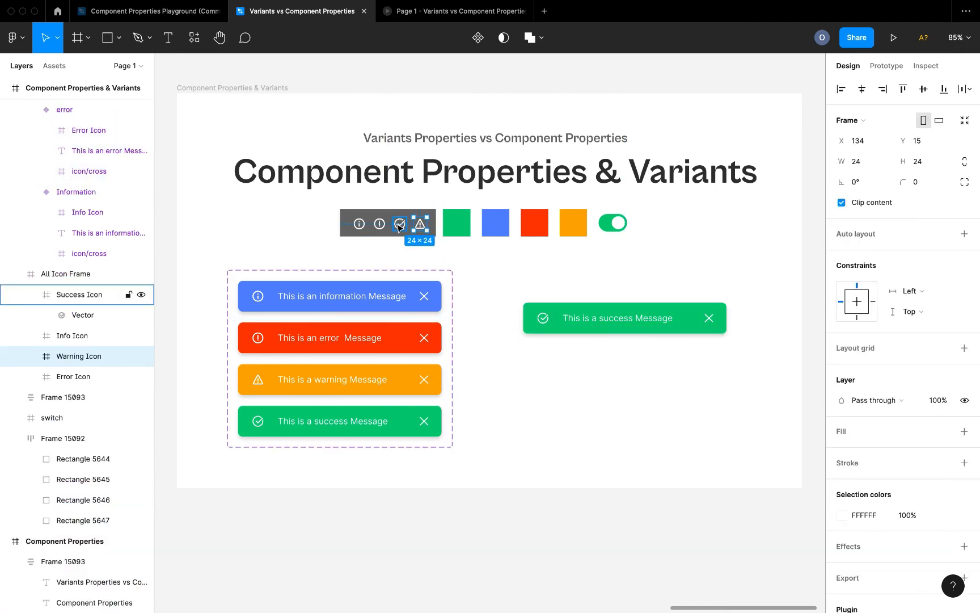
pyautogui.keyDown('shift'); pyautogui.click(400, 226); pyautogui.keyUp('shift')
pyautogui.keyDown('shift'); pyautogui.click(379, 225); pyautogui.keyUp('shift')
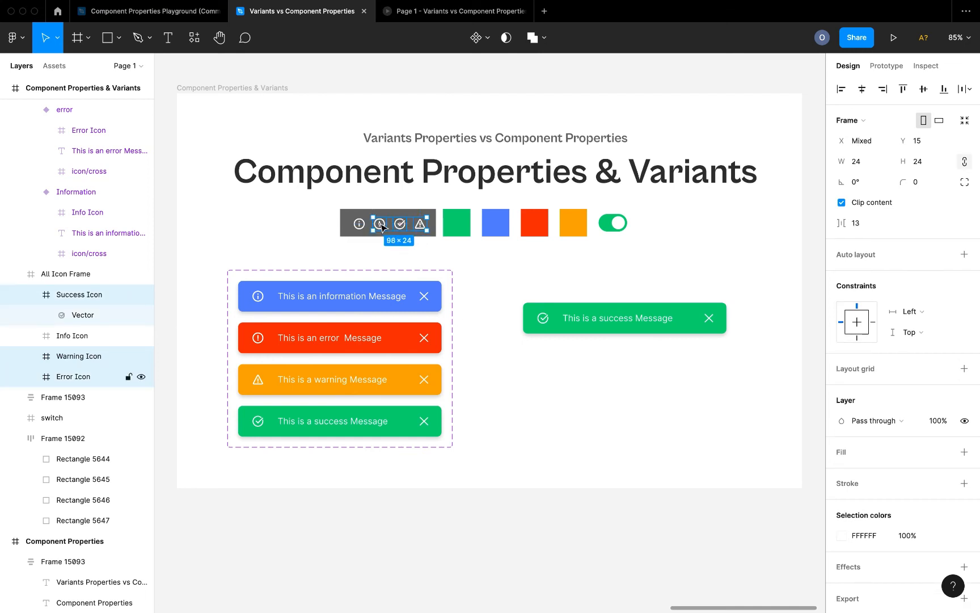
pyautogui.keyDown('shift'); pyautogui.click(359, 225); pyautogui.keyUp('shift')
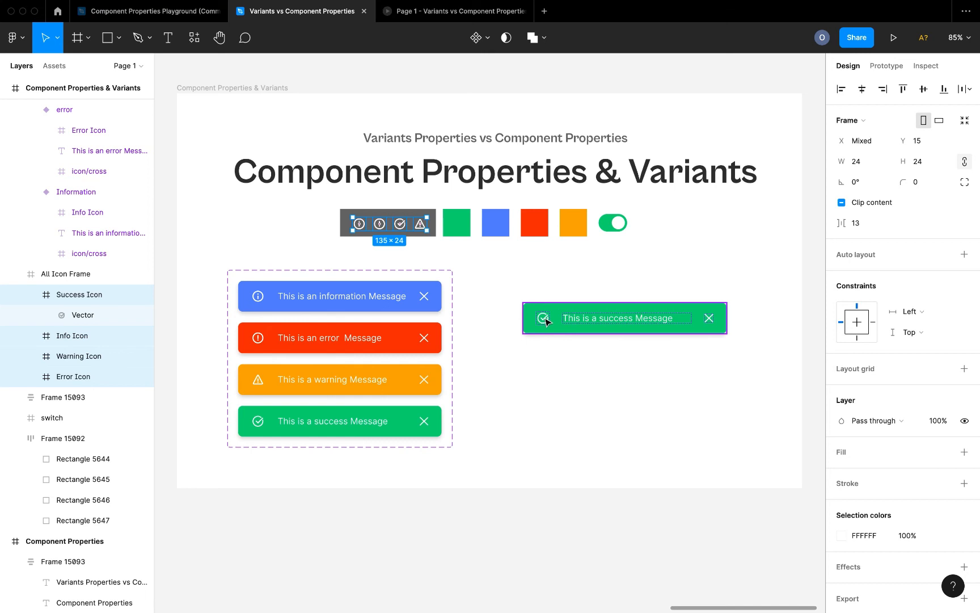
pyautogui.click(487, 39)
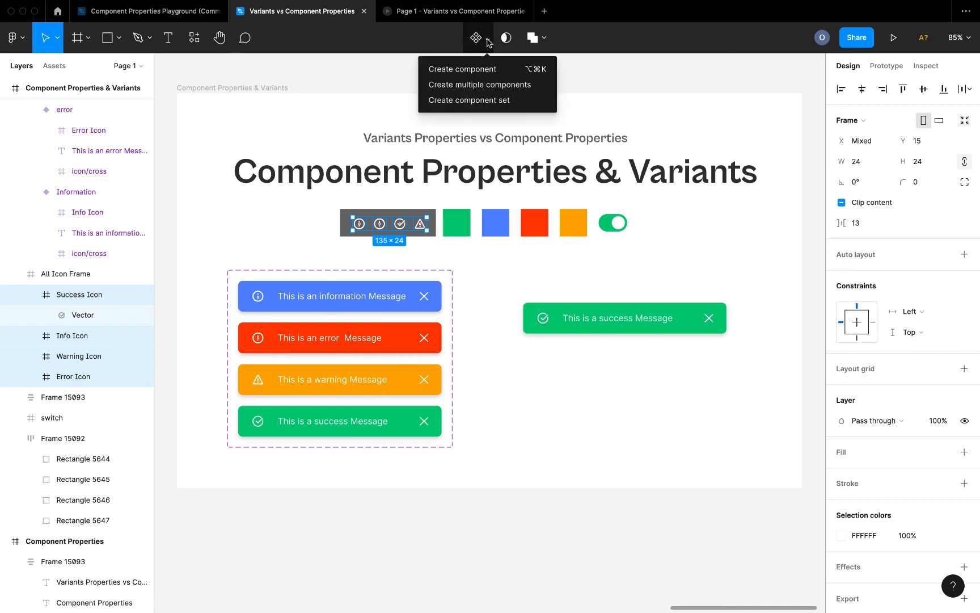
pyautogui.click(474, 88)
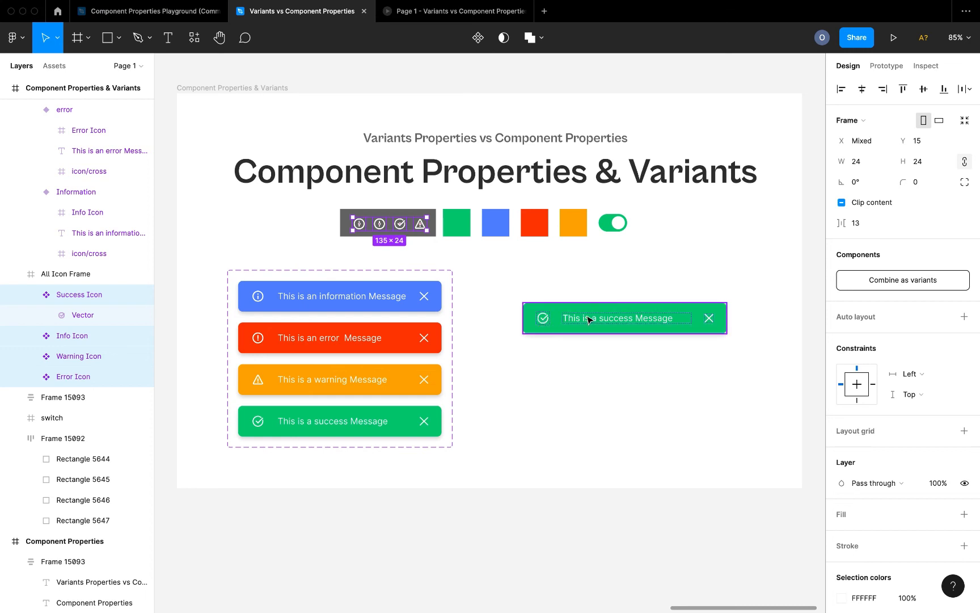
# Replace the success icon frame inside the standalone green banner component with an instance of the Success Icon component from the All Icon Frame.
pyautogui.click(634, 324)
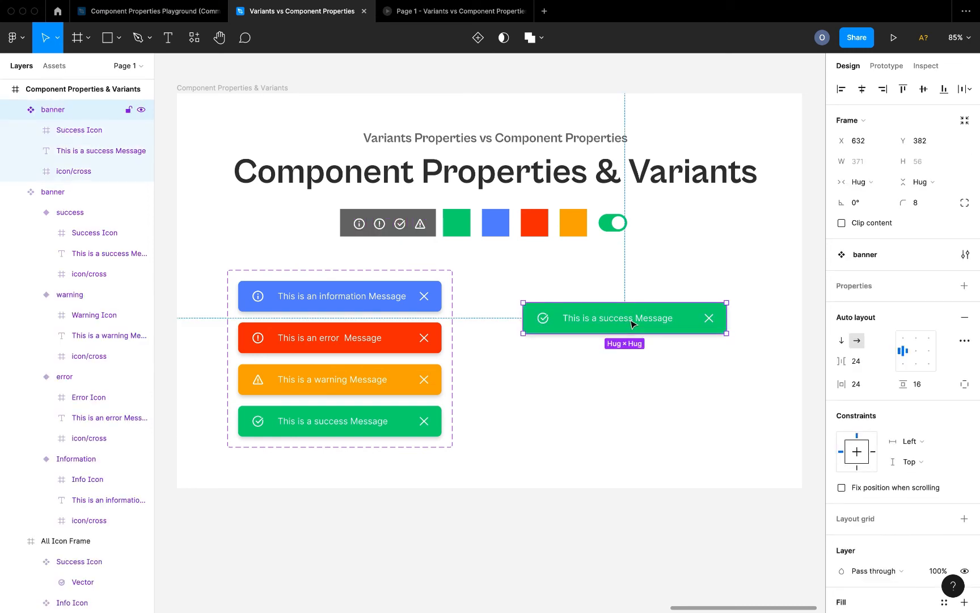
pyautogui.click(544, 321)
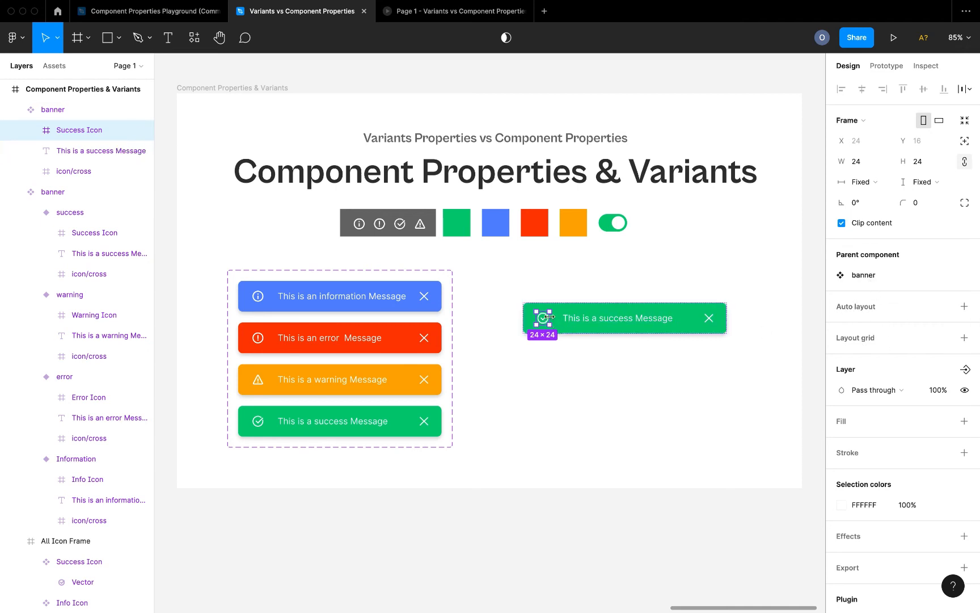
pyautogui.scroll(5, 542, 319)
pyautogui.hscroll(2, 535, 321)
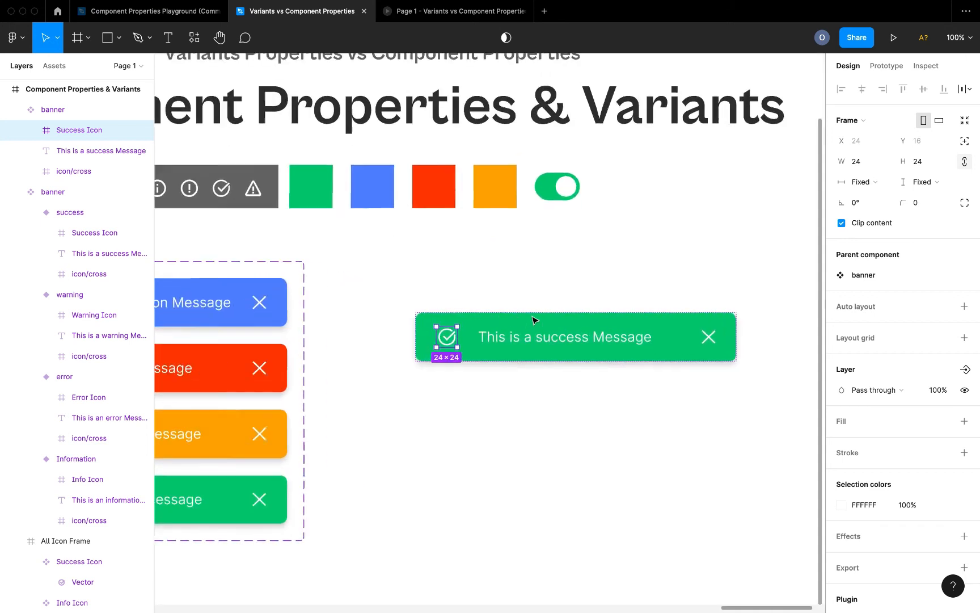
pyautogui.scroll(3, 533, 320)
pyautogui.hscroll(-2, 444, 346)
pyautogui.scroll(3, 558, 354)
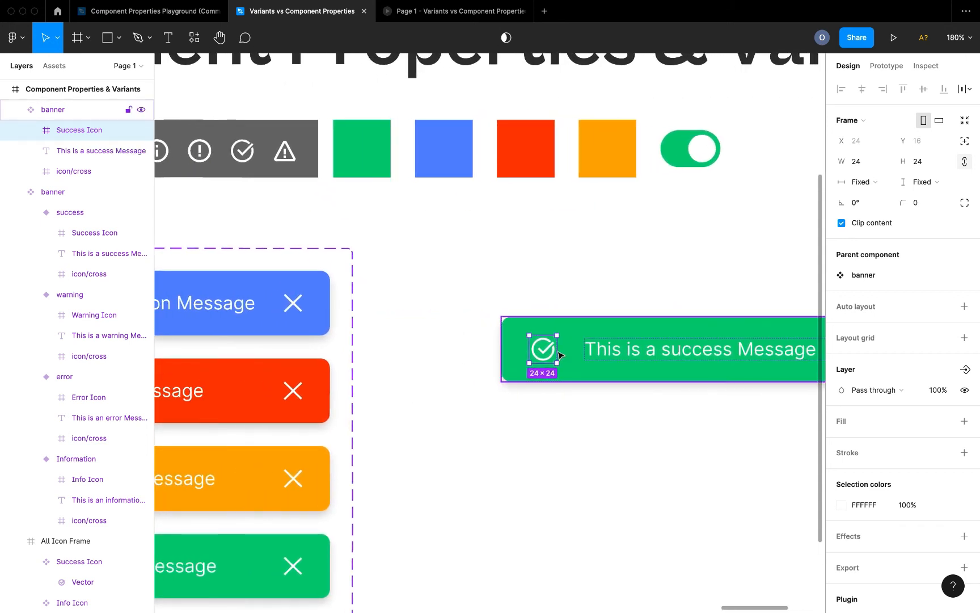
pyautogui.hscroll(-3, 459, 306)
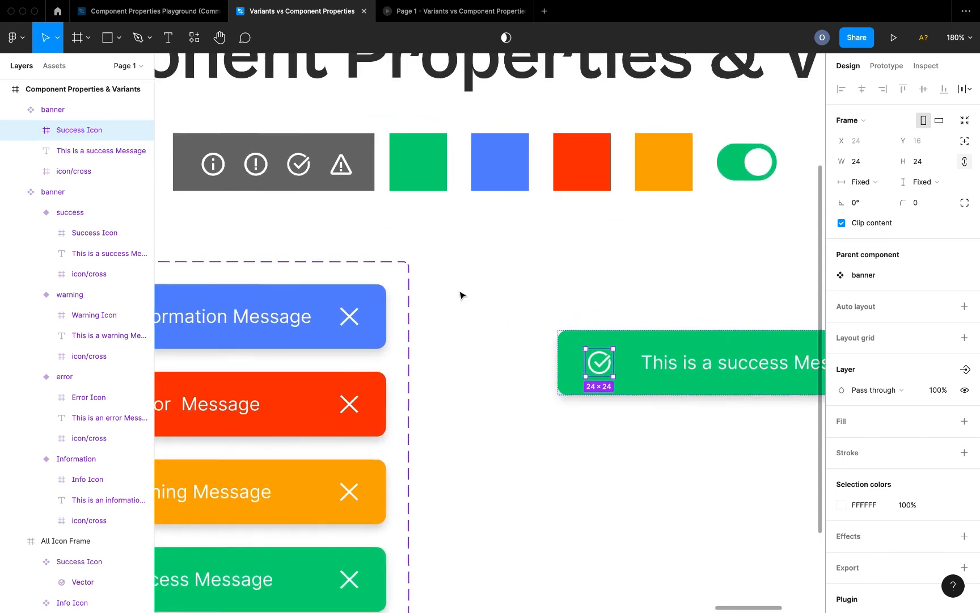
pyautogui.click(301, 173)
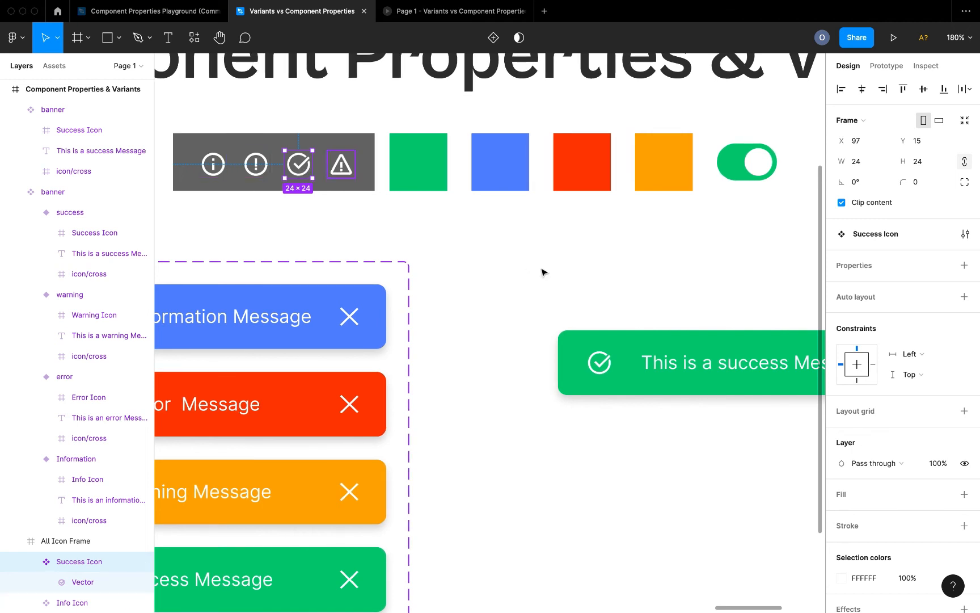
pyautogui.doubleClick(600, 366)
pyautogui.rightClick(601, 366)
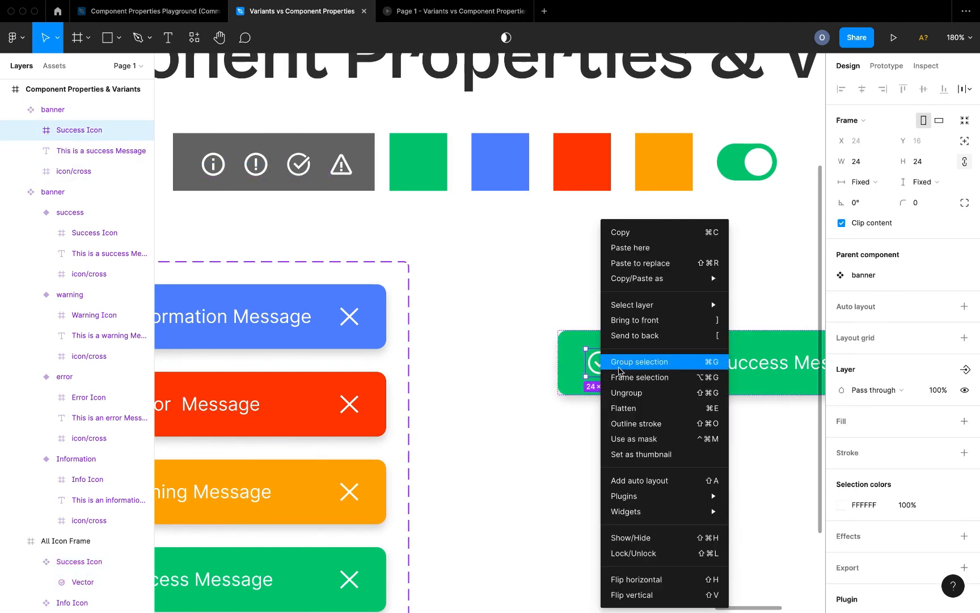
pyautogui.click(658, 262)
pyautogui.hscroll(7, 698, 336)
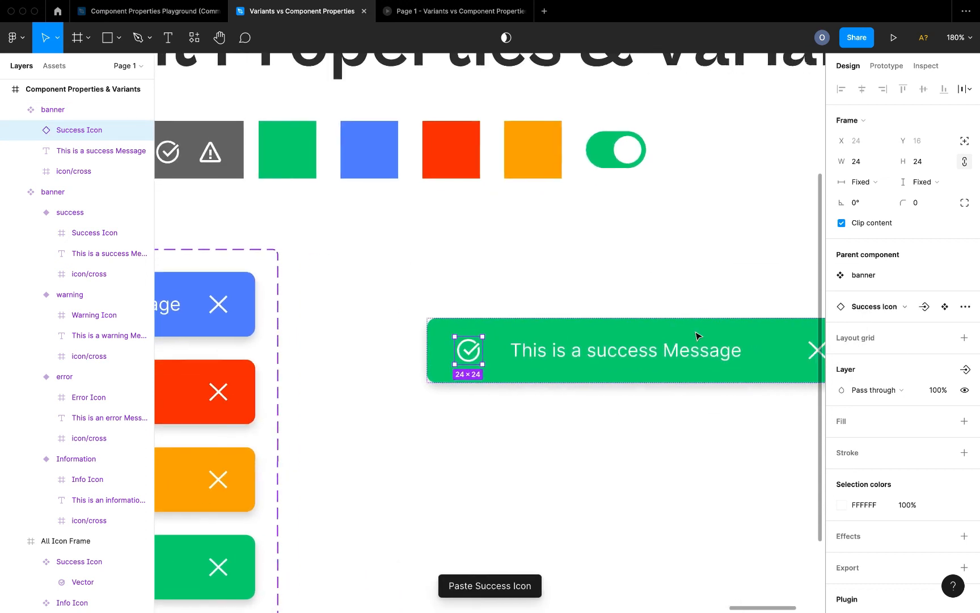
# Create a text component property named SnackbarText for the message text in the standalone green banner component.
pyautogui.click(624, 353)
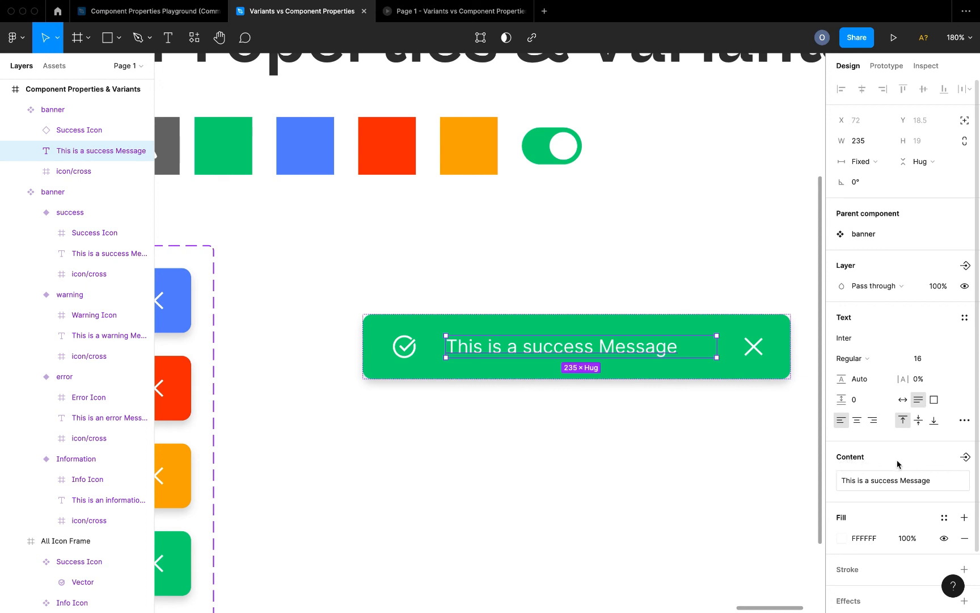
pyautogui.click(965, 456)
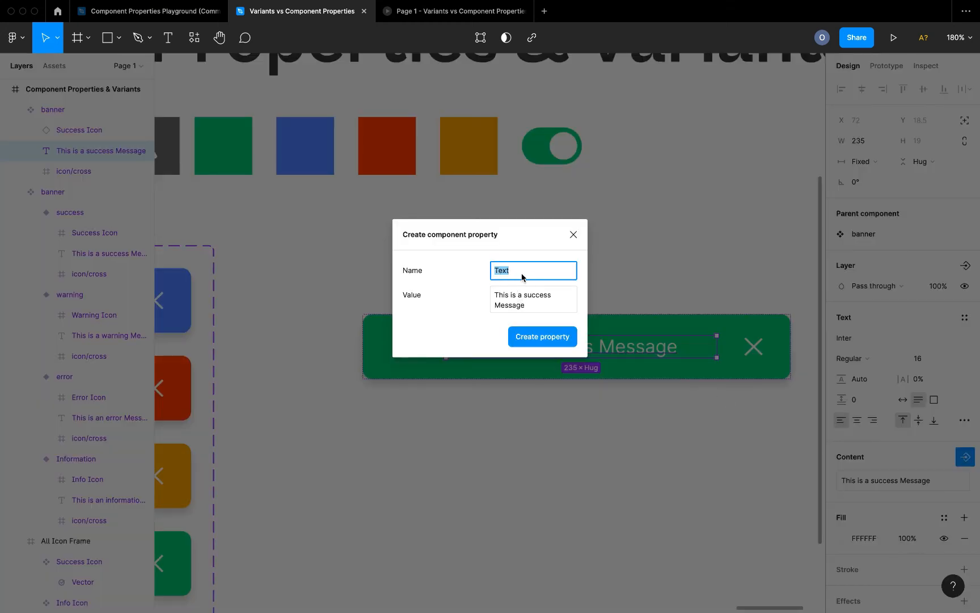
pyautogui.click(494, 270)
pyautogui.write('Snackbarb')
pyautogui.press('BackSpace')
pyautogui.press('BackSpace')
pyautogui.press('Return')
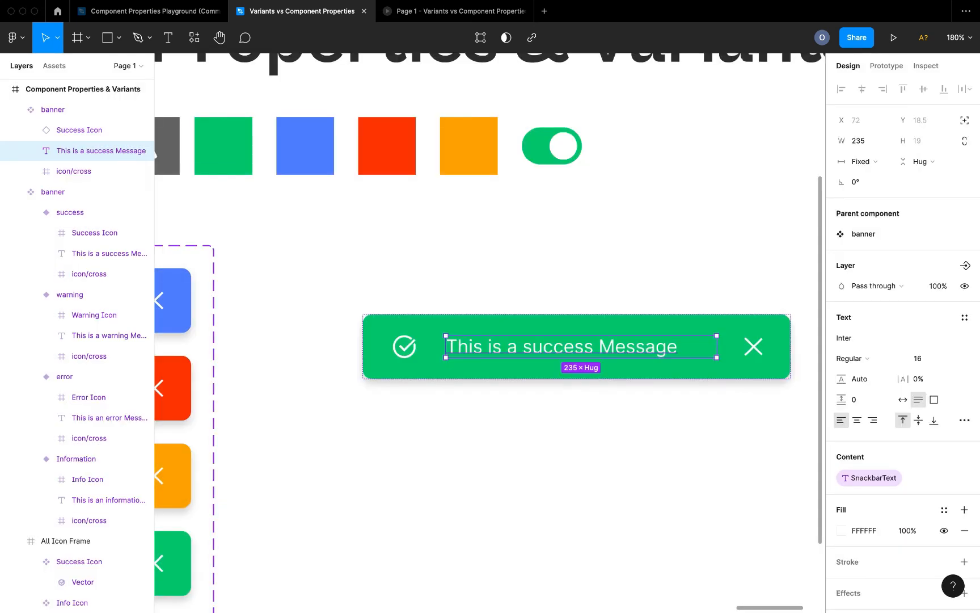
pyautogui.click(548, 399)
# Place an instance of the standalone green banner component directly below it at about X 632, Y 522.
pyautogui.keyDown('ctrl'); pyautogui.scroll(-5, 539, 402); pyautogui.keyUp('ctrl')
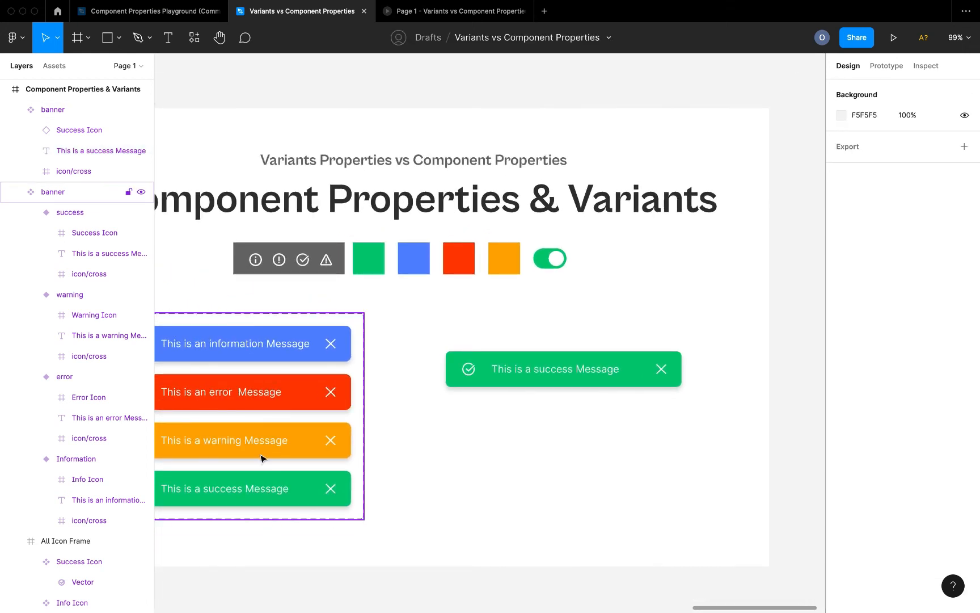
pyautogui.click(598, 366)
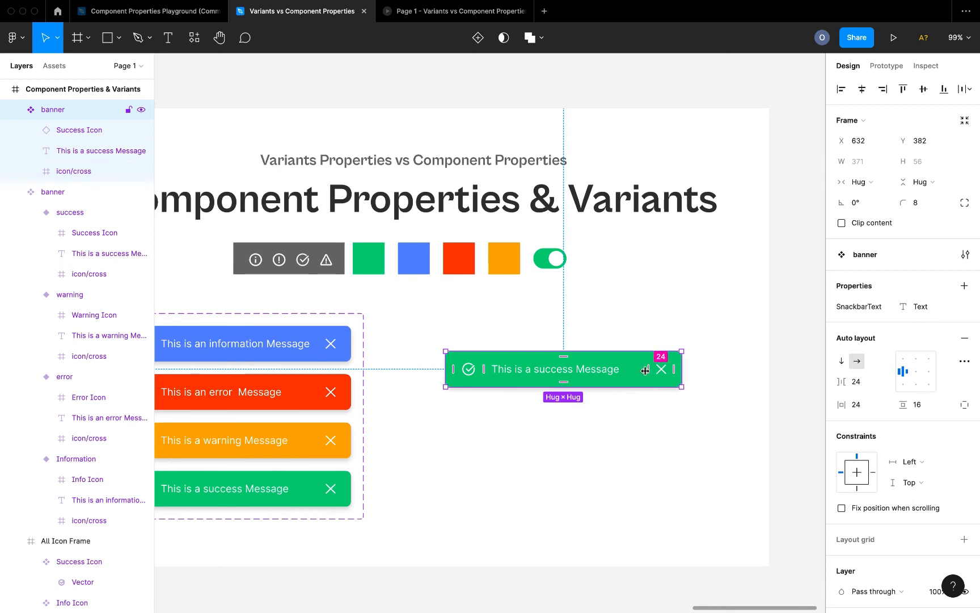
pyautogui.moveTo(621, 372); pyautogui.dragTo(619, 459)
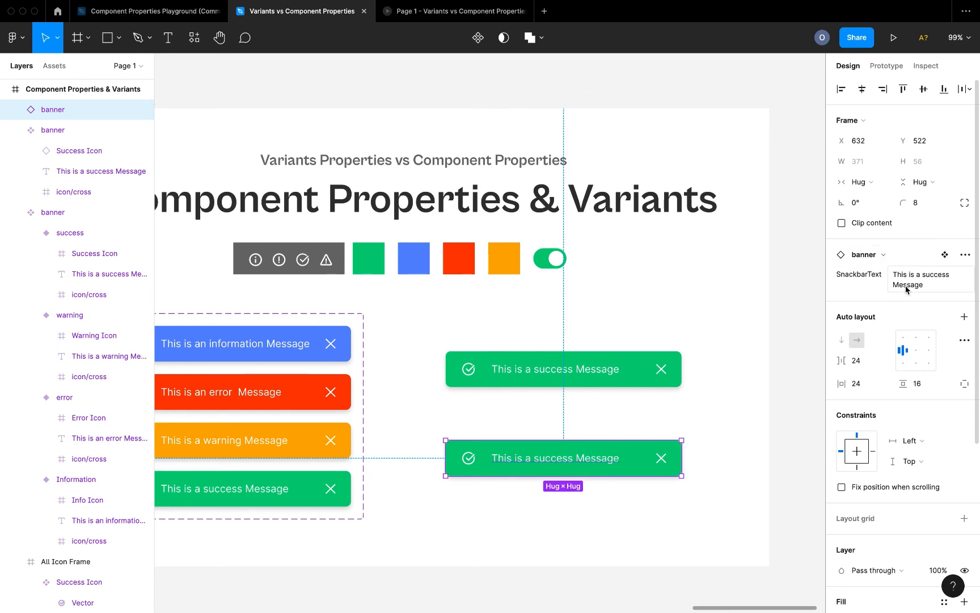
pyautogui.doubleClick(475, 462)
pyautogui.press('Escape')
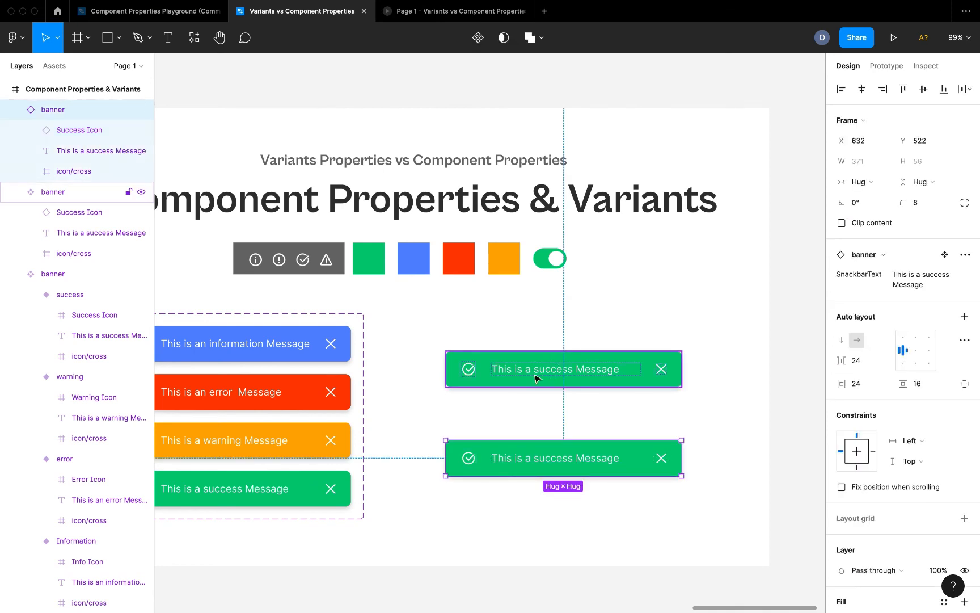
# Create an instance swap property named "icon type" for the Success Icon in the standalone green banner component.
pyautogui.click(470, 372)
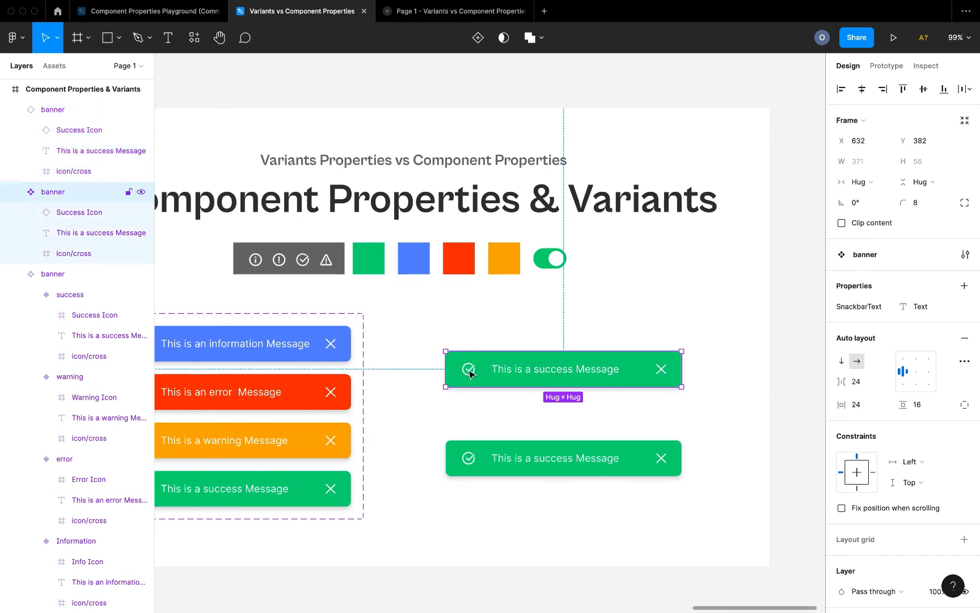
pyautogui.click(469, 372)
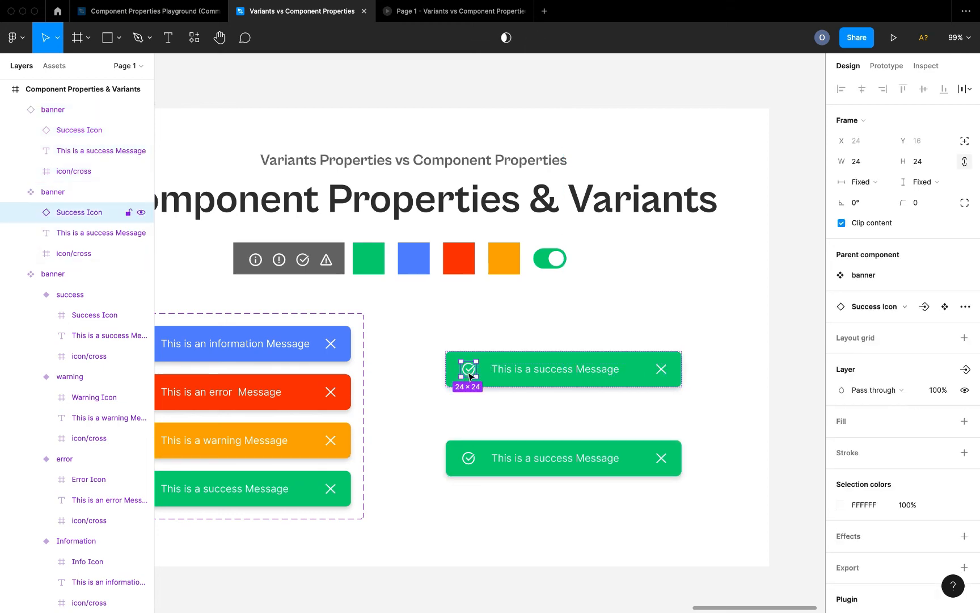
pyautogui.scroll(5, 474, 374)
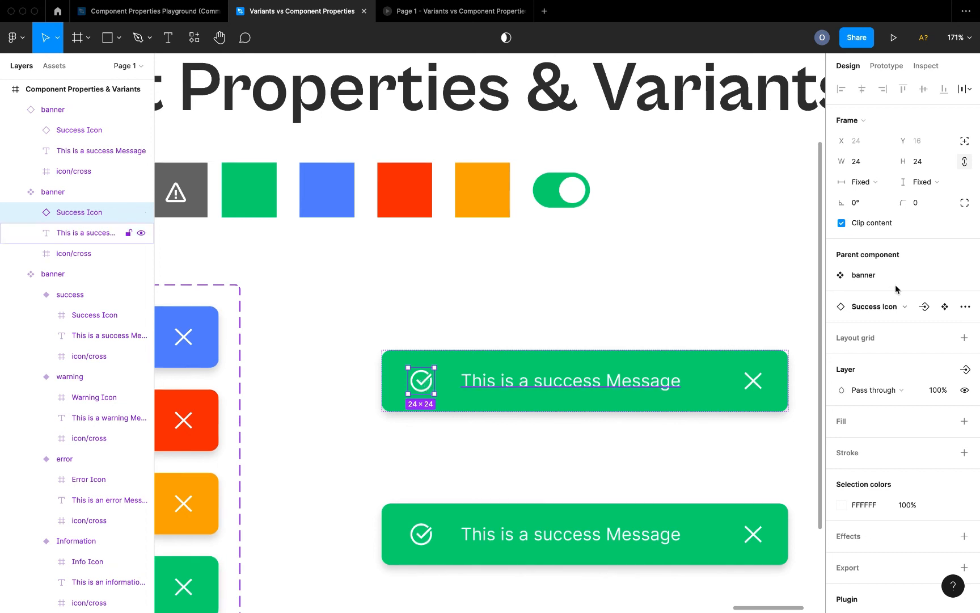
pyautogui.click(923, 309)
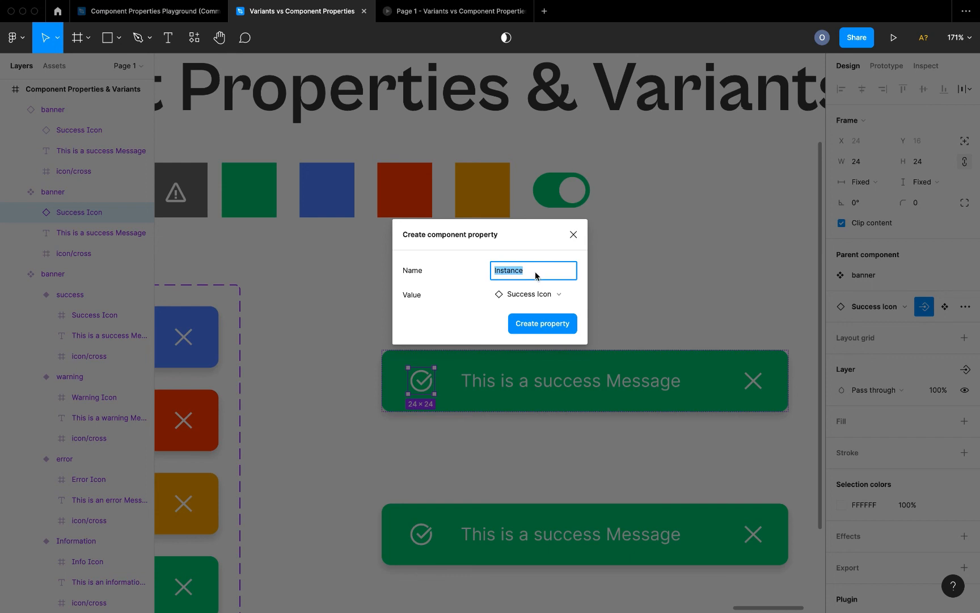
pyautogui.write('icon type')
pyautogui.press('Return')
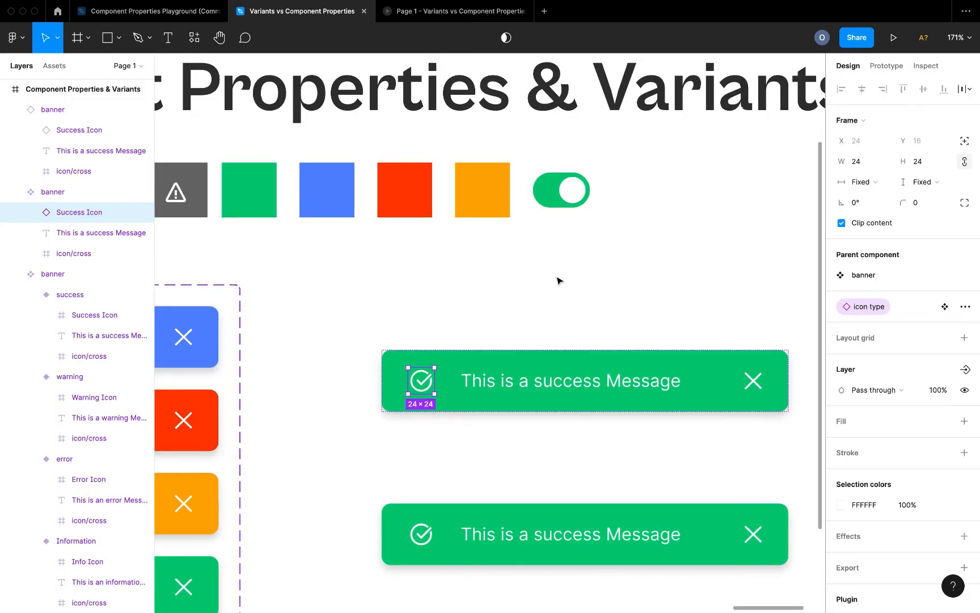
# Set the icon type of the lower green banner instance to Info Icon.
pyautogui.click(591, 448)
pyautogui.scroll(-3, 590, 446)
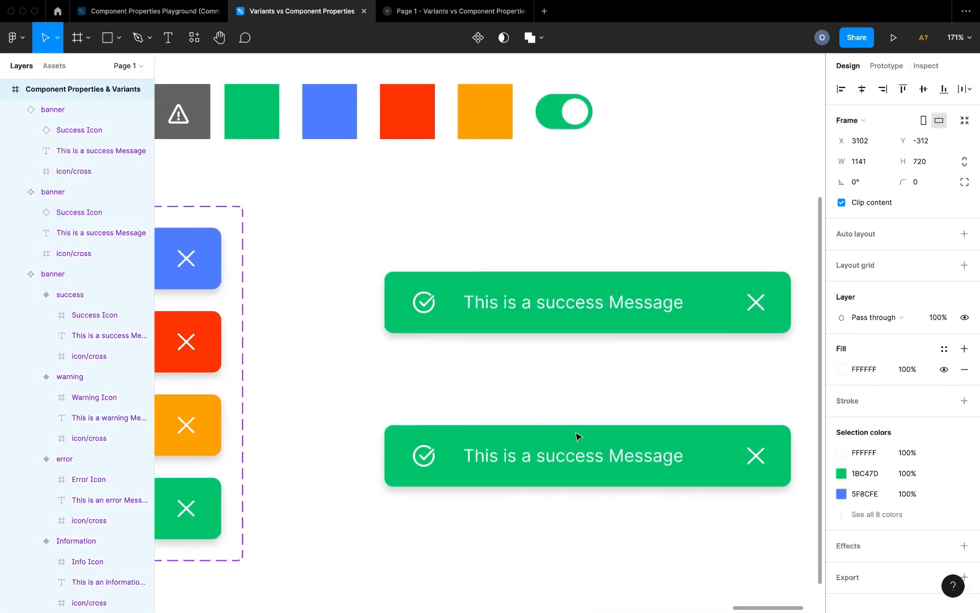
pyautogui.click(573, 455)
pyautogui.hscroll(2, 573, 454)
pyautogui.click(569, 298)
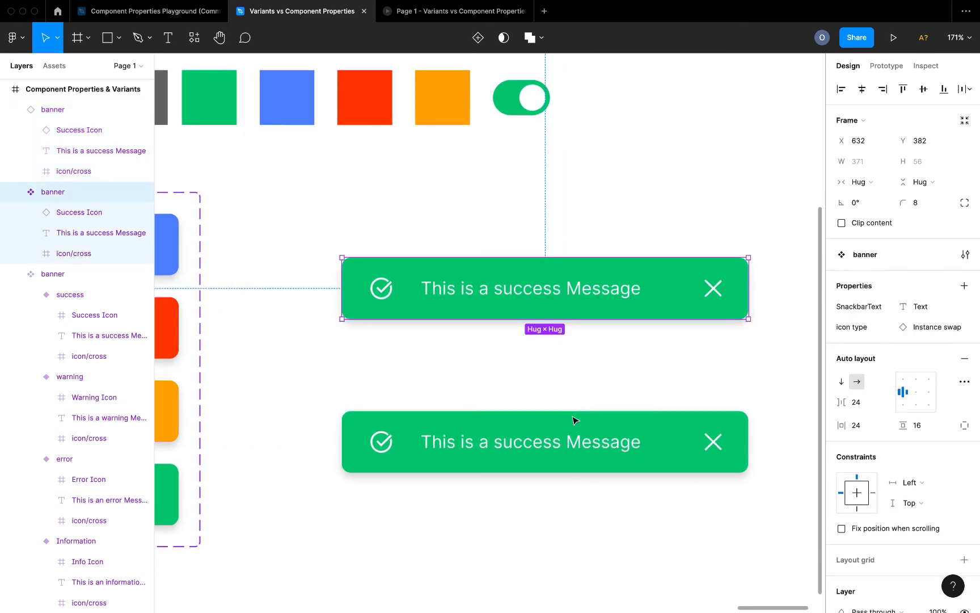
pyautogui.click(575, 427)
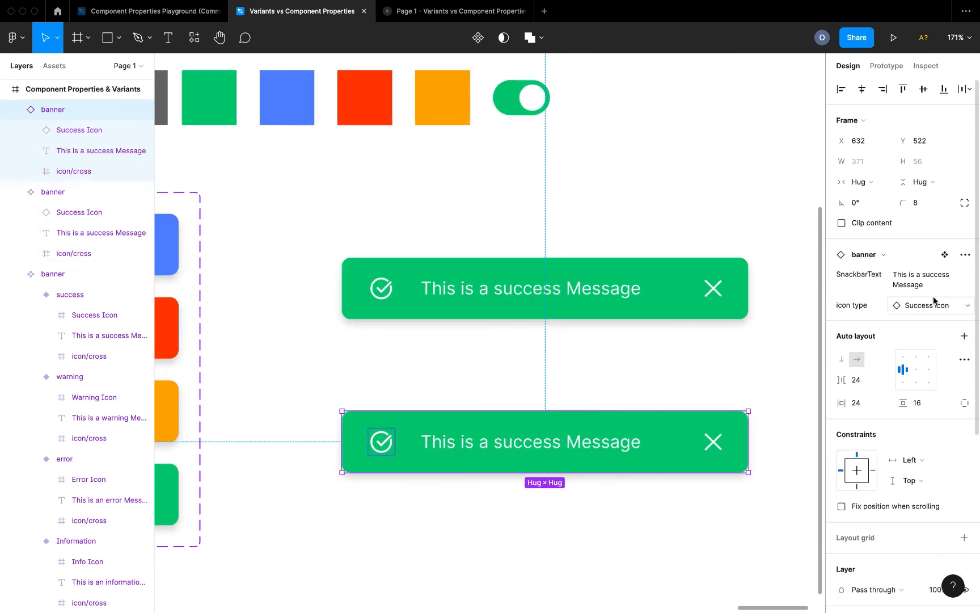
pyautogui.click(921, 310)
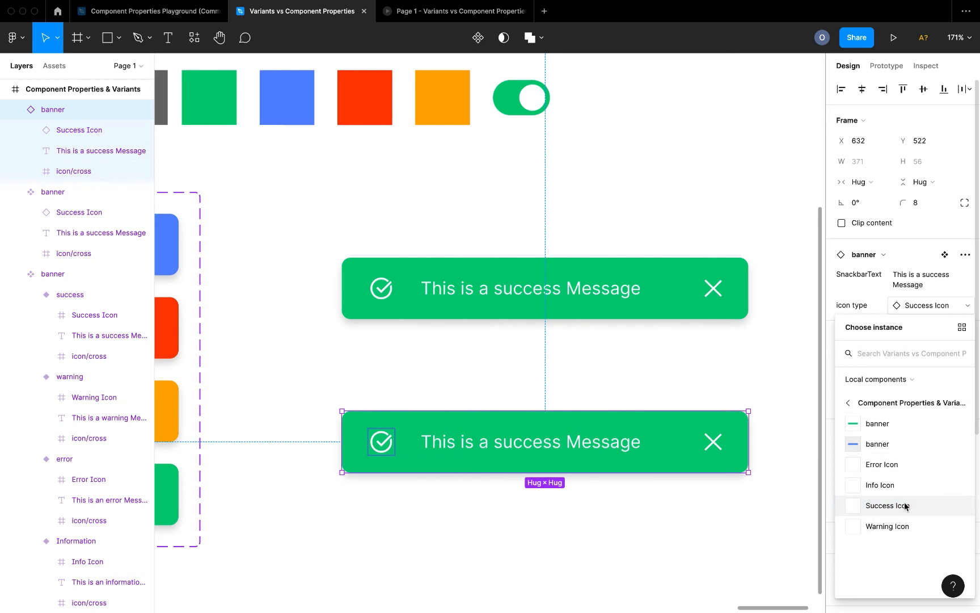
pyautogui.click(876, 485)
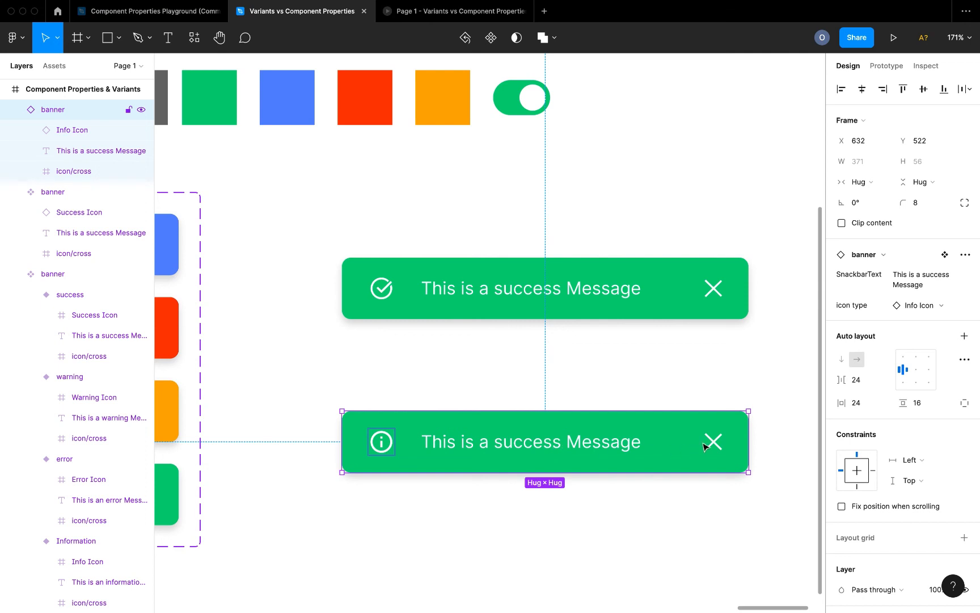
# Change the fill of the banner instance with the info icon to the document's blue, 5F8CFE.
pyautogui.scroll(-3, 898, 491)
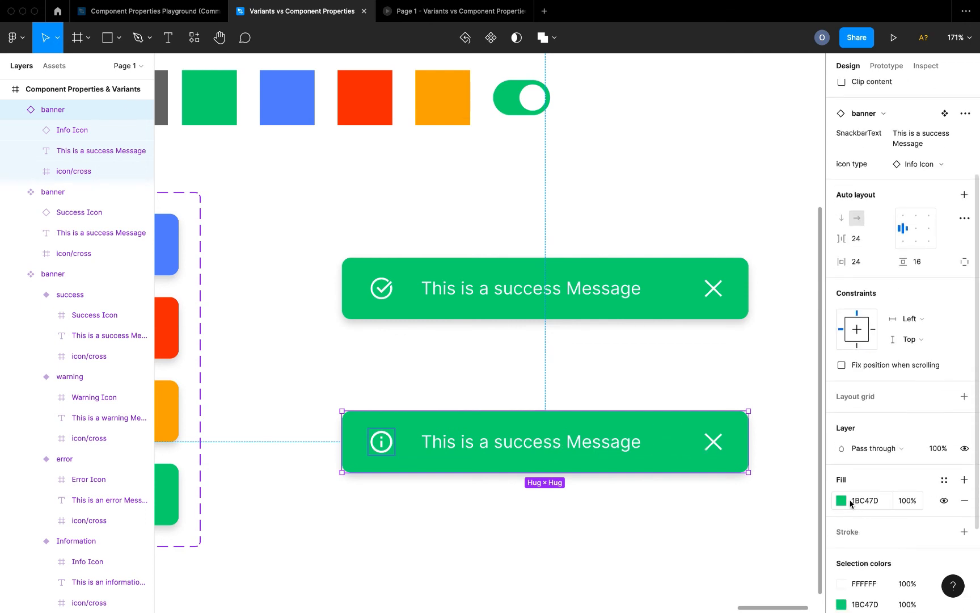
pyautogui.click(842, 500)
pyautogui.click(750, 550)
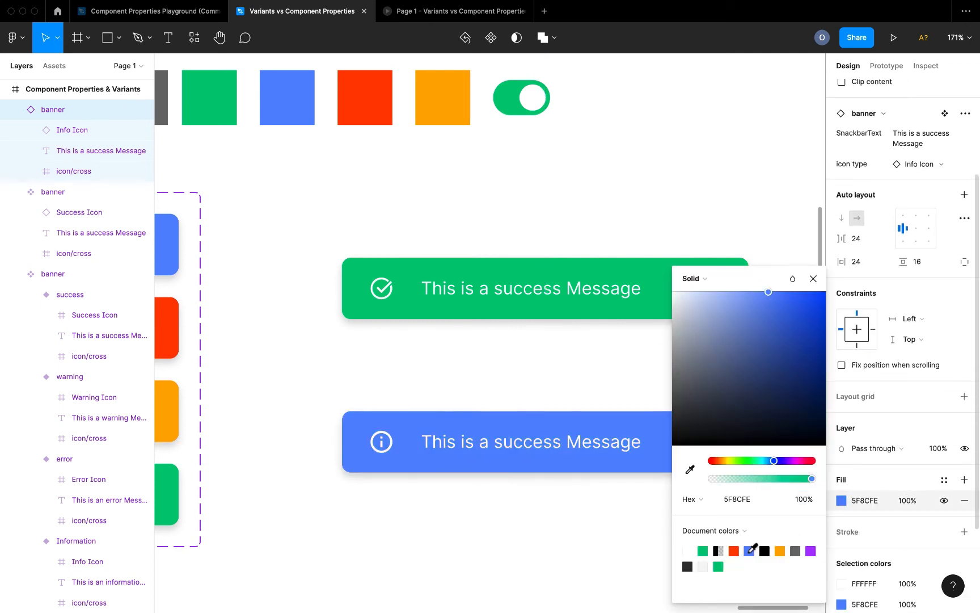
# Set the blue banner instance's SnackbarText to "This is an information Message".
pyautogui.click(921, 147)
pyautogui.click(924, 136)
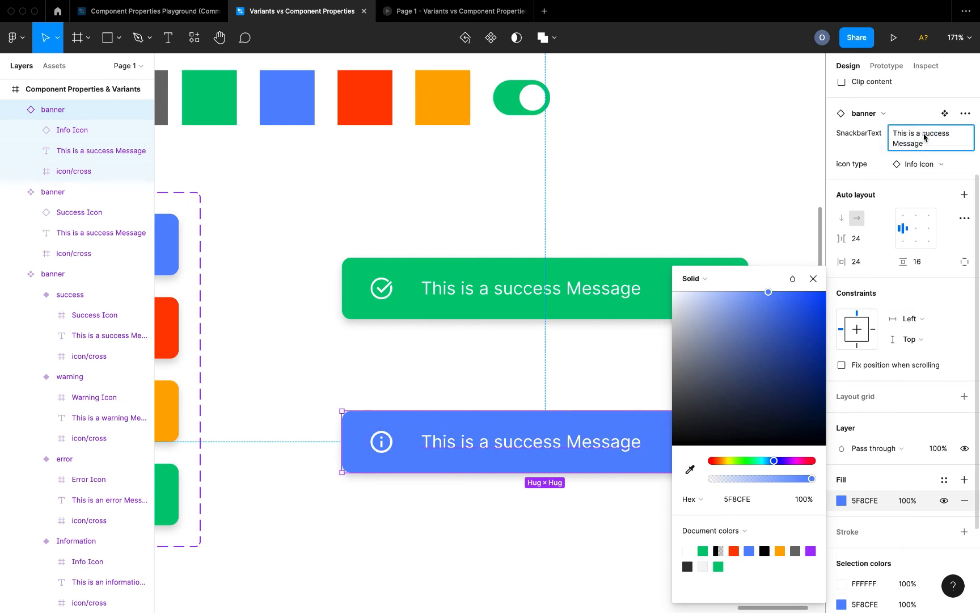
pyautogui.doubleClick(946, 133)
pyautogui.press('BackSpace')
pyautogui.press('BackSpace')
pyautogui.write('n info')
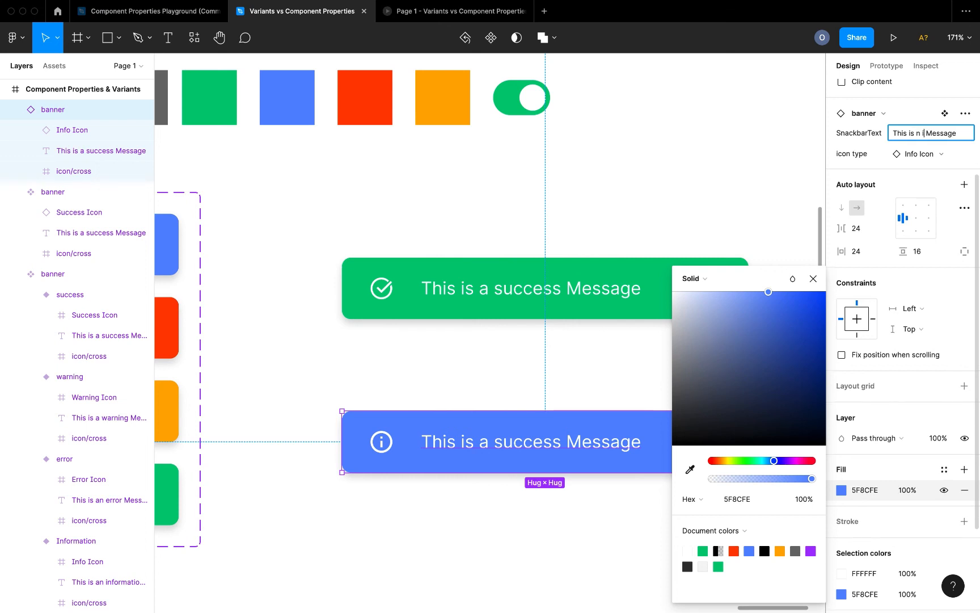
pyautogui.write('rmation')
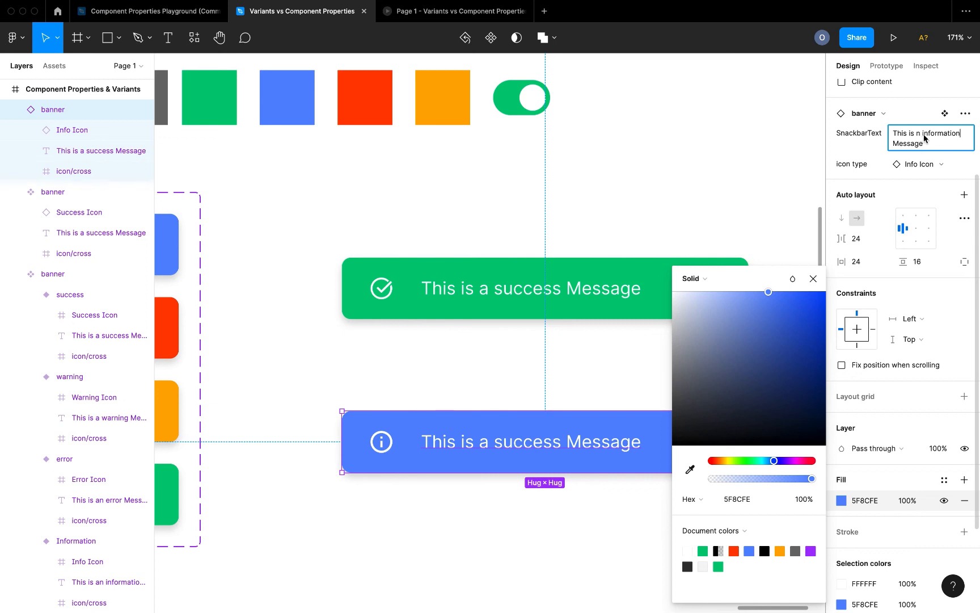
pyautogui.click(916, 134)
pyautogui.write('a')
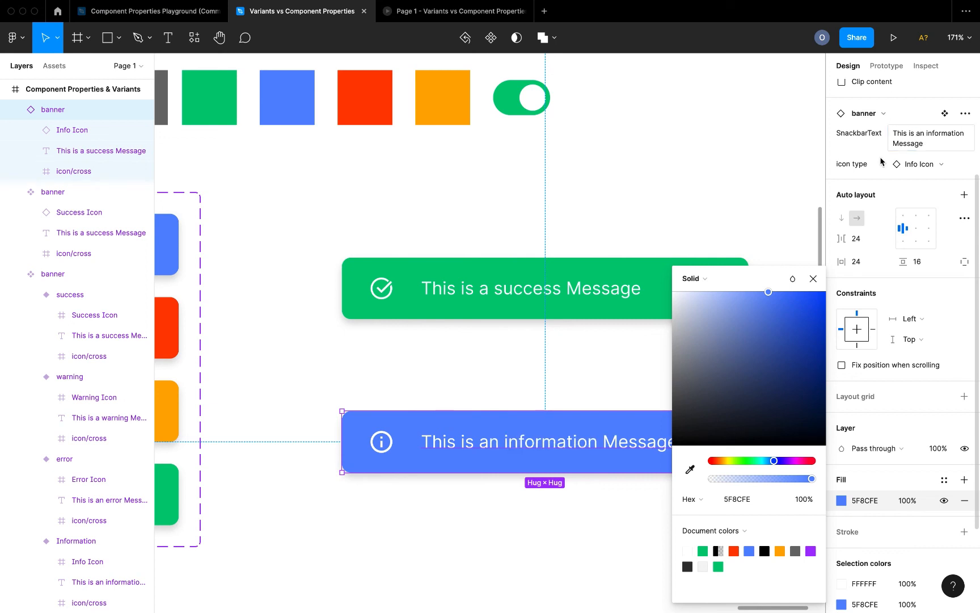
pyautogui.click(882, 163)
pyautogui.click(813, 279)
# Move the blue banner instance up to about X 645, closer to the green banner, and place a duplicate about 20 px below it.
pyautogui.scroll(-2, 811, 286)
pyautogui.scroll(-5, 711, 269)
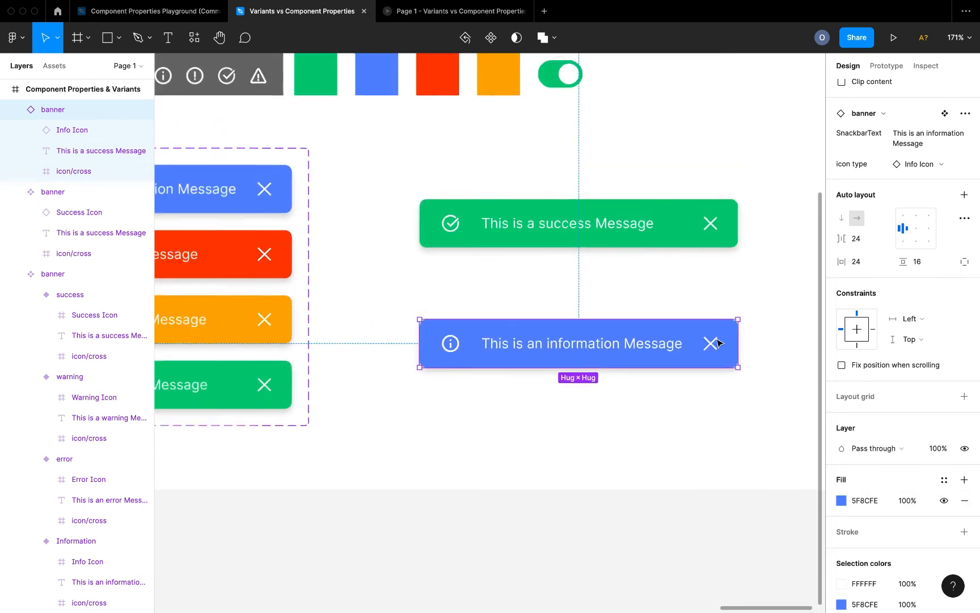
pyautogui.moveTo(650, 345); pyautogui.dragTo(675, 312)
pyautogui.moveTo(657, 325); pyautogui.dragTo(648, 375)
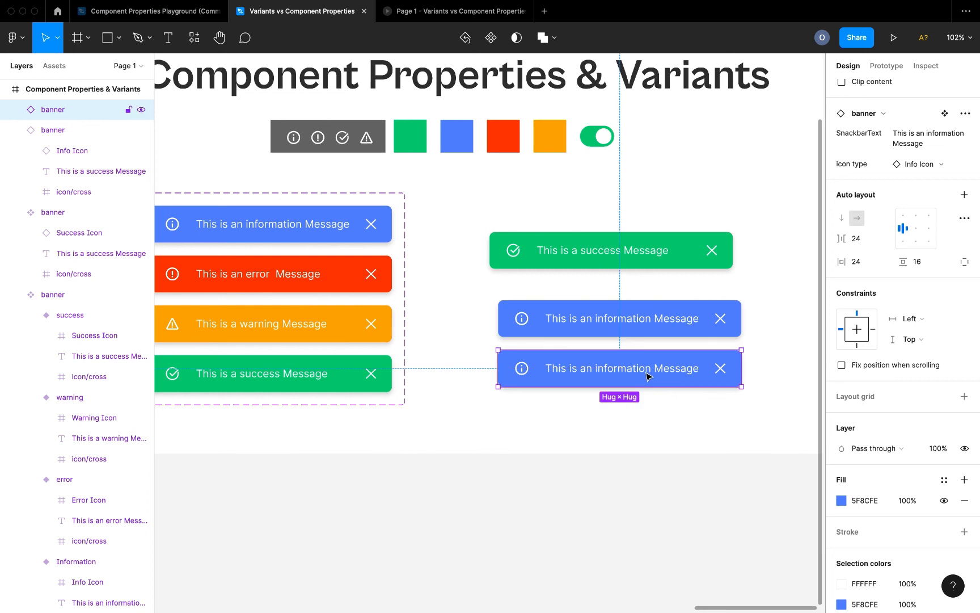
# Swap the duplicated banner's icon type to Error Icon and change its fill to the document's red, F24E1E.
pyautogui.click(917, 164)
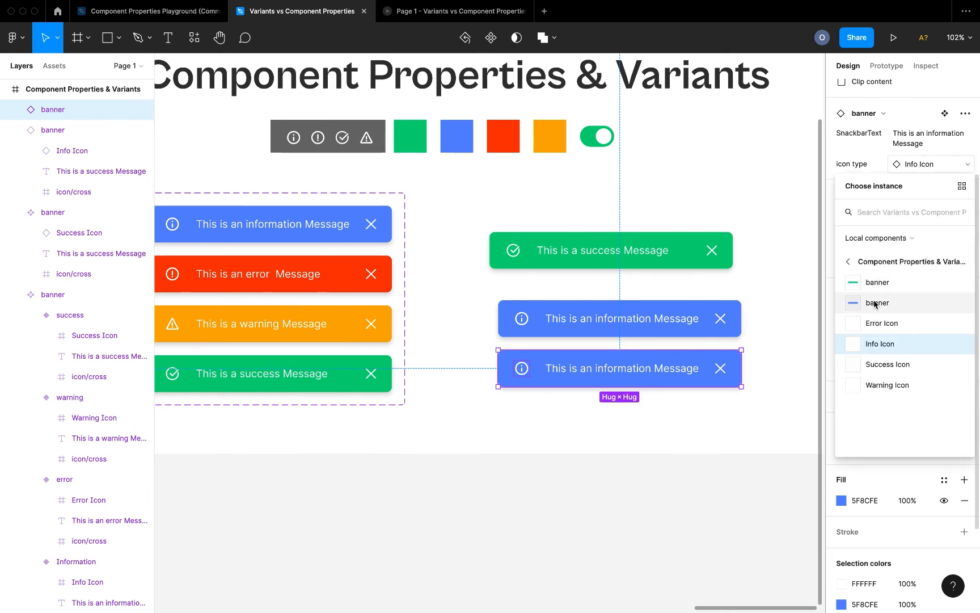
pyautogui.click(879, 327)
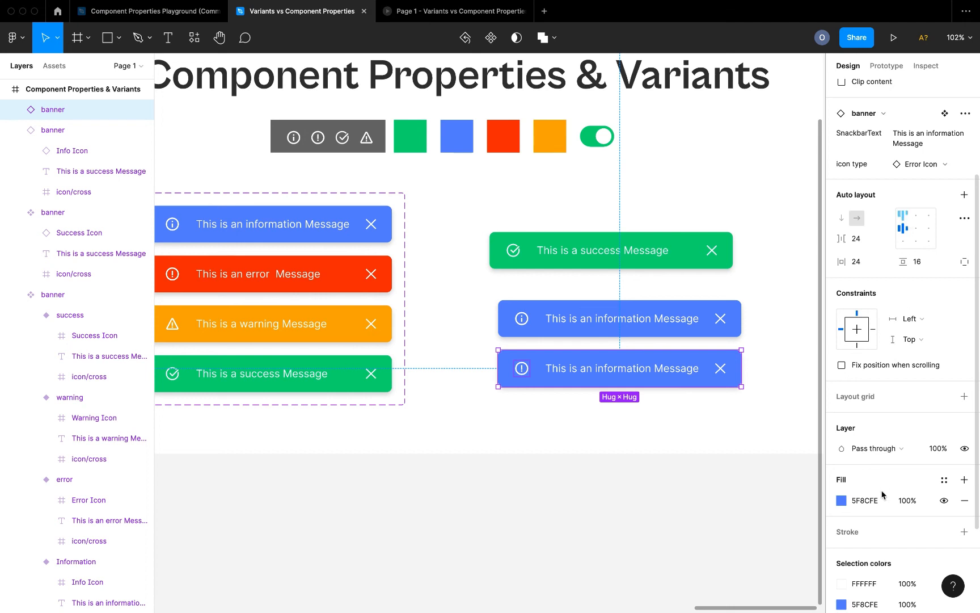
pyautogui.click(842, 500)
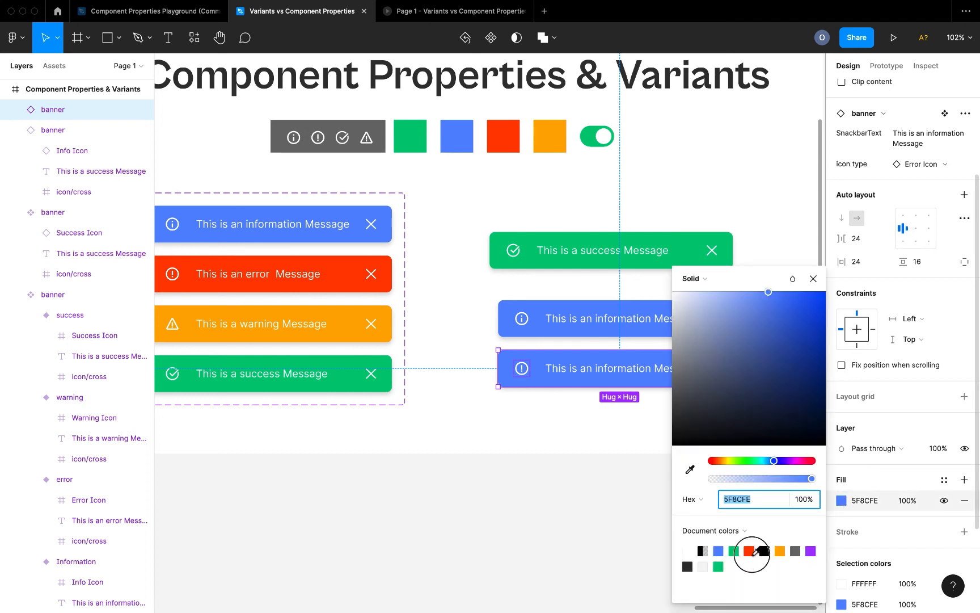
pyautogui.click(749, 550)
pyautogui.scroll(1, 899, 206)
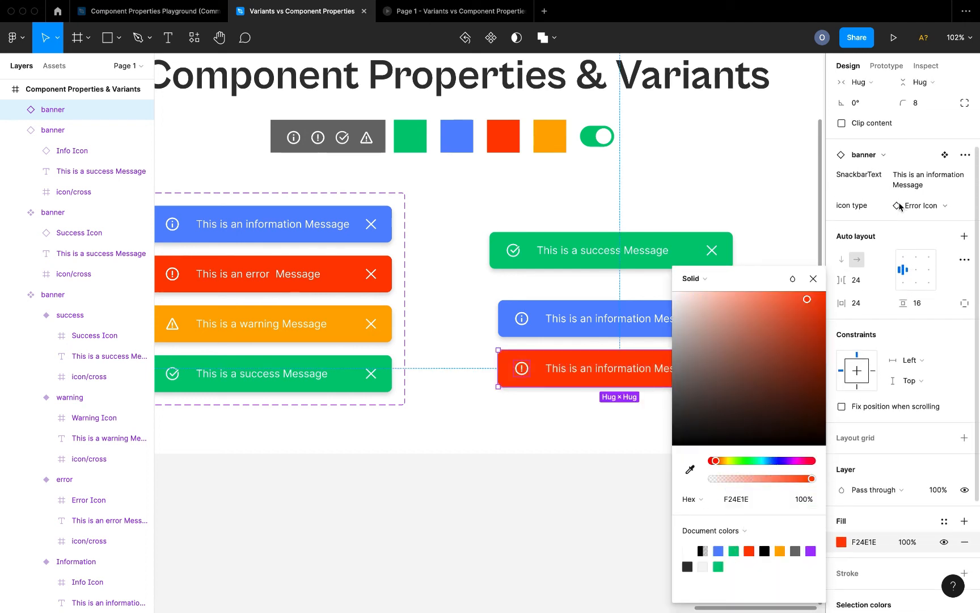
pyautogui.click(813, 278)
# Set the red banner instance's SnackbarText to "This is a error Message".
pyautogui.click(939, 179)
pyautogui.doubleClick(931, 180)
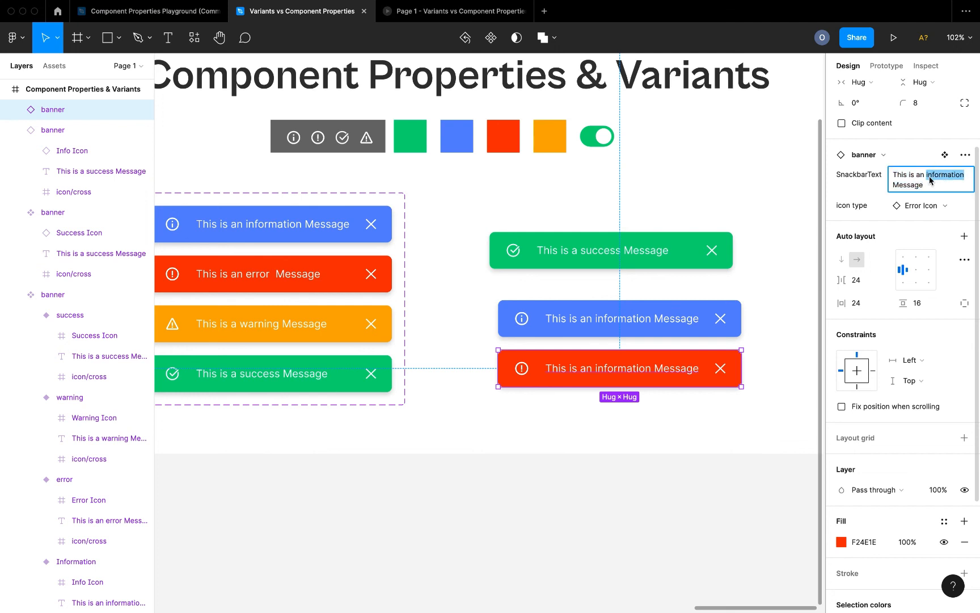
pyautogui.press('BackSpace')
pyautogui.press('BackSpace')
pyautogui.press('BackSpace')
pyautogui.write('e')
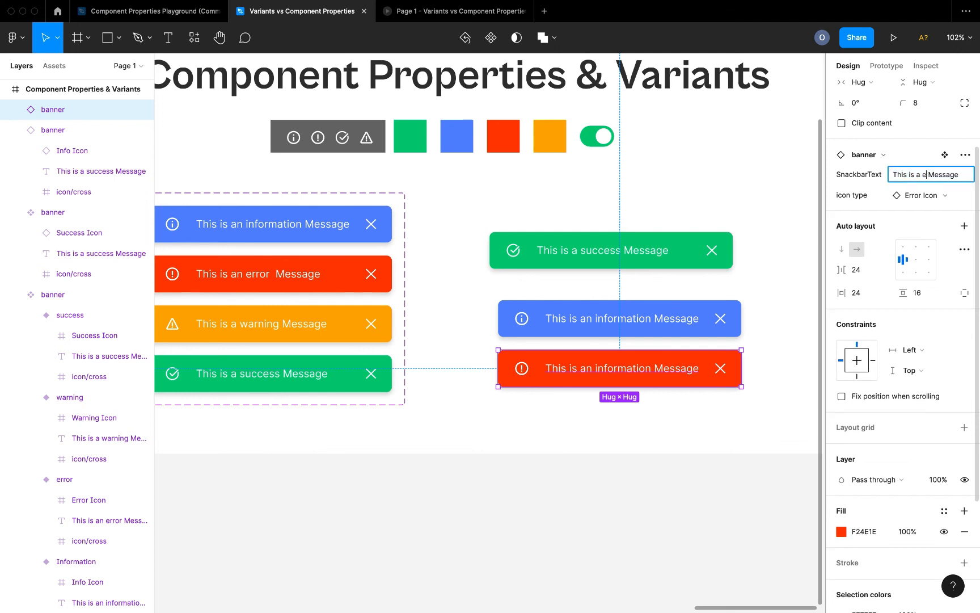
pyautogui.write('rror')
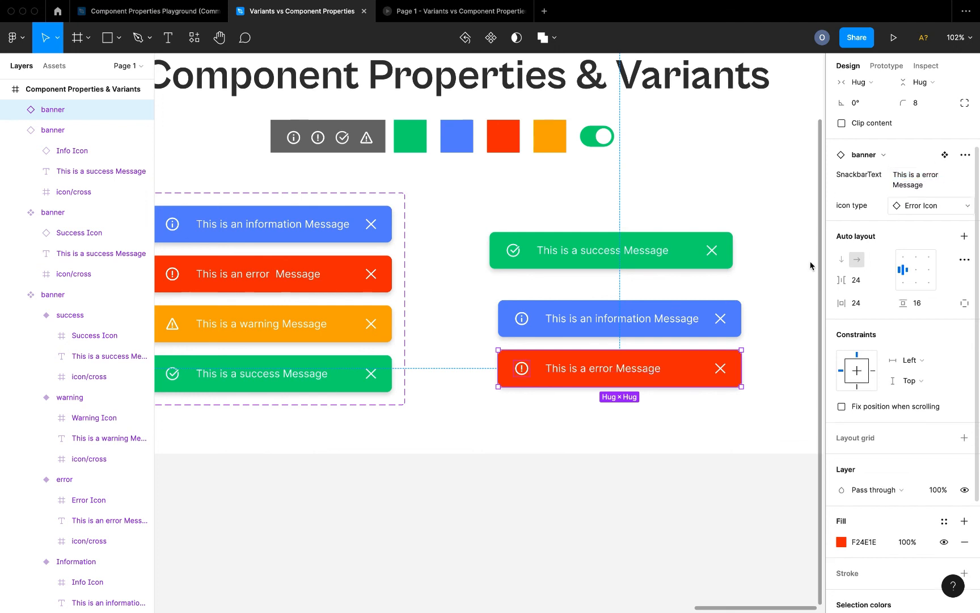
pyautogui.click(756, 384)
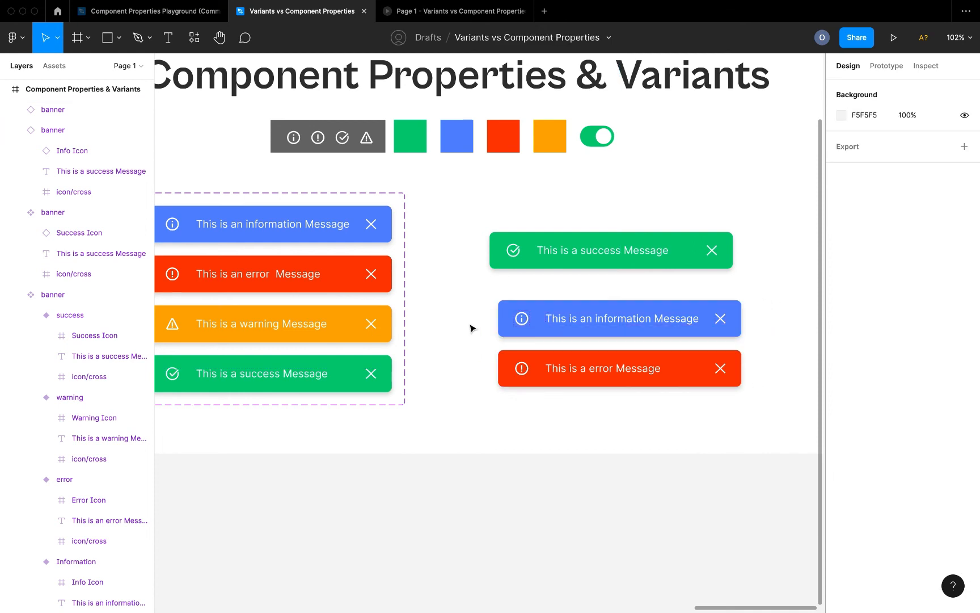
# Move the blue and red banner instances together to X 632, aligned beneath the green banner component.
pyautogui.moveTo(463, 293); pyautogui.dragTo(775, 411)
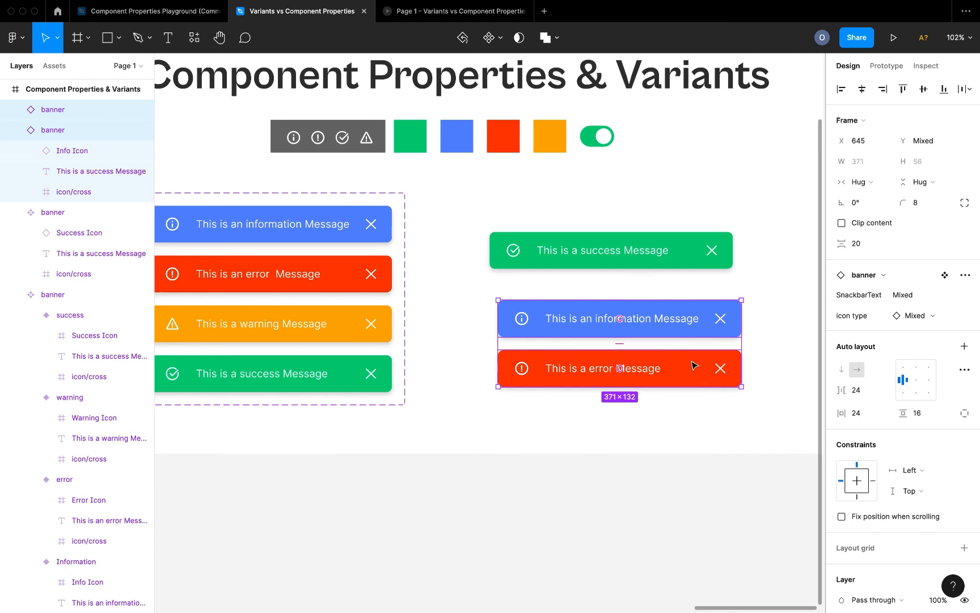
pyautogui.moveTo(679, 329); pyautogui.dragTo(671, 324)
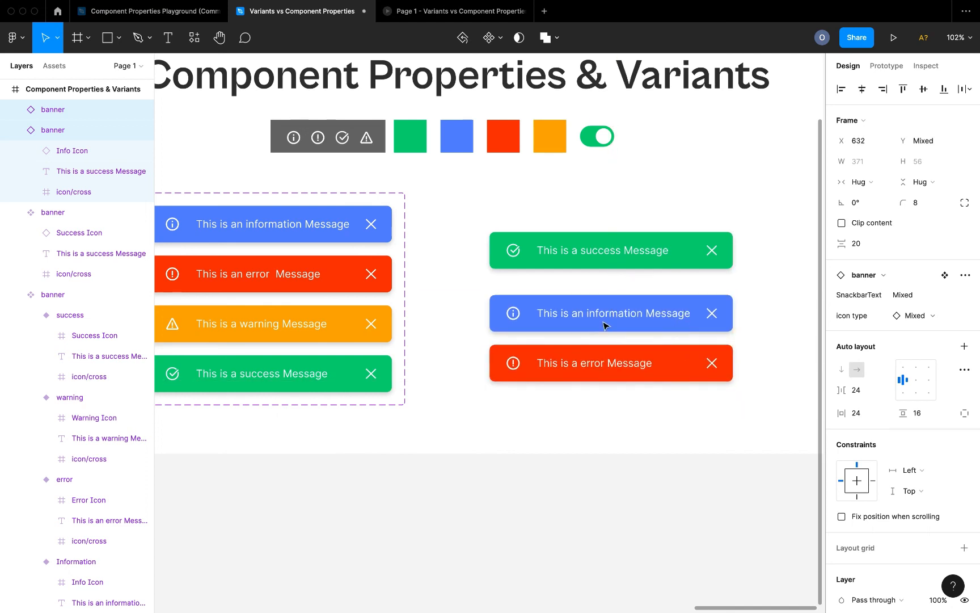
# Inspect the information, error, warning and success variants one by one in the banner component set.
pyautogui.click(447, 286)
pyautogui.hscroll(-3, 448, 284)
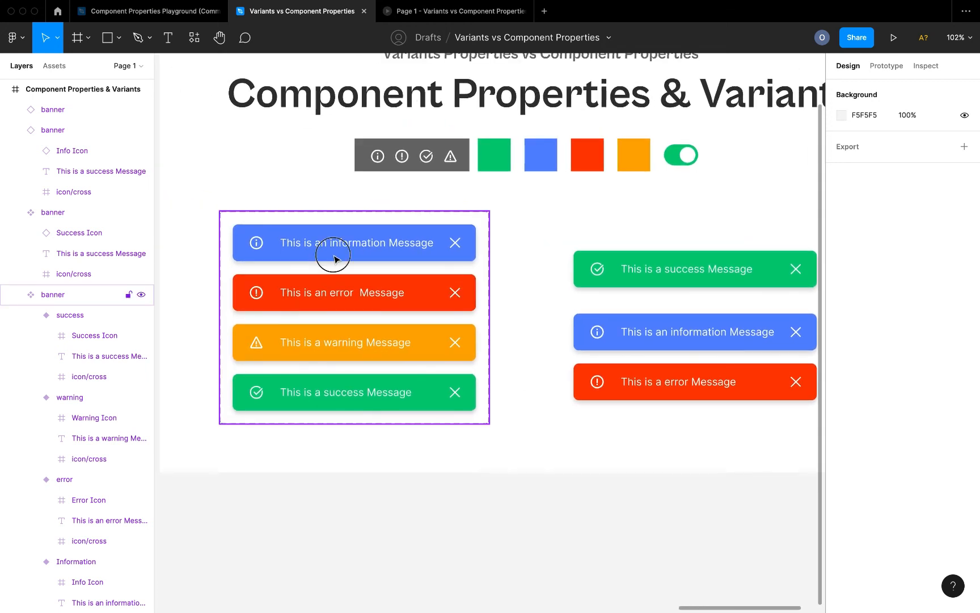
pyautogui.click(335, 258)
pyautogui.click(311, 298)
pyautogui.click(318, 339)
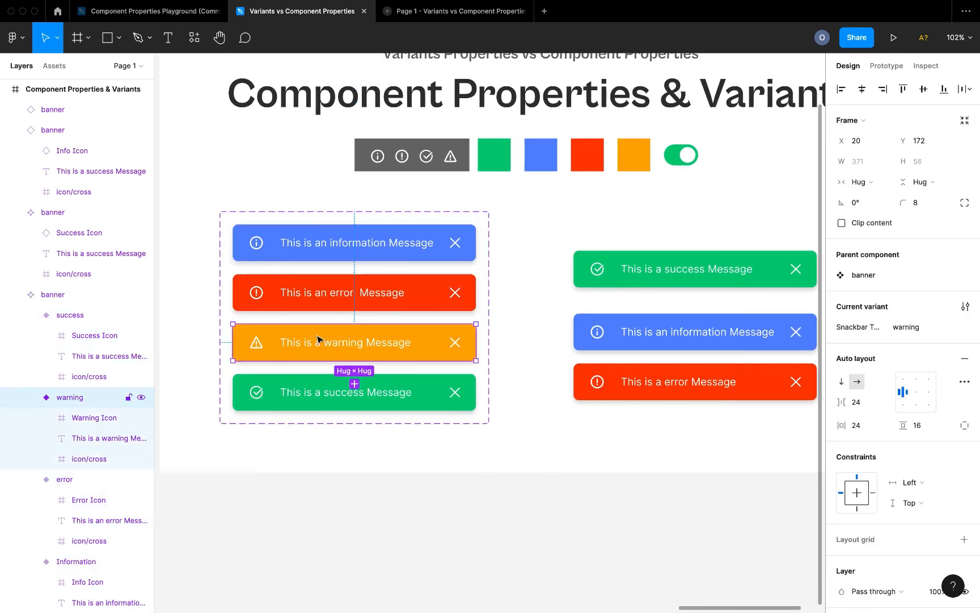
pyautogui.click(320, 389)
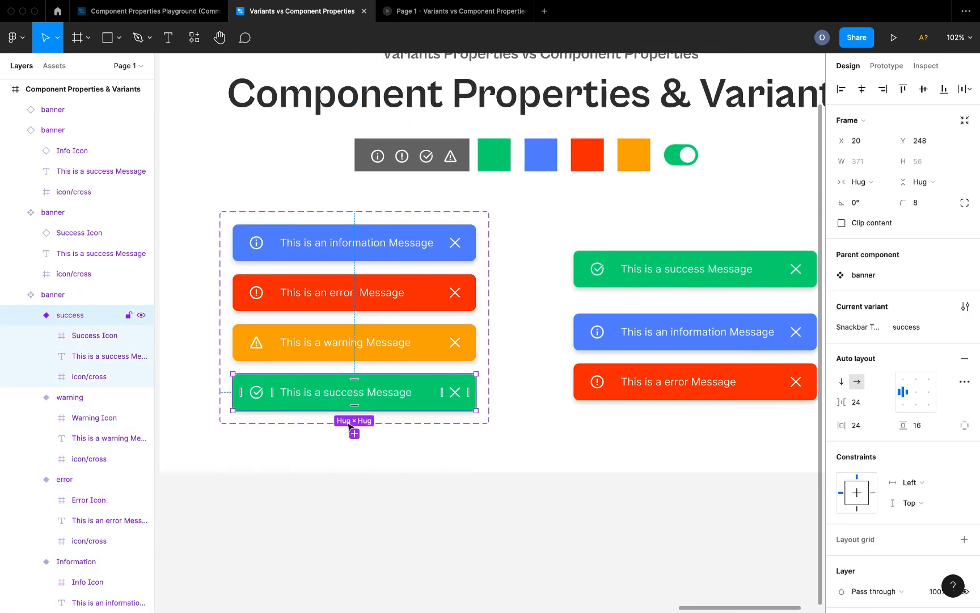
pyautogui.click(402, 467)
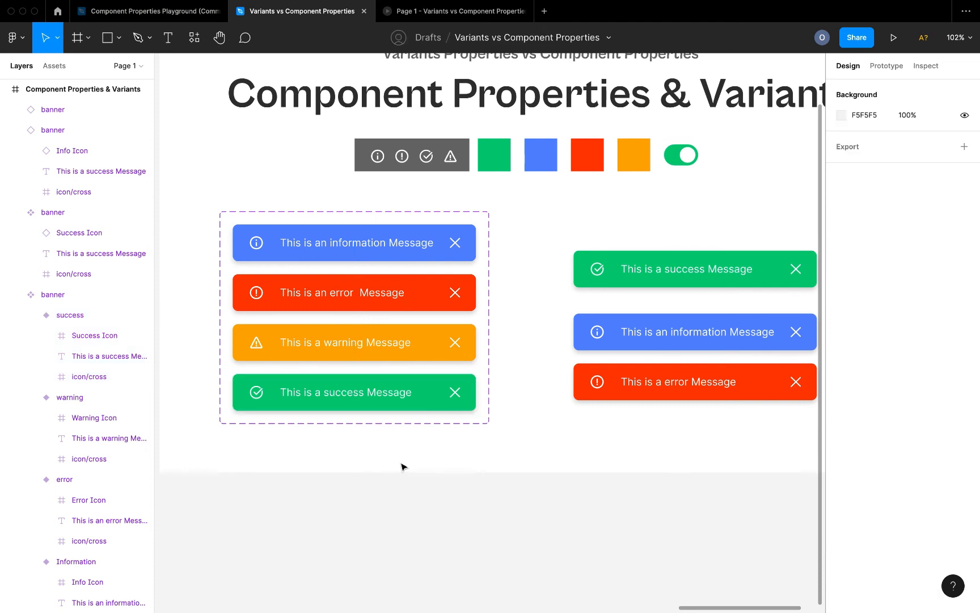
# Review the "When to use component properties?" frame with its table comparing variant properties and component properties.
pyautogui.scroll(-5, 403, 466)
pyautogui.hscroll(-5, 403, 467)
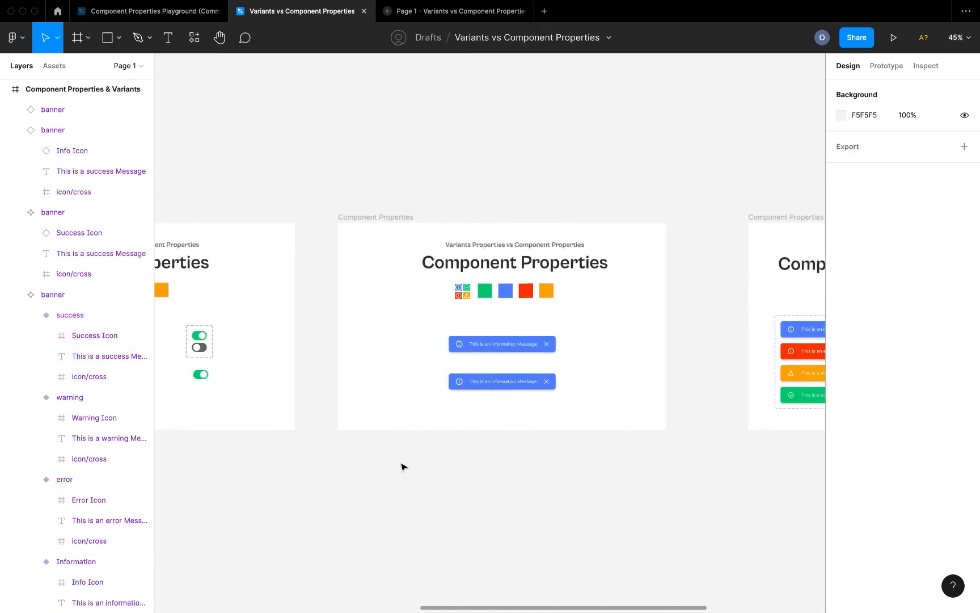
pyautogui.hscroll(-10, 402, 466)
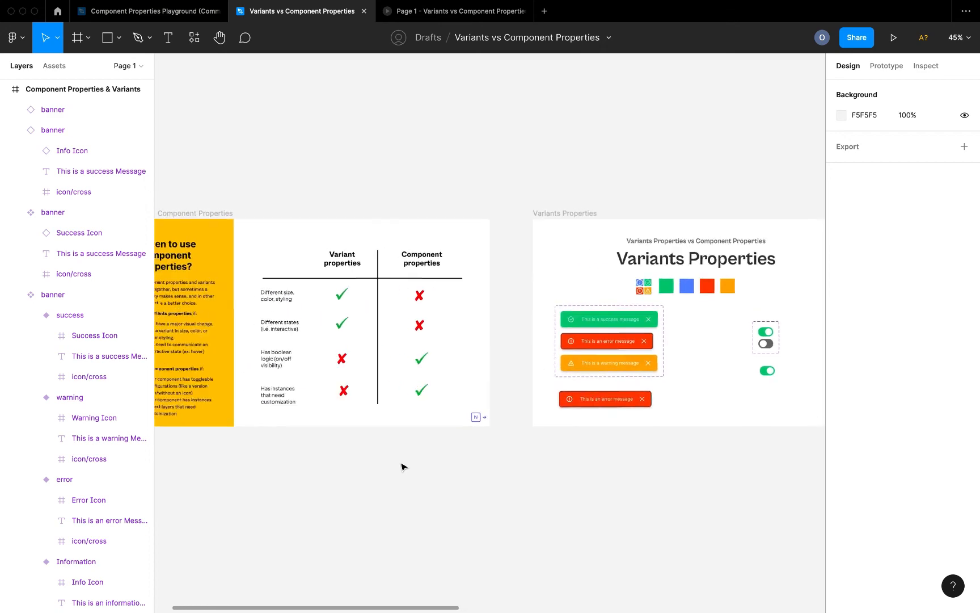
pyautogui.hscroll(-5, 401, 466)
pyautogui.scroll(2, 402, 466)
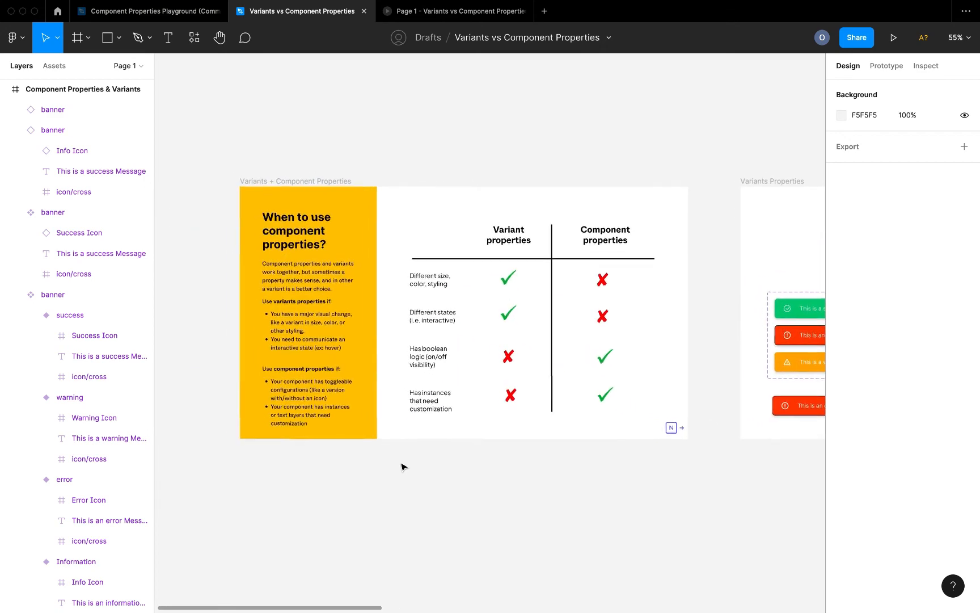
pyautogui.scroll(3, 402, 467)
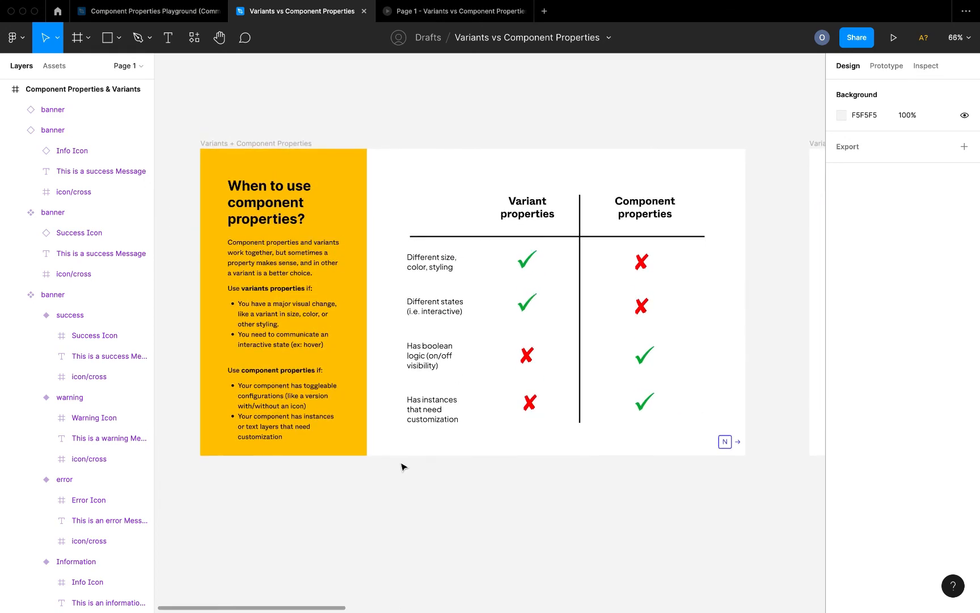